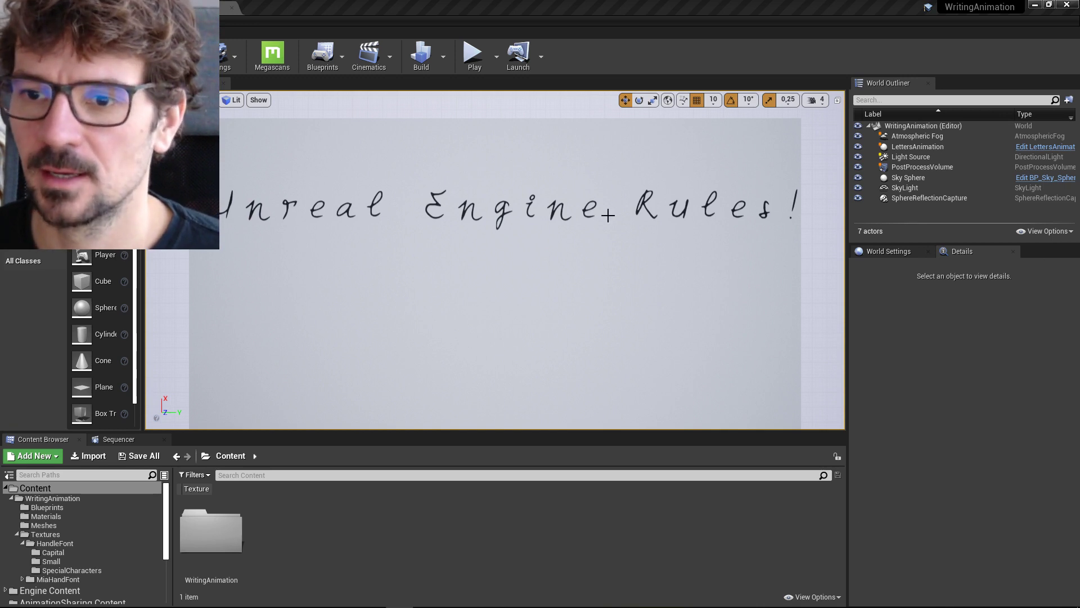
Step: Select LettersAnimation, check its Text 'Unreal Engine Rules!', and play the level to watch it written
{"action": "left_click", "coordinate": [588, 210]}
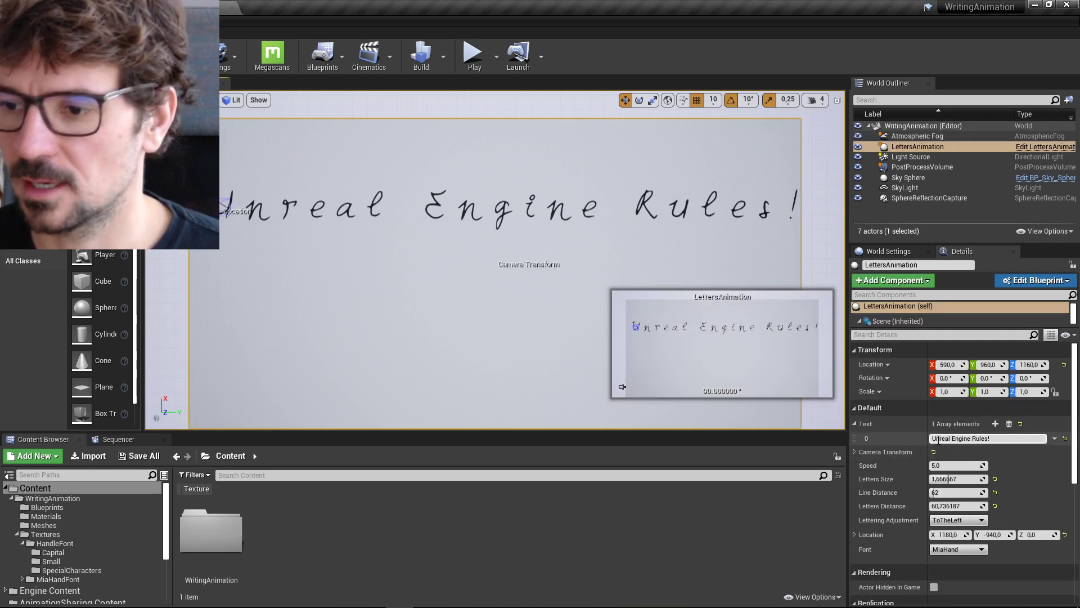
{"action": "left_click_drag", "start_coordinate": [936, 440], "coordinate": [997, 440]}
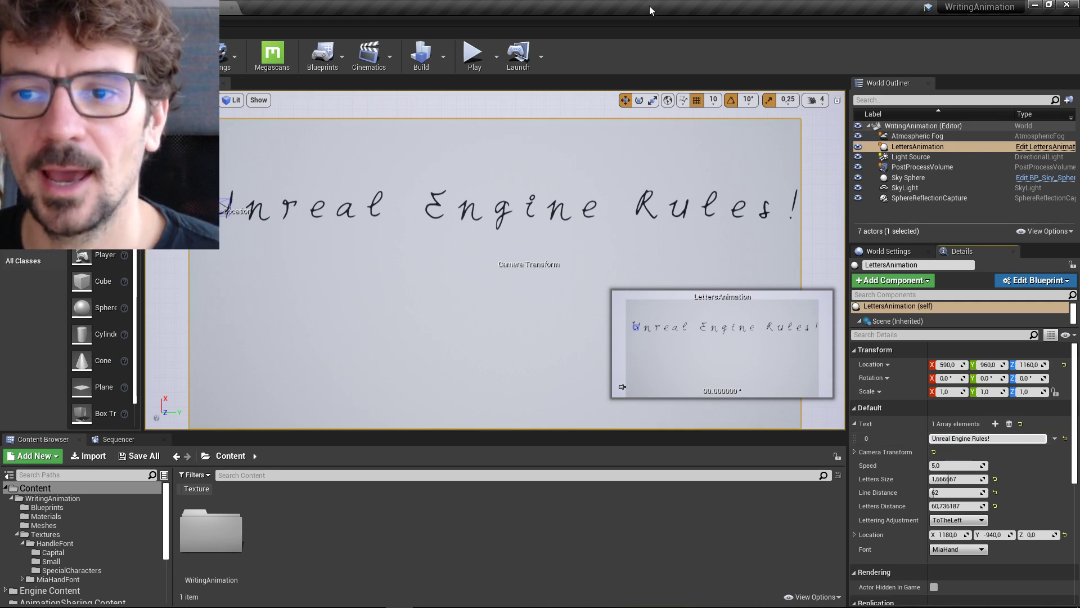
{"action": "left_click", "coordinate": [487, 54]}
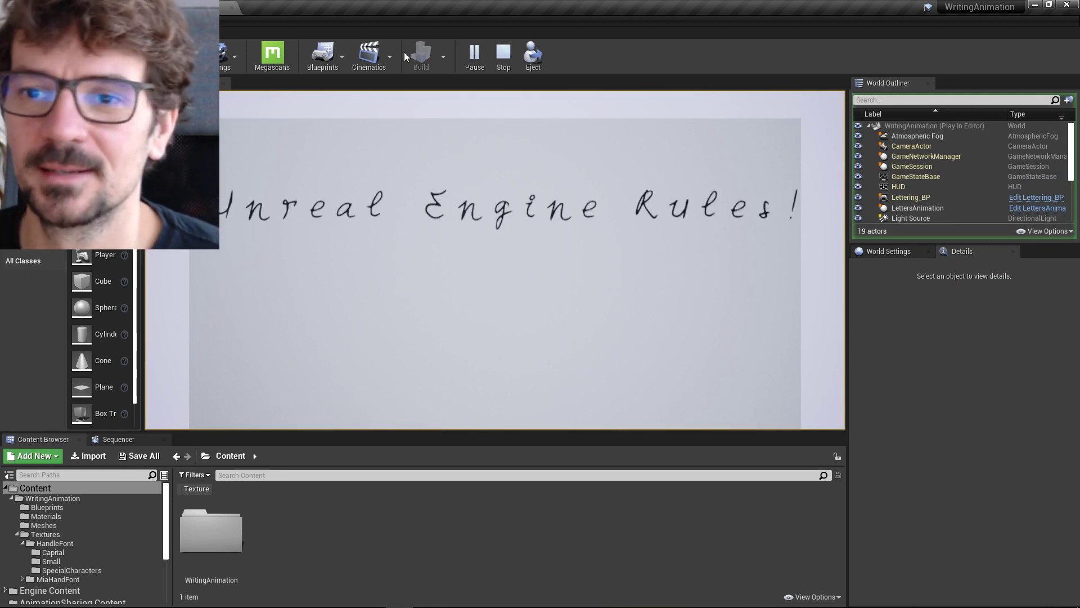
Step: Stop the playback and set the LettersAnimation Letters Size to 2
{"action": "left_click", "coordinate": [504, 54]}
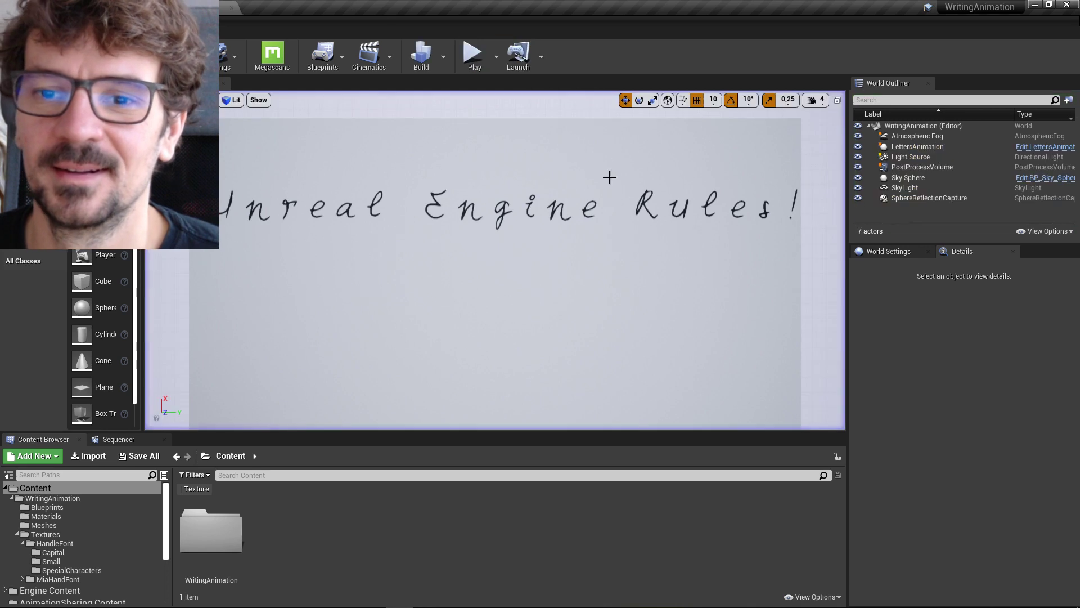
{"action": "left_click", "coordinate": [286, 203]}
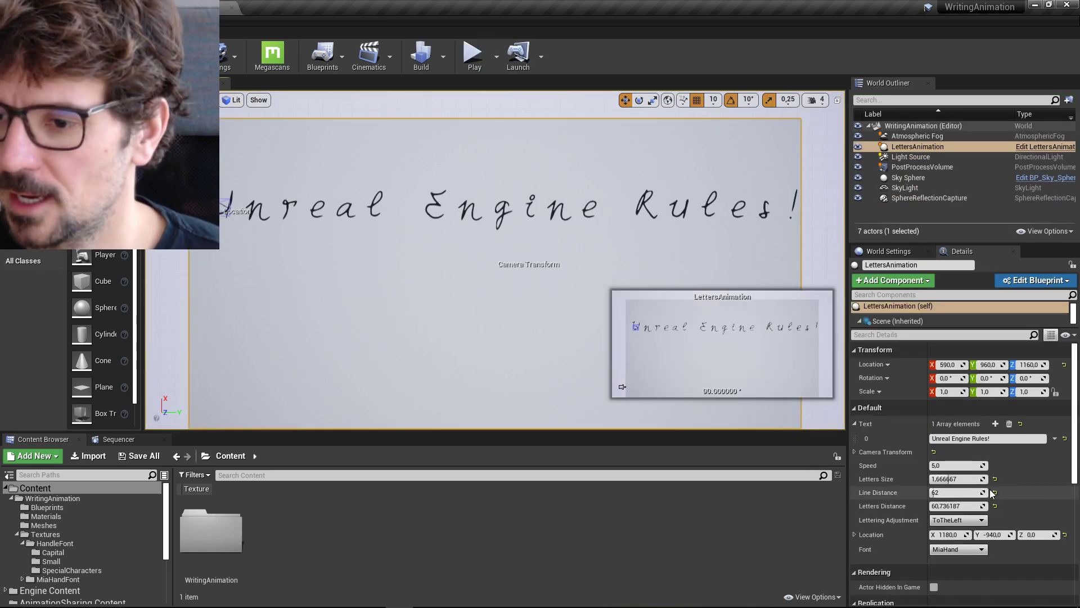
{"action": "left_click", "coordinate": [956, 479]}
{"action": "type", "text": "2"}
{"action": "key", "text": "Return"}
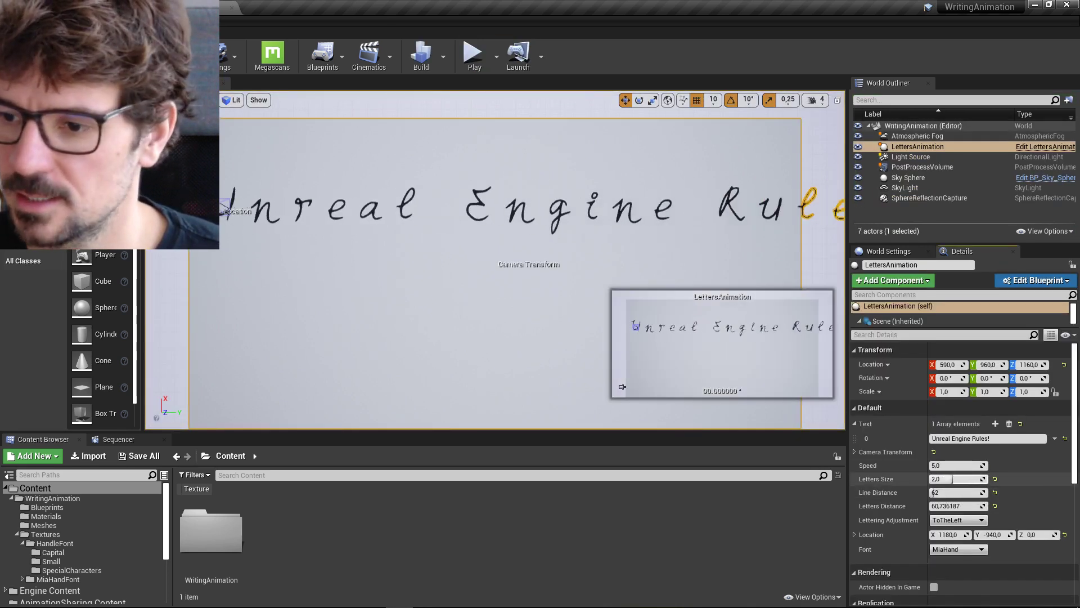
Step: Set Speed to 20 and test-play the faster writing
{"action": "left_click", "coordinate": [977, 465]}
{"action": "type", "text": "20"}
{"action": "key", "text": "Return"}
{"action": "left_click", "coordinate": [474, 55]}
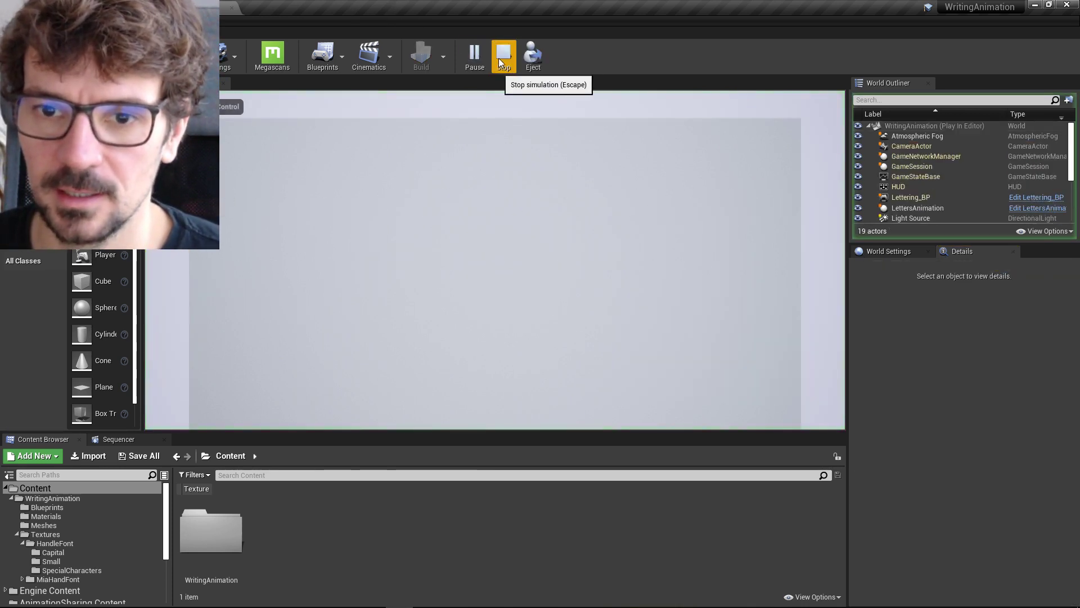
{"action": "left_click", "coordinate": [498, 61]}
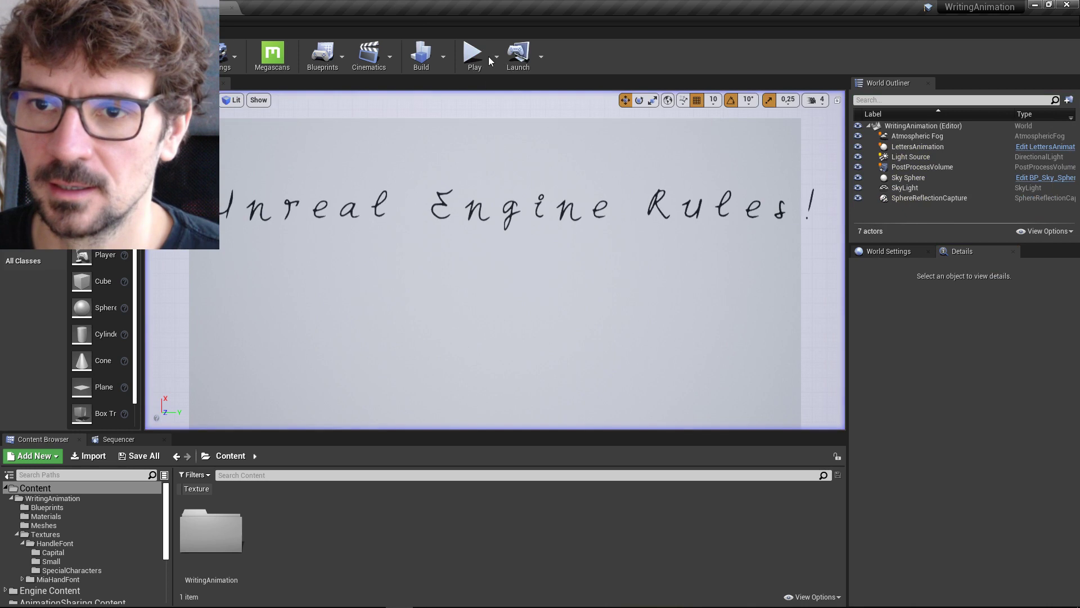
Step: Set Speed to 2, test-play the slower writing, then settle Speed at 10
{"action": "left_click", "coordinate": [506, 203]}
{"action": "left_click", "coordinate": [956, 465]}
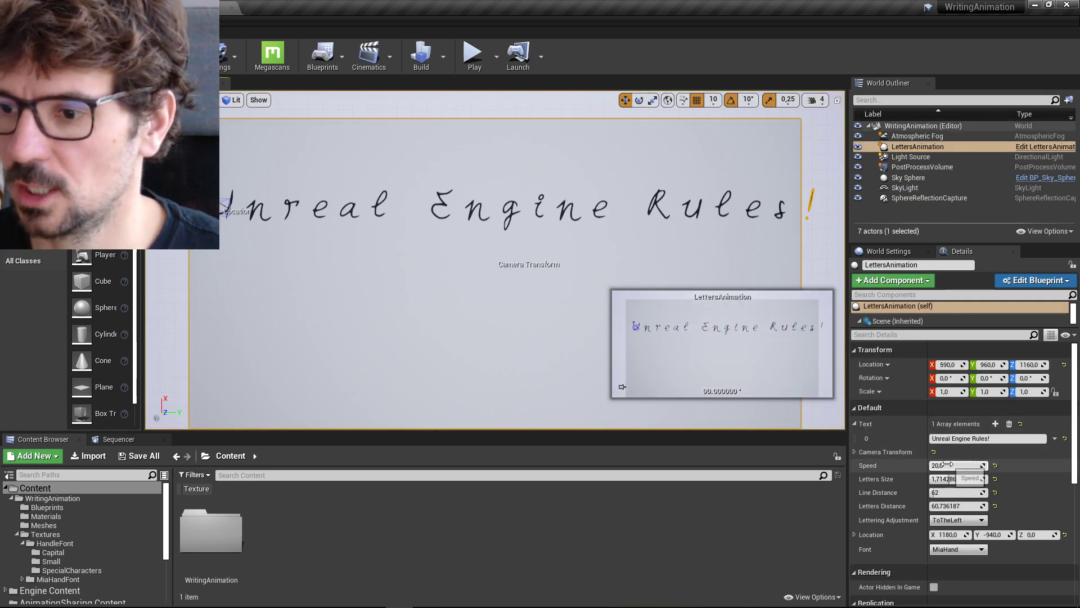
{"action": "type", "text": "2"}
{"action": "key", "text": "Return"}
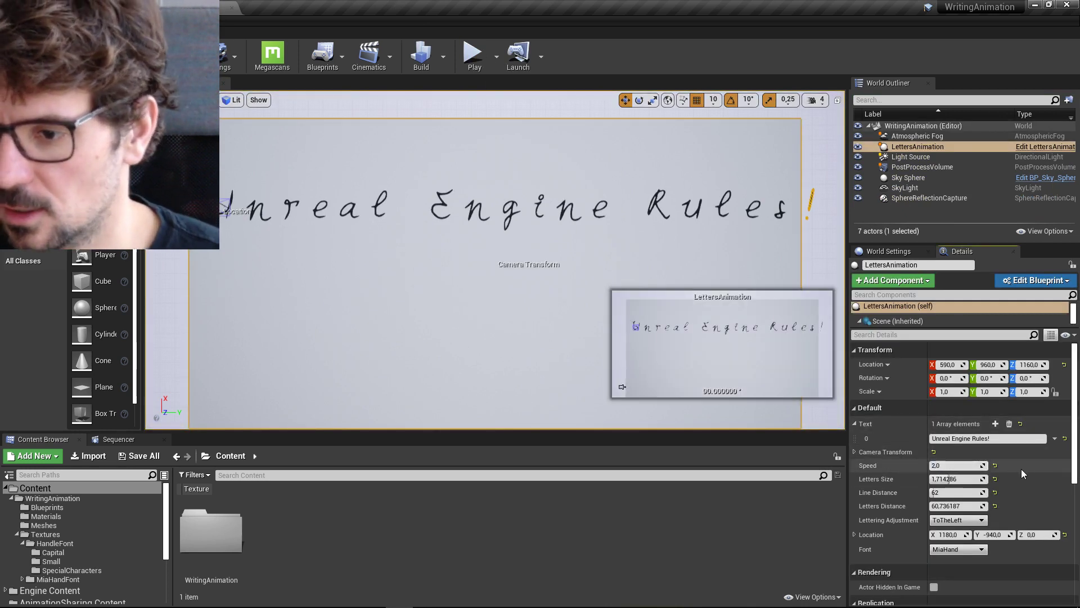
{"action": "left_click", "coordinate": [475, 62]}
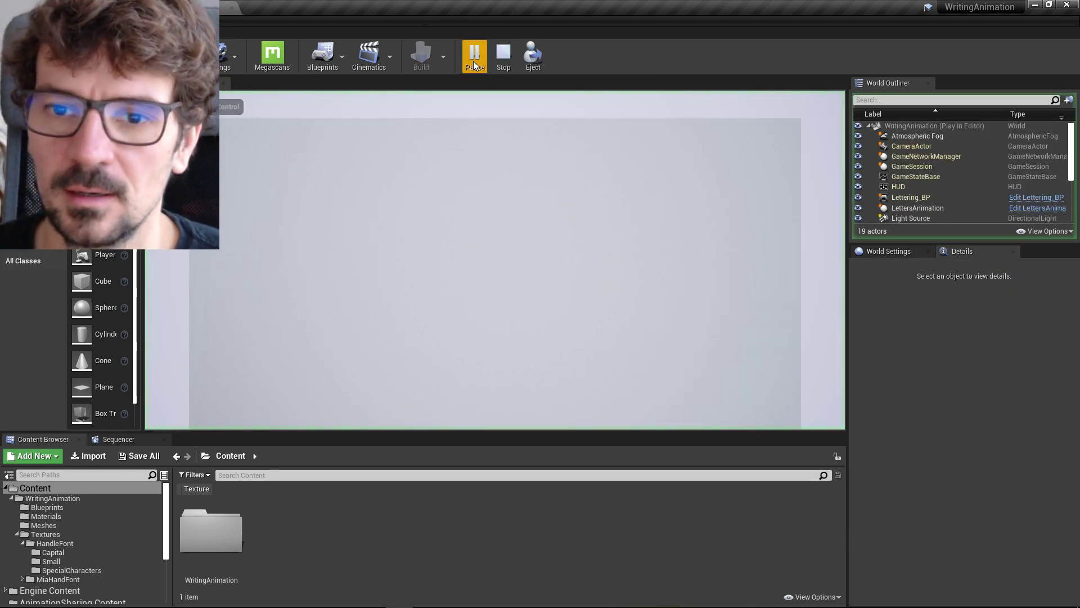
{"action": "left_click", "coordinate": [504, 59]}
{"action": "left_click", "coordinate": [507, 209]}
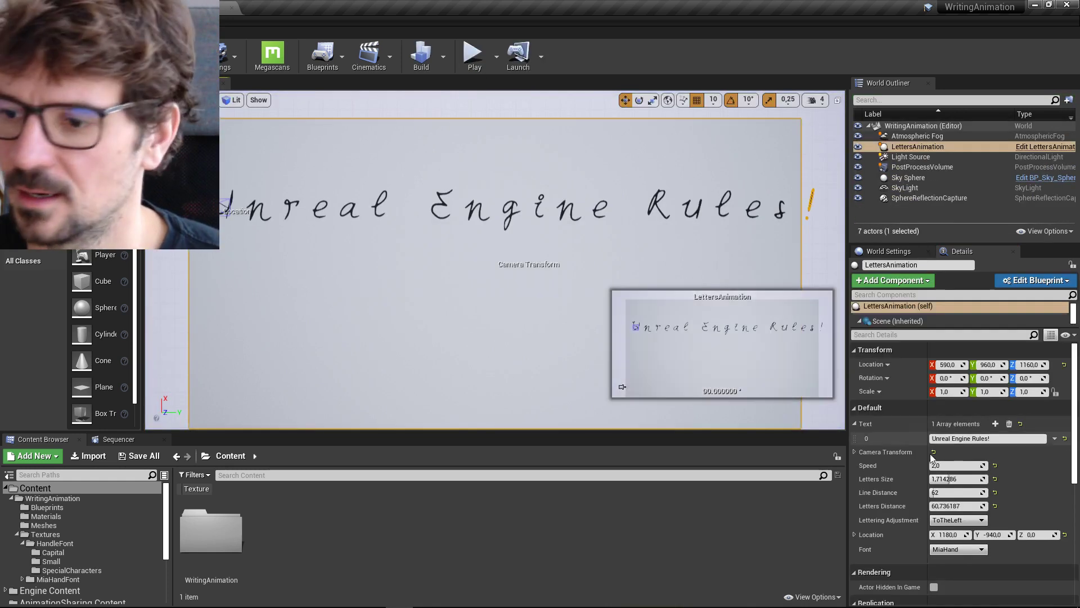
{"action": "left_click", "coordinate": [971, 465]}
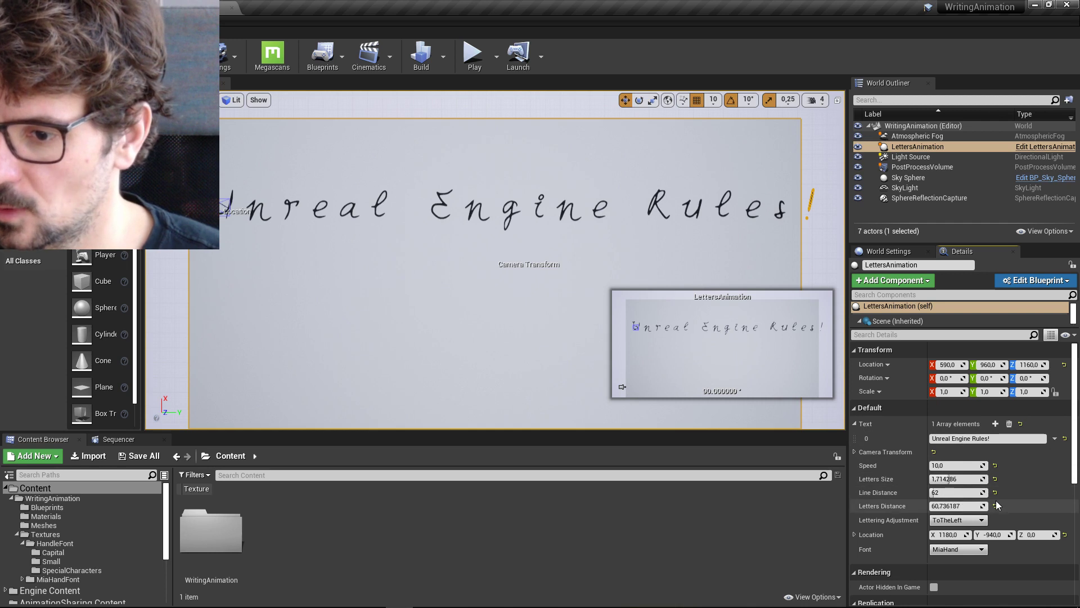
Step: Change the Text array to three elements: 'first', 'second' and 'third'
{"action": "left_click", "coordinate": [990, 438]}
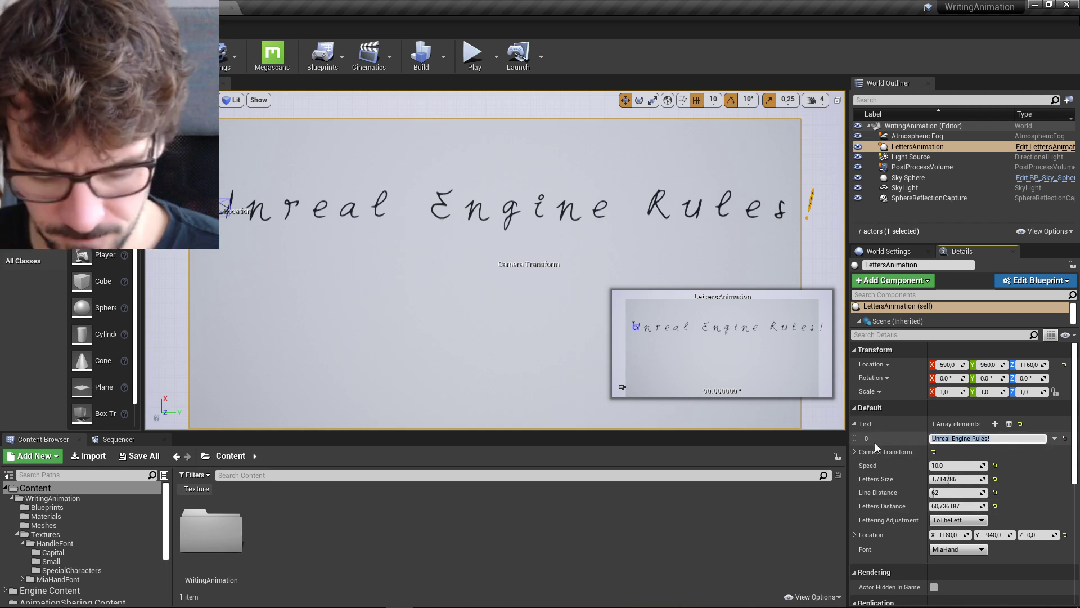
{"action": "type", "text": "first"}
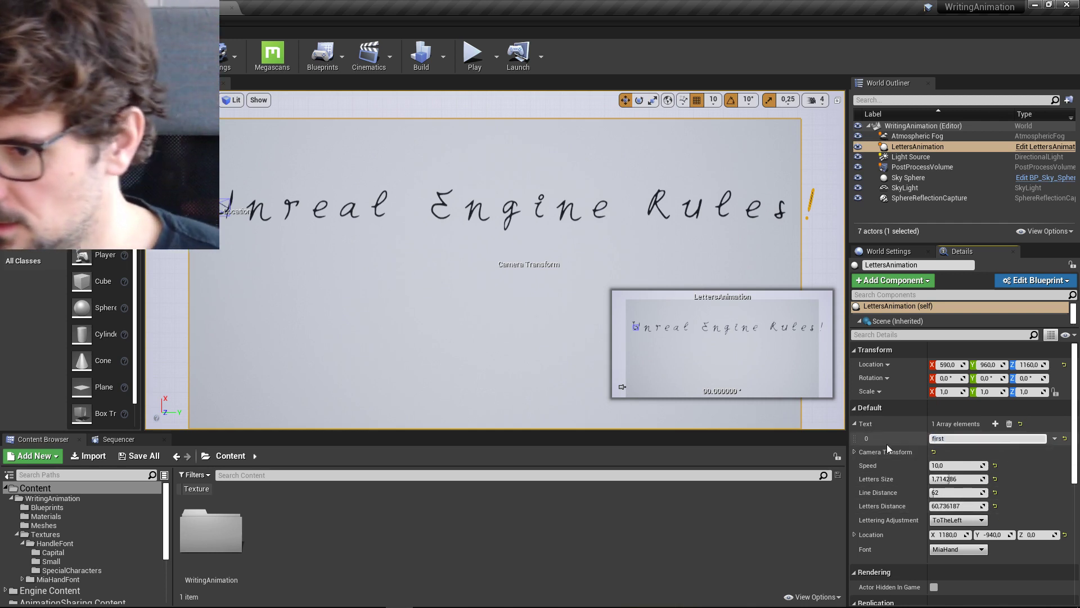
{"action": "left_click", "coordinate": [995, 423]}
{"action": "left_click", "coordinate": [961, 452]}
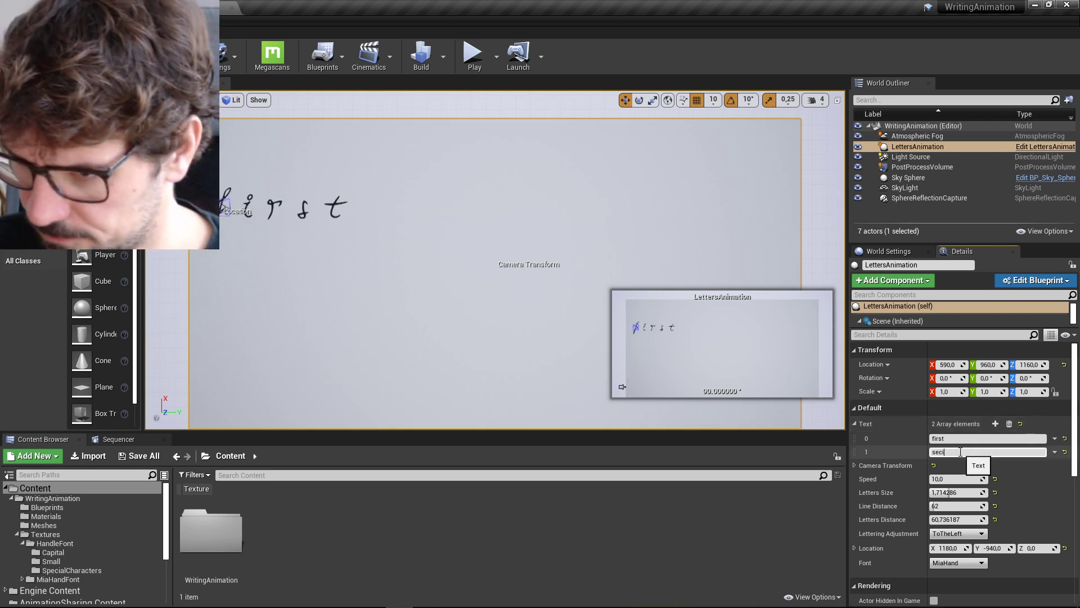
{"action": "type", "text": "second"}
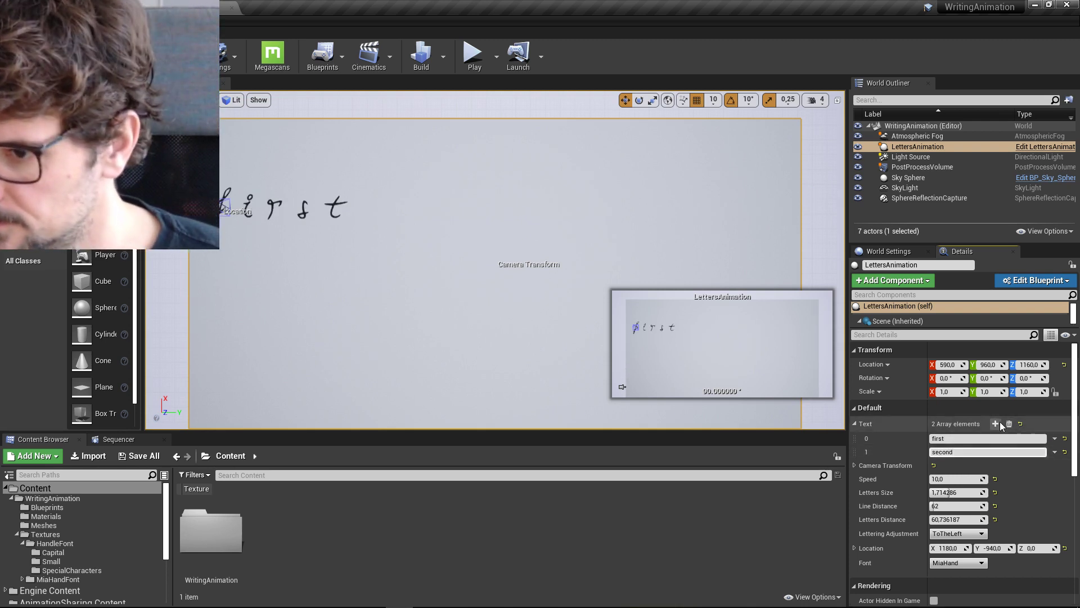
{"action": "left_click", "coordinate": [996, 423]}
{"action": "left_click", "coordinate": [949, 464]}
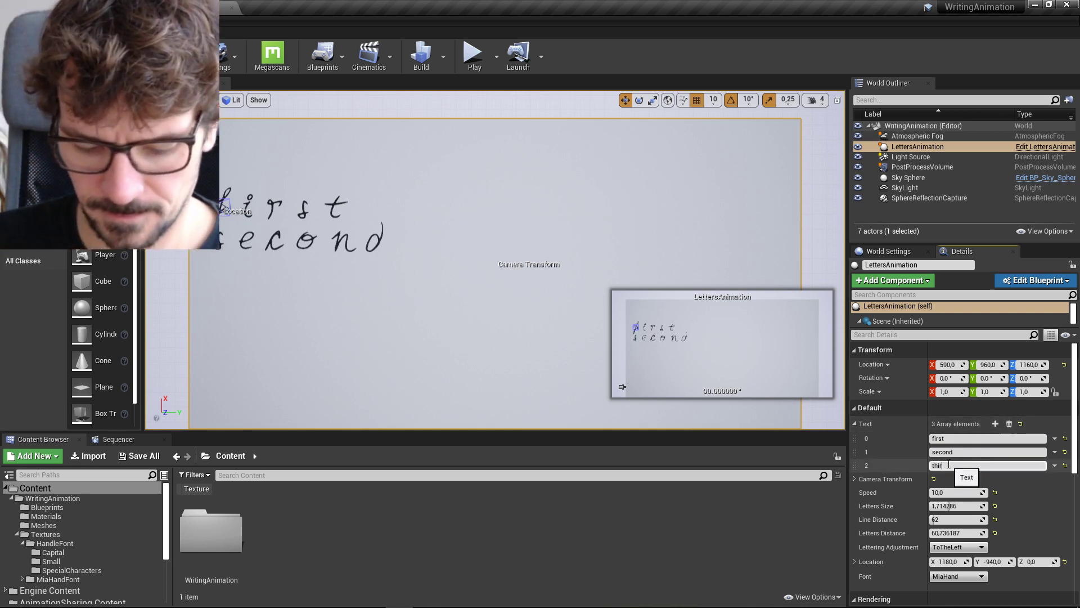
{"action": "key", "text": "Return"}
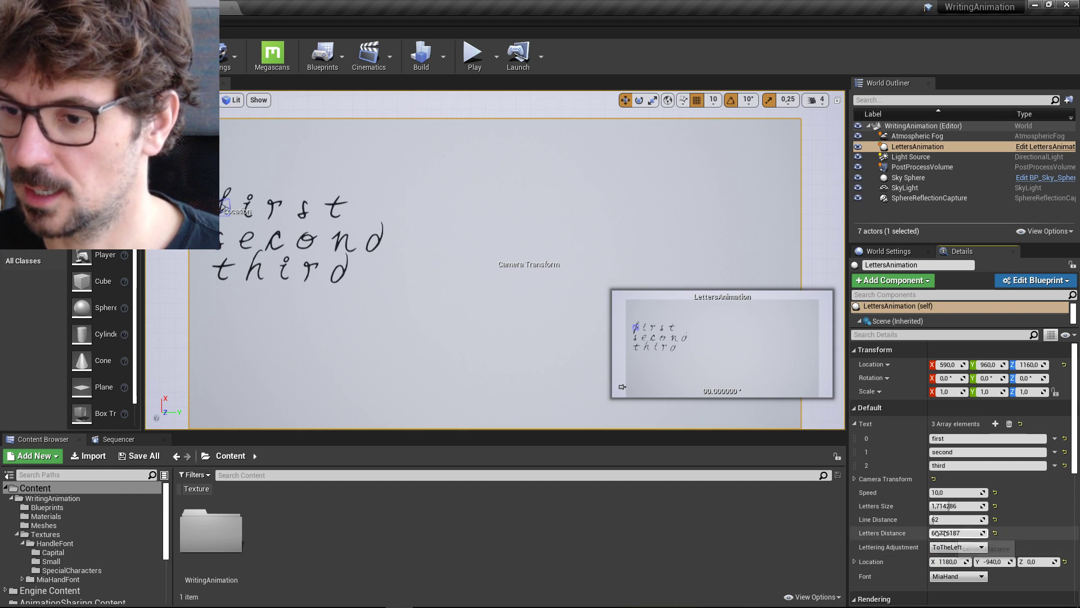
Step: Set Line Distance to 95 and try ToTheMiddle lettering adjustment
{"action": "left_click_drag", "start_coordinate": [940, 519], "coordinate": [956, 533]}
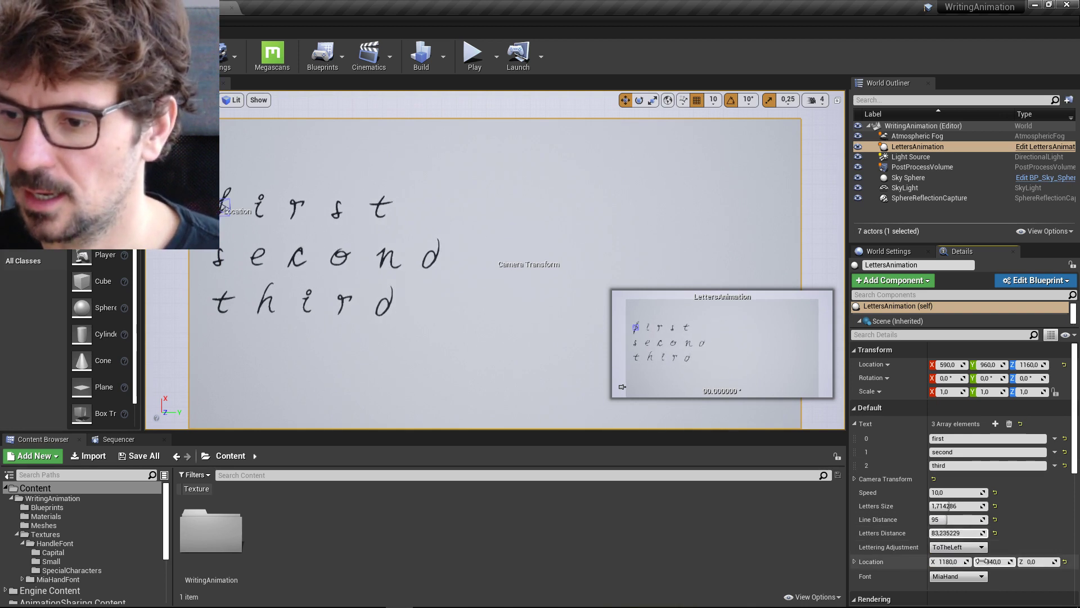
{"action": "left_click", "coordinate": [973, 547]}
{"action": "left_click", "coordinate": [969, 563]}
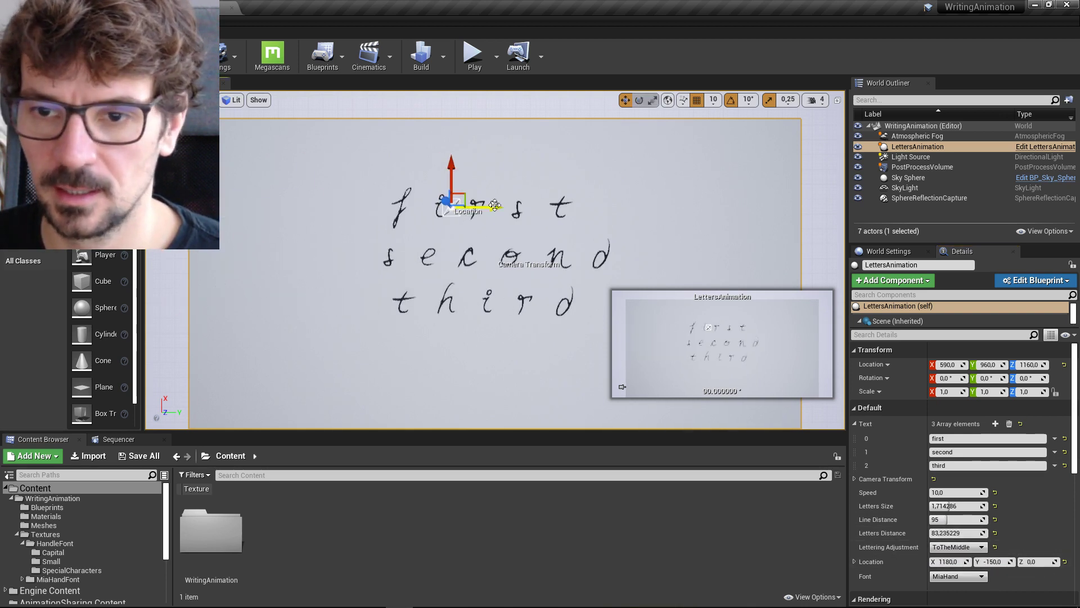
Step: Return lettering adjustment to ToTheLeft and shift the text block to Location Y -730
{"action": "left_click", "coordinate": [959, 547]}
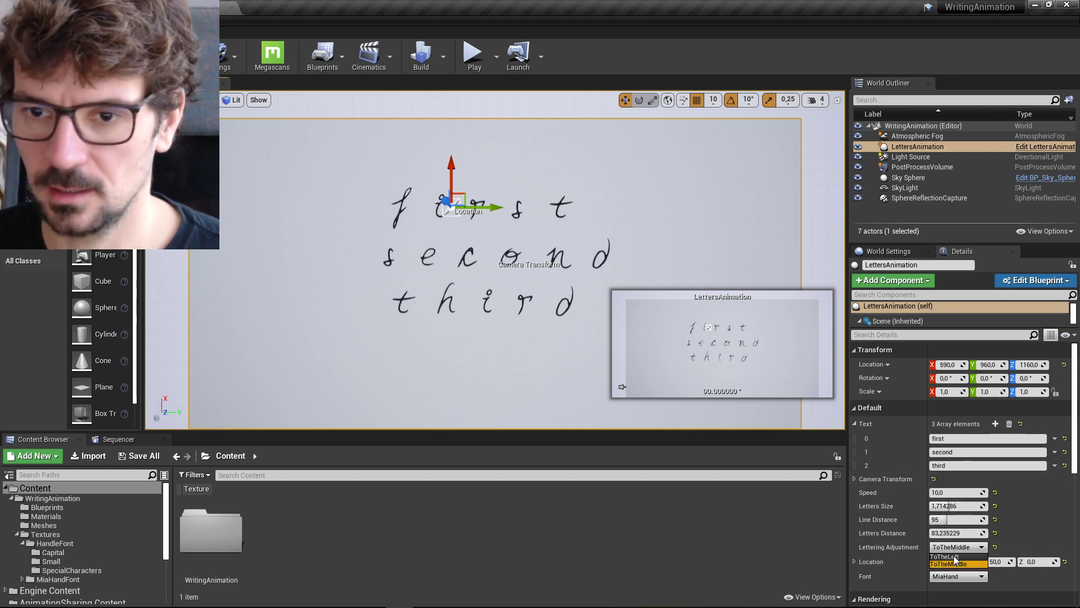
{"action": "left_click", "coordinate": [951, 557]}
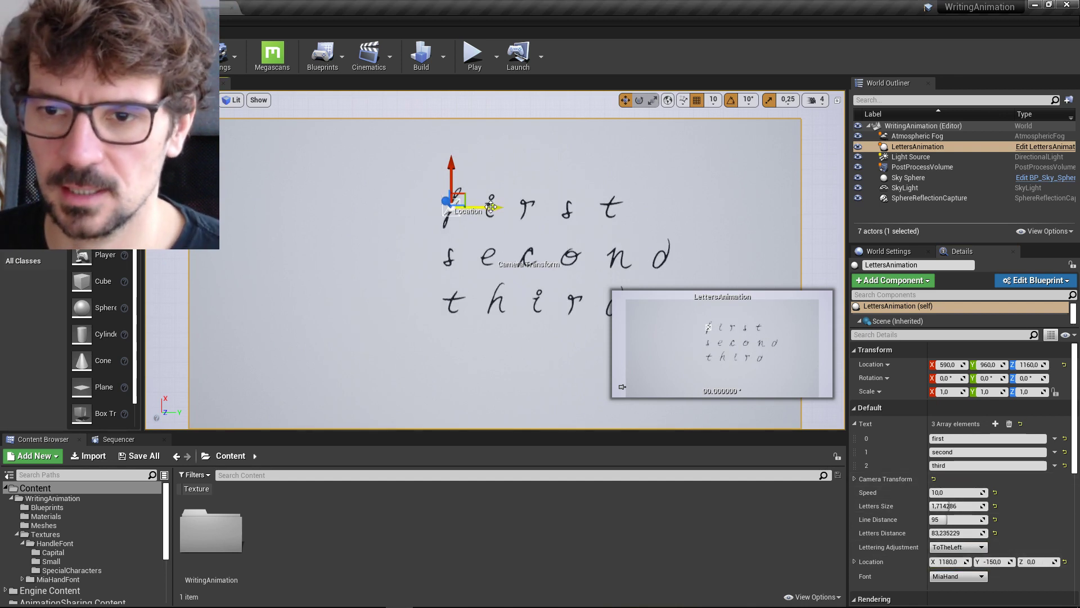
{"action": "left_click_drag", "start_coordinate": [484, 208], "coordinate": [317, 208]}
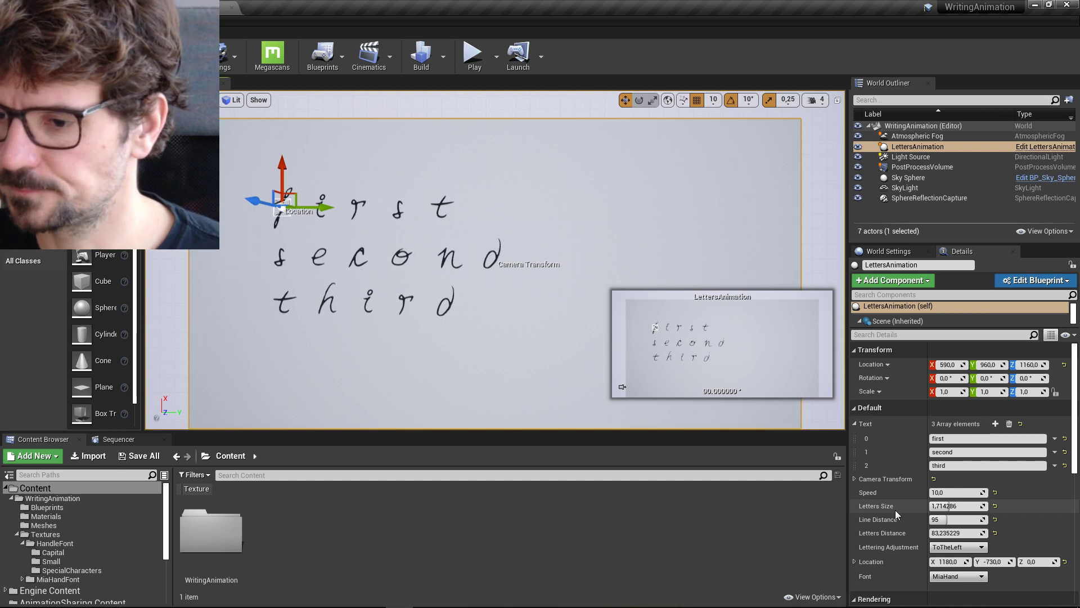
Step: Move the Camera Transform toward the letters and tilt it slightly
{"action": "scroll", "coordinate": [597, 358], "scroll_direction": "down", "scroll_amount": 2}
{"action": "left_click", "coordinate": [495, 260]}
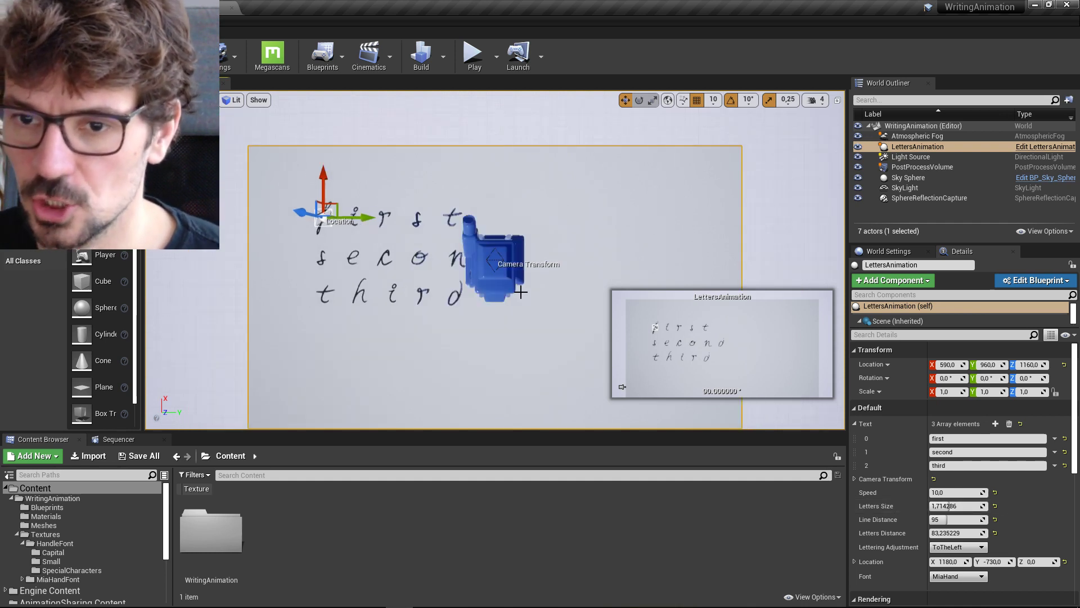
{"action": "left_click_drag", "start_coordinate": [539, 257], "coordinate": [269, 255]}
{"action": "key", "text": "e"}
{"action": "key", "text": "w"}
{"action": "key", "text": "e"}
{"action": "left_click_drag", "start_coordinate": [263, 218], "coordinate": [267, 233]}
Step: Rotate the camera further to tilt the view and move it closer to the text
{"action": "key", "text": "r"}
{"action": "key", "text": "w"}
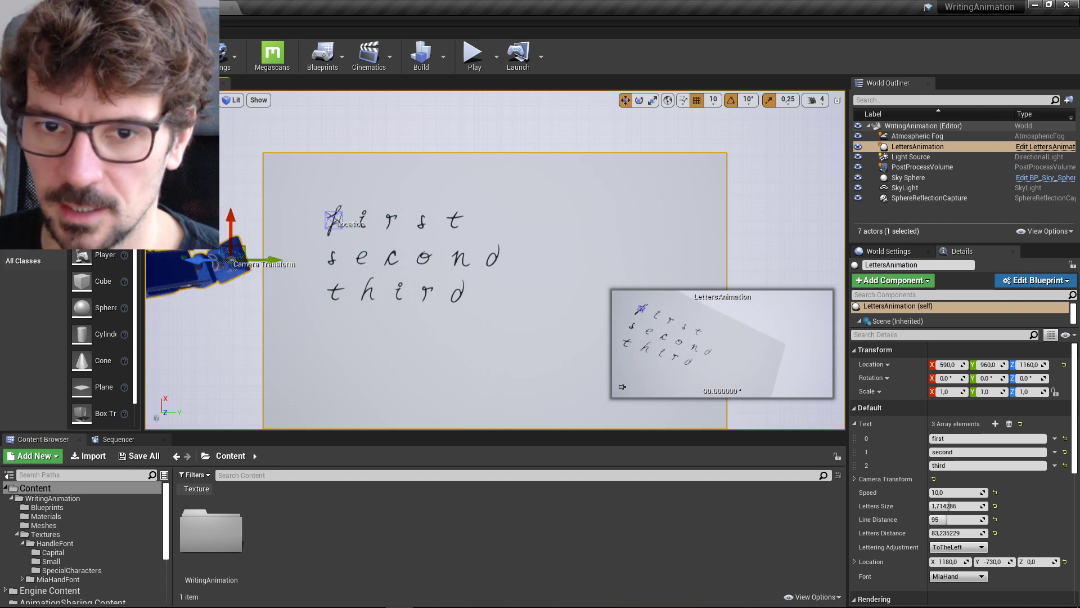
{"action": "key", "text": "e"}
{"action": "left_click_drag", "start_coordinate": [230, 197], "coordinate": [225, 322]}
{"action": "key", "text": "w"}
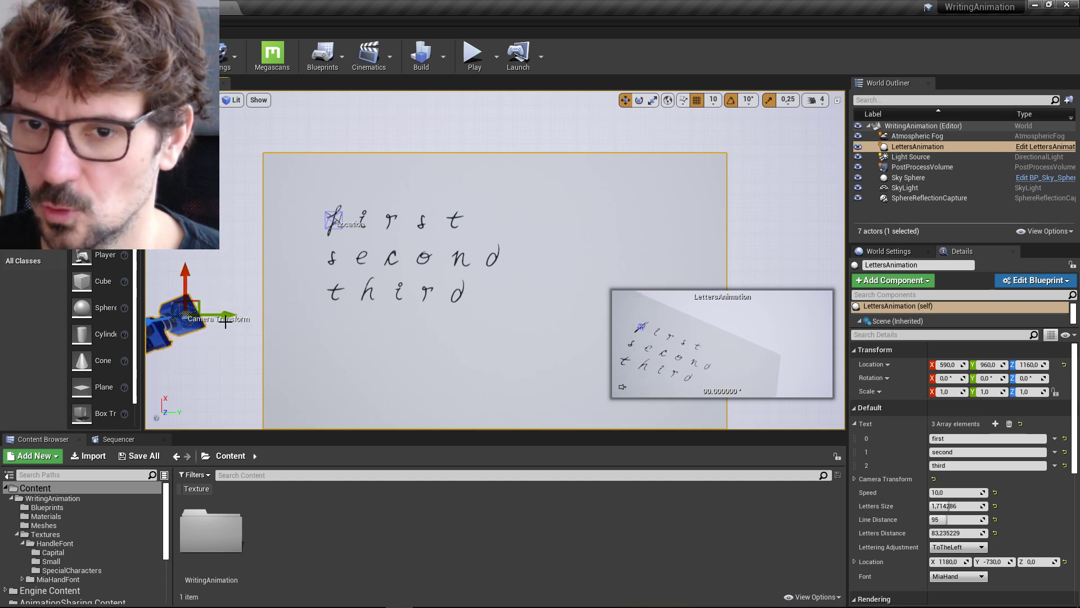
{"action": "left_click_drag", "start_coordinate": [162, 323], "coordinate": [282, 294]}
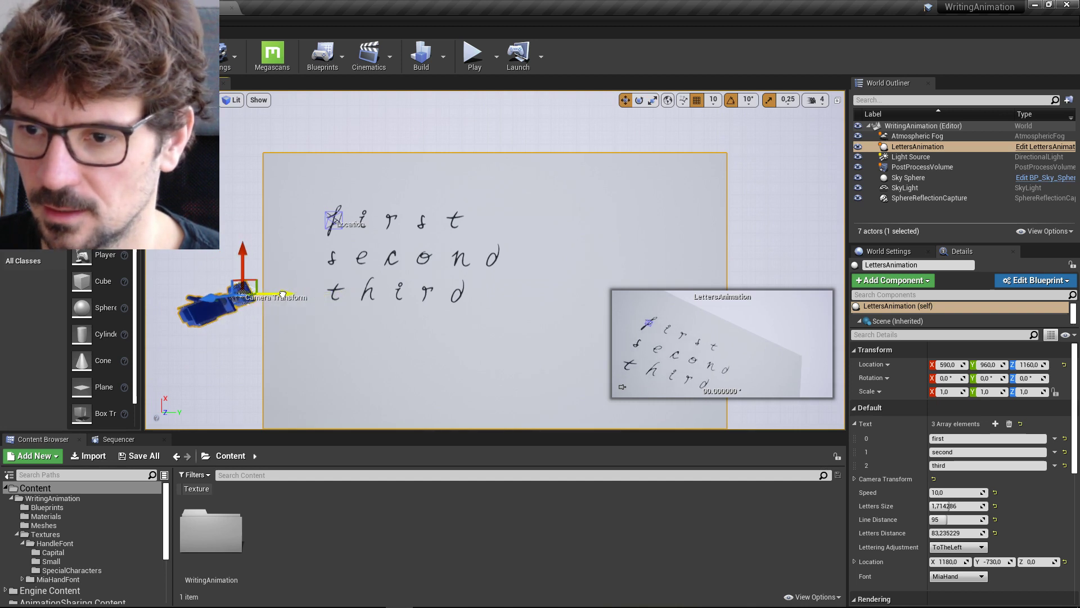
Step: Switch the Font to Handle and reduce Line Distance to 55
{"action": "left_click", "coordinate": [982, 578]}
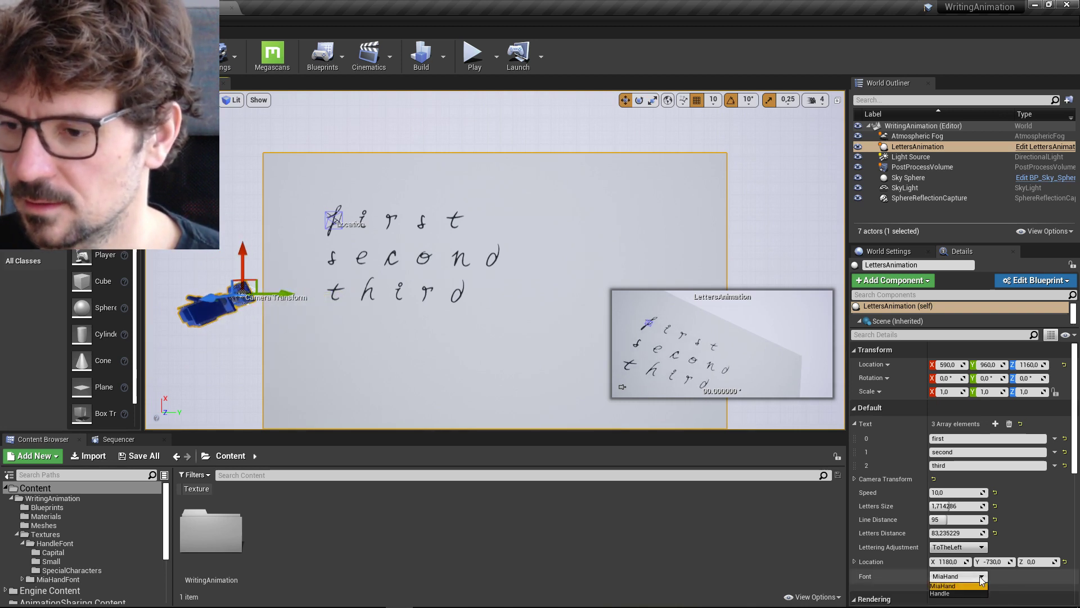
{"action": "left_click", "coordinate": [953, 594]}
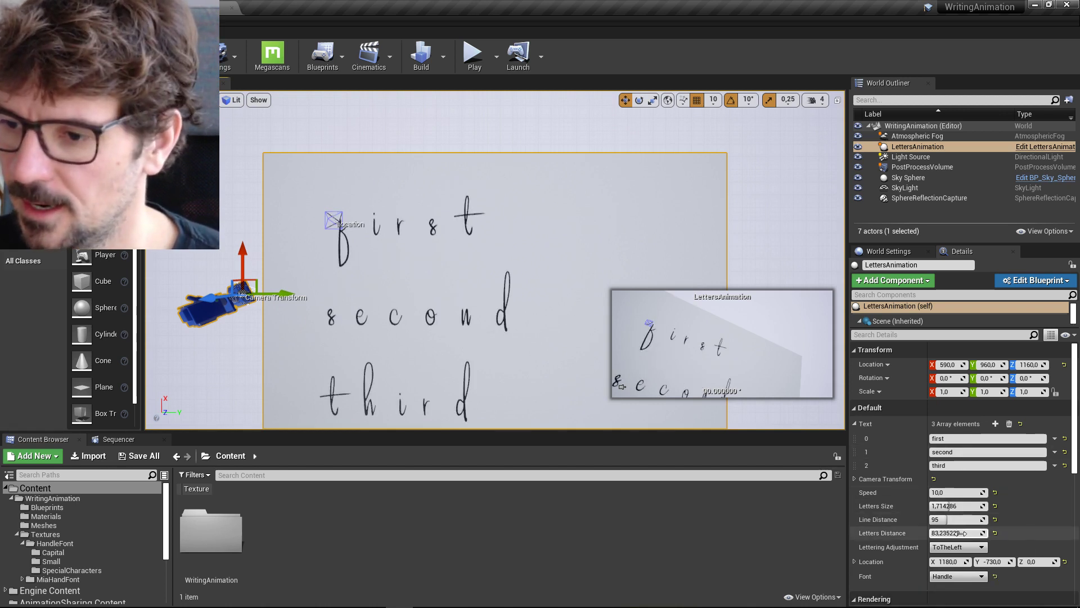
{"action": "mouse_move", "coordinate": [946, 521]}
{"action": "left_mouse_down"}
{"action": "mouse_move", "coordinate": [965, 520]}
{"action": "mouse_move", "coordinate": [928, 520]}
{"action": "left_mouse_up"}
Step: Move the text up on the plane to Location X 1330 and play the preview
{"action": "left_click", "coordinate": [333, 219]}
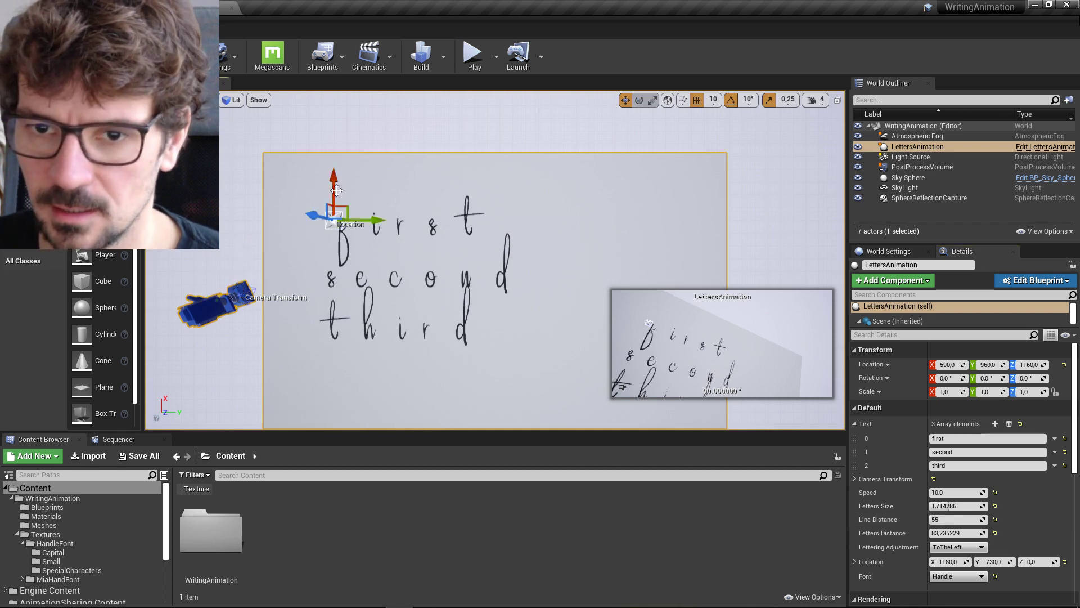
{"action": "left_click_drag", "start_coordinate": [332, 188], "coordinate": [332, 157]}
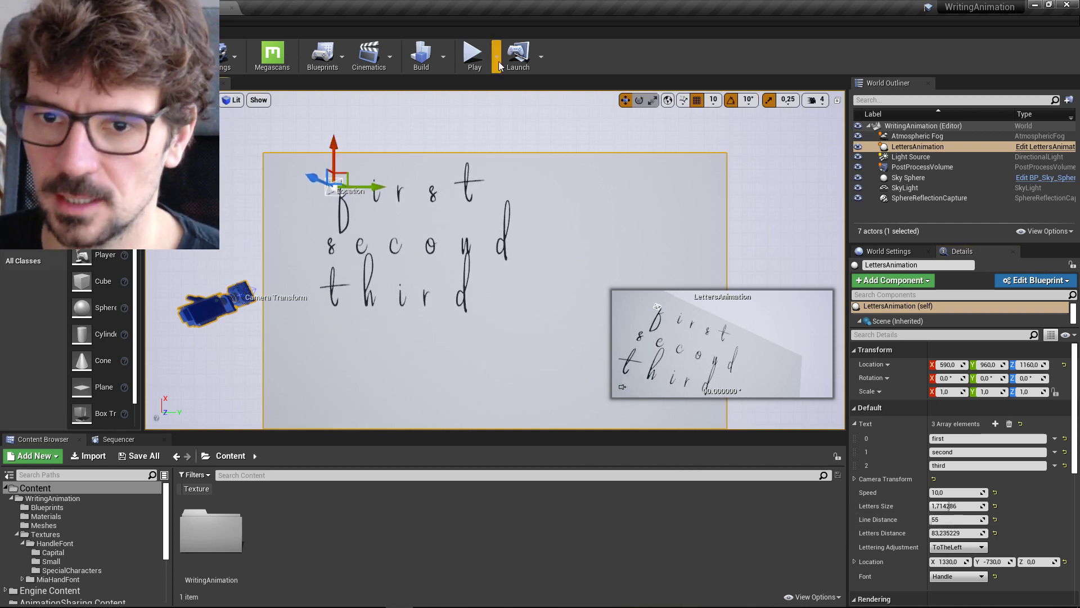
{"action": "left_click", "coordinate": [473, 54]}
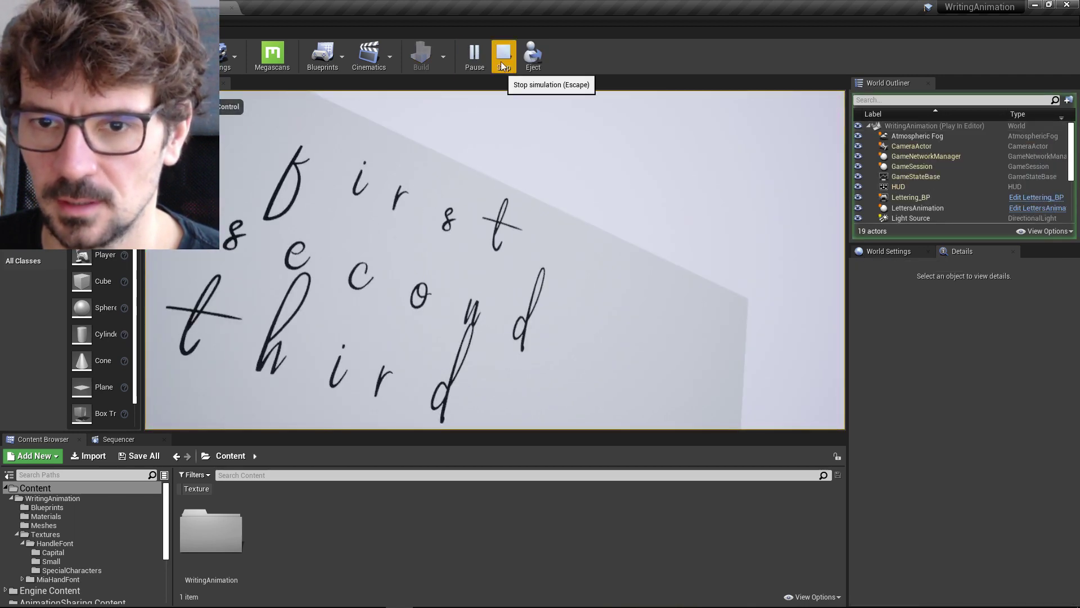
Step: Set the LettersAnimation Speed to 5 and test-play the slower writing
{"action": "left_click", "coordinate": [504, 52]}
{"action": "left_click", "coordinate": [461, 247]}
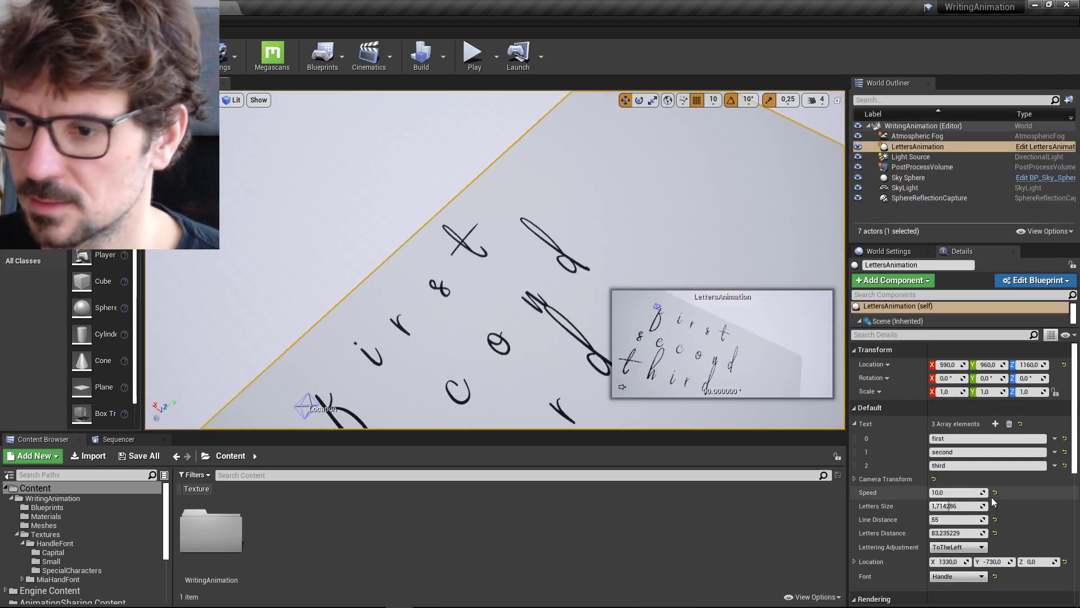
{"action": "left_click", "coordinate": [956, 493]}
{"action": "type", "text": "5"}
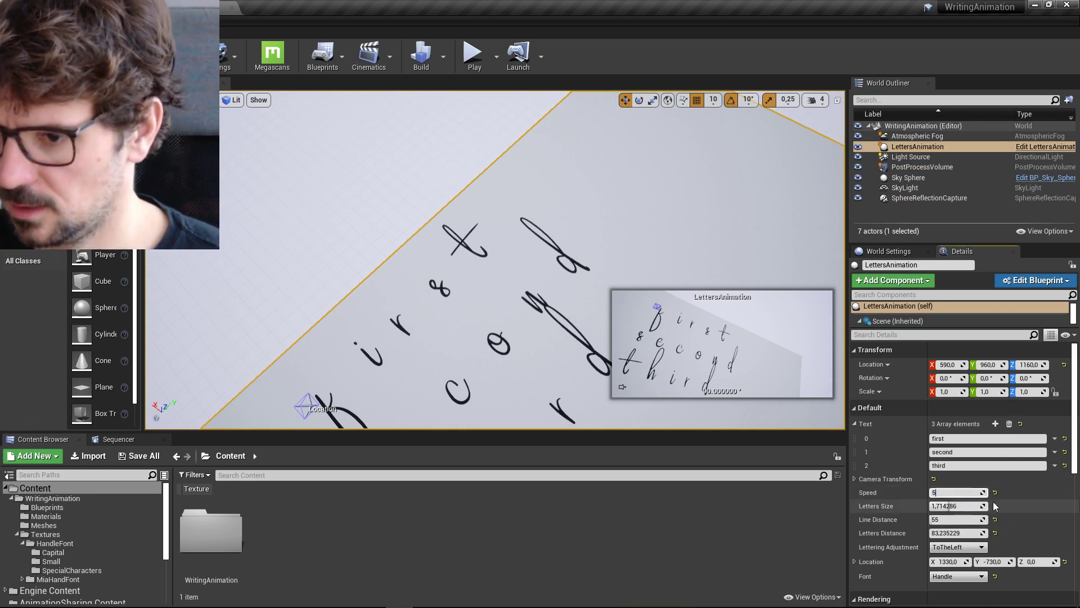
{"action": "key", "text": "Return"}
{"action": "left_click", "coordinate": [473, 52]}
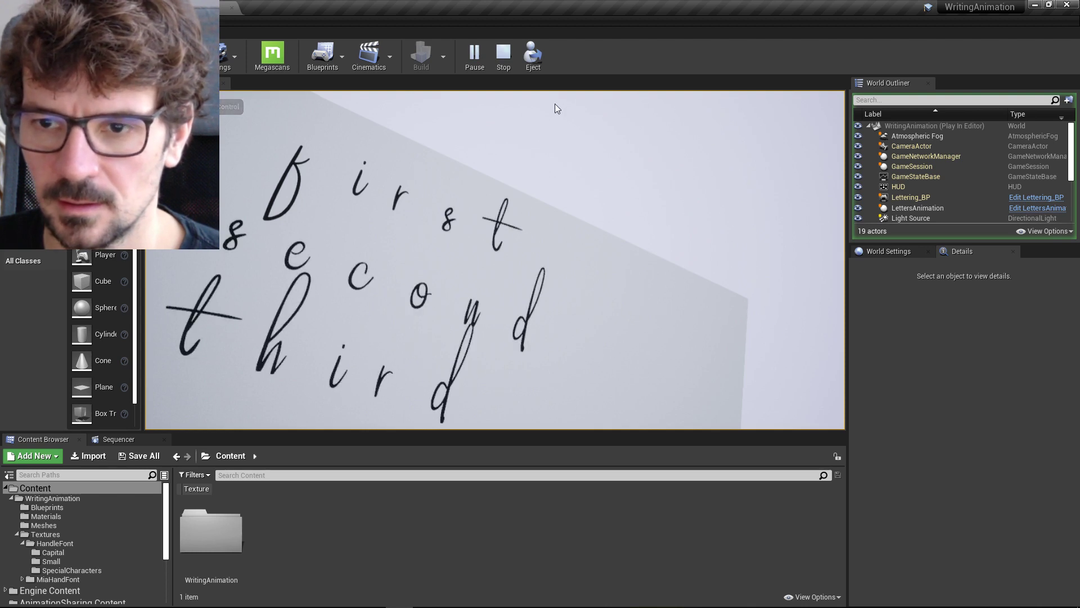
{"action": "left_click", "coordinate": [503, 56]}
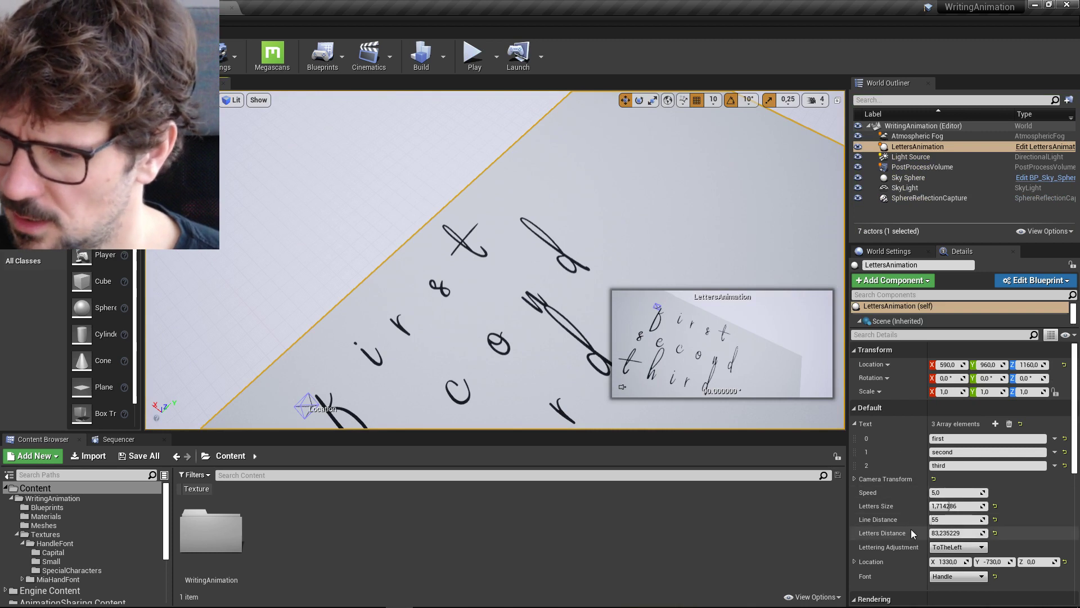
Step: Shrink Letters Size and preview the animation with smaller letters
{"action": "left_click_drag", "start_coordinate": [958, 506], "coordinate": [924, 532]}
{"action": "left_click", "coordinate": [475, 54]}
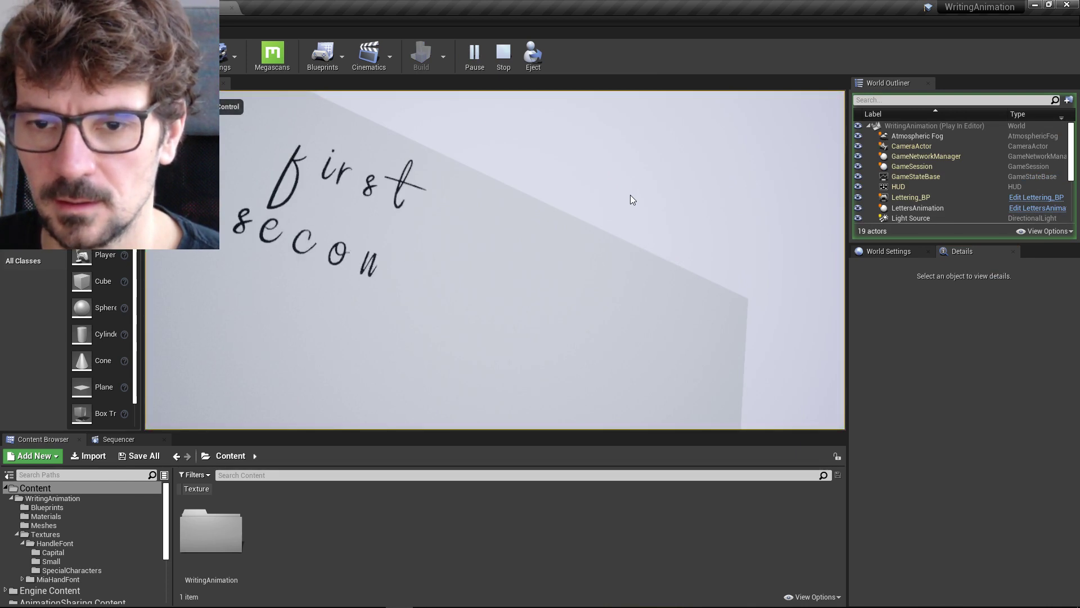
{"action": "left_click", "coordinate": [504, 60]}
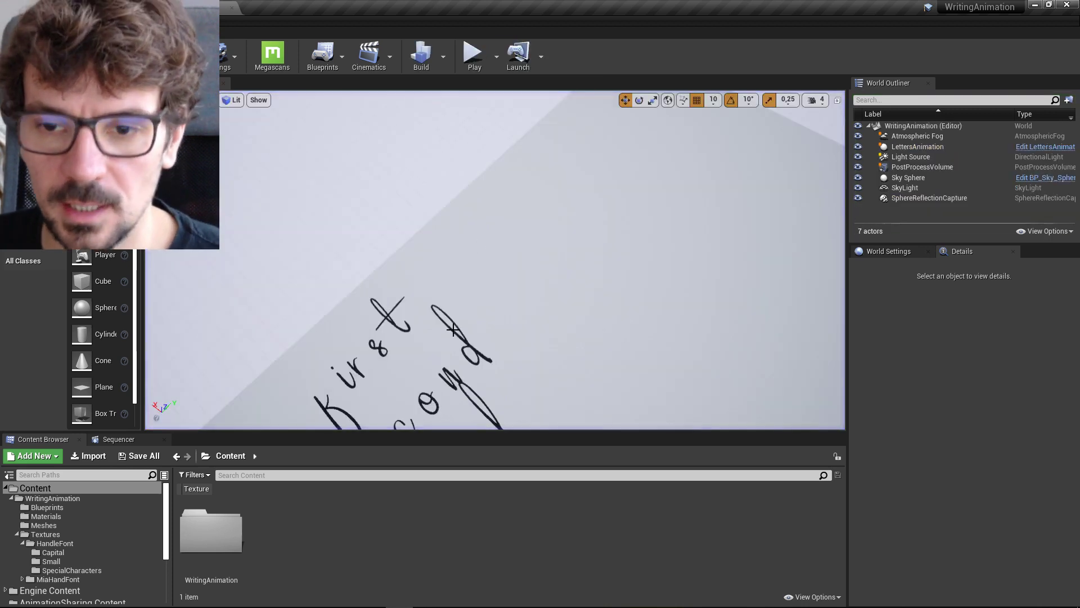
Step: Frame LettersAnimation and open its blueprint from WritingAnimation > Blueprints
{"action": "left_click", "coordinate": [388, 309]}
{"action": "key", "text": "f"}
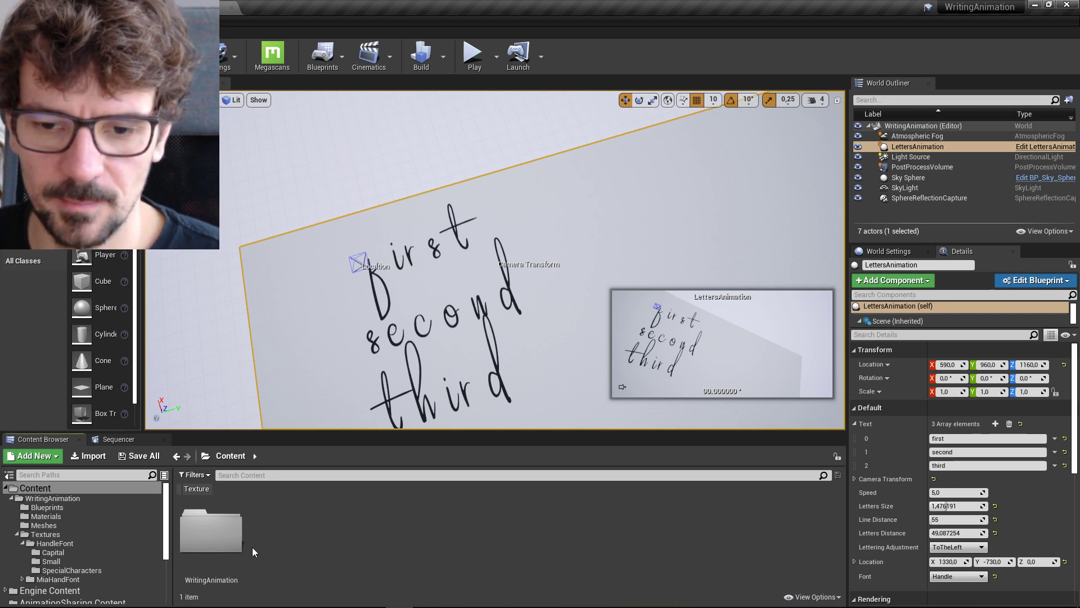
{"action": "double_click", "coordinate": [236, 541]}
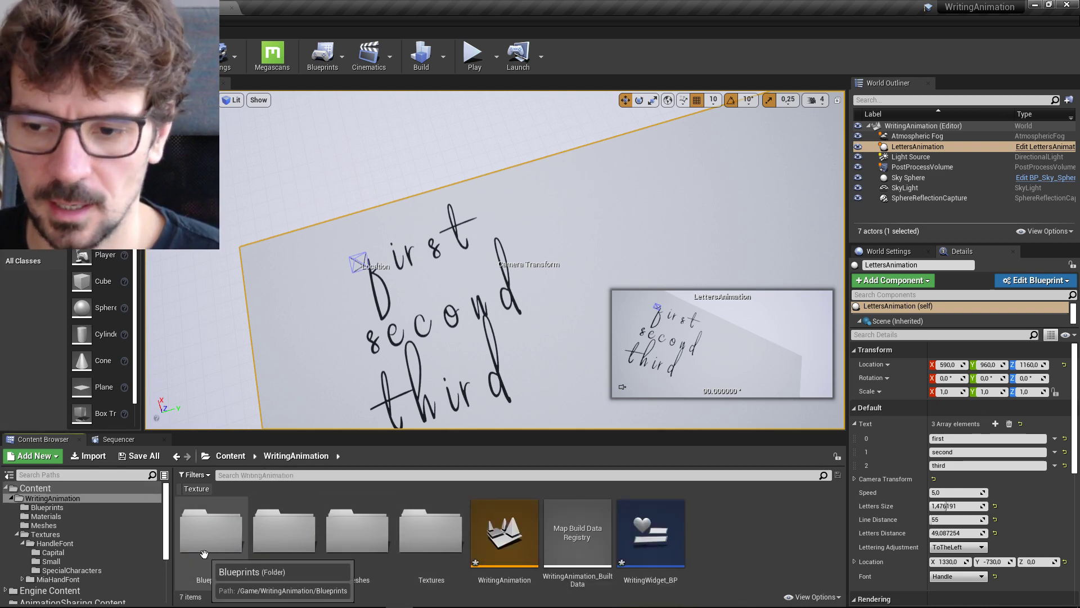
{"action": "double_click", "coordinate": [223, 549]}
{"action": "double_click", "coordinate": [431, 531]}
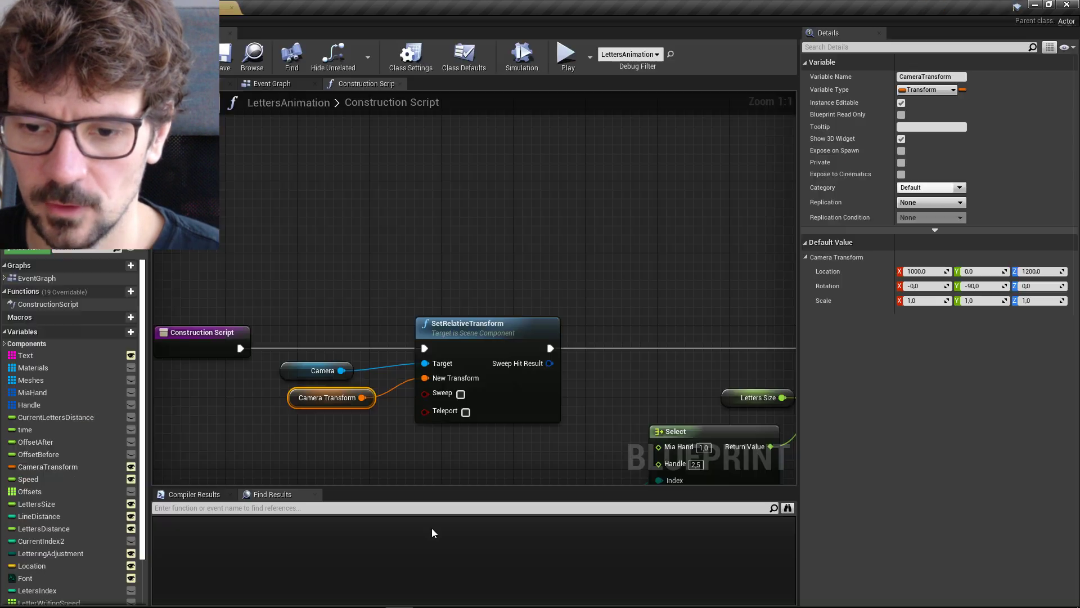
Step: View the MiaHand and then Handle letter array defaults in the blueprint
{"action": "key", "text": "alt+Tab"}
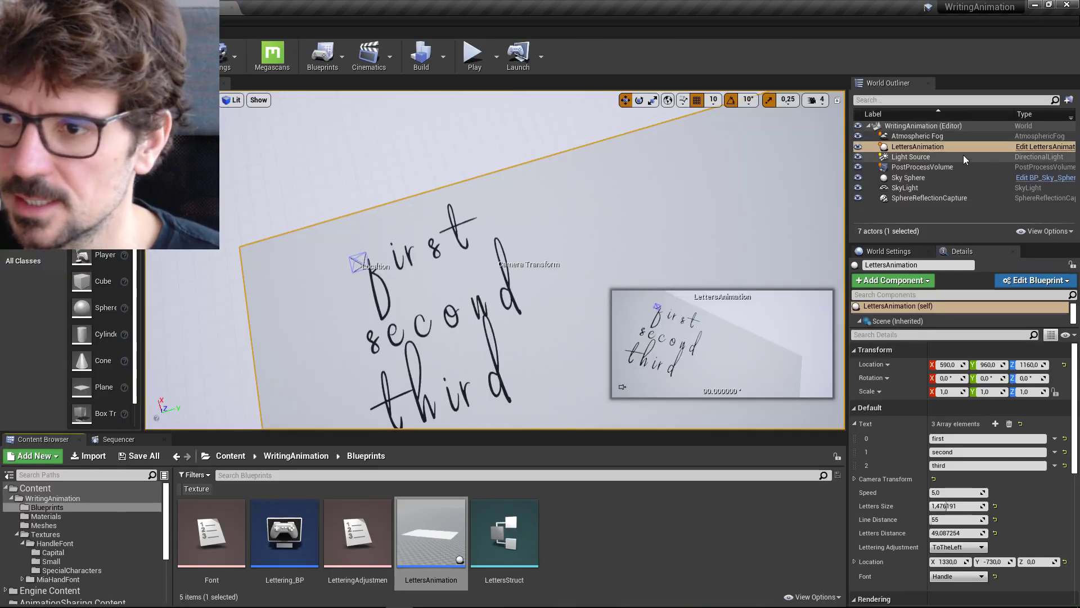
{"action": "key", "text": "alt+Tab"}
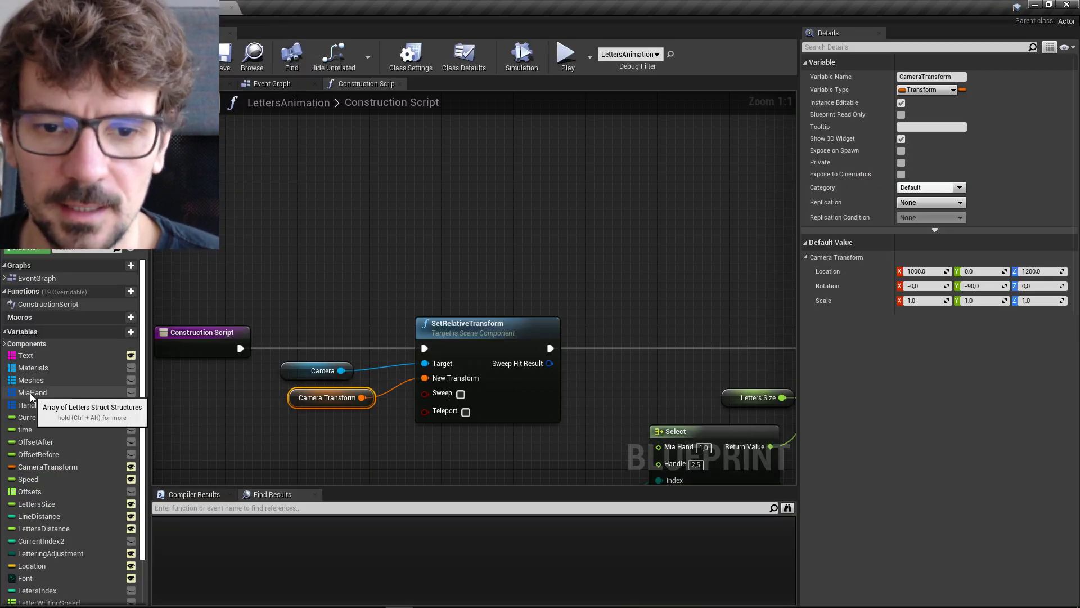
{"action": "left_click", "coordinate": [48, 393]}
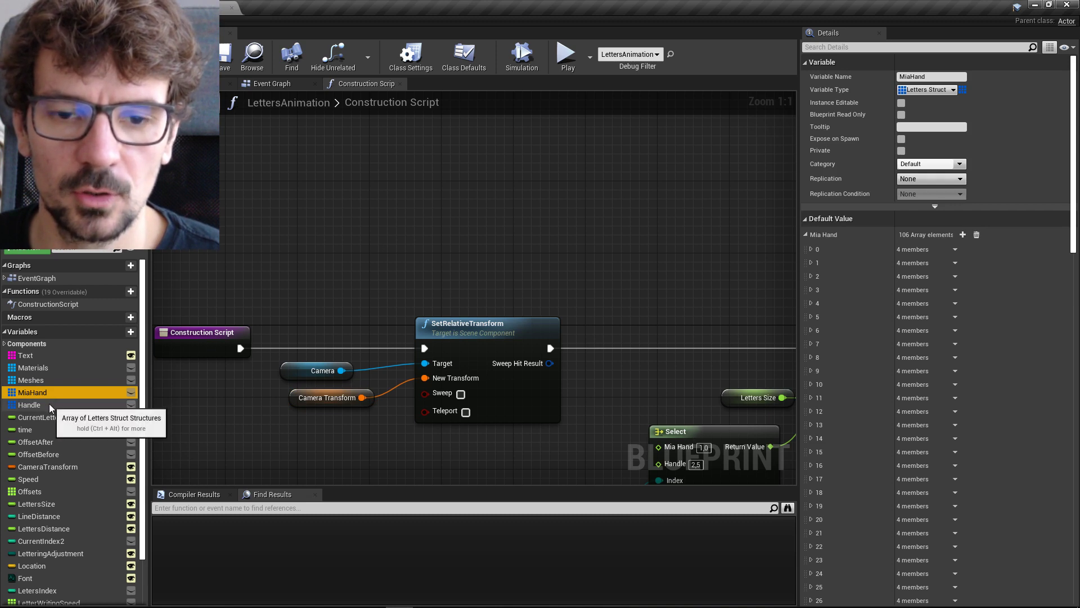
{"action": "left_click", "coordinate": [49, 404]}
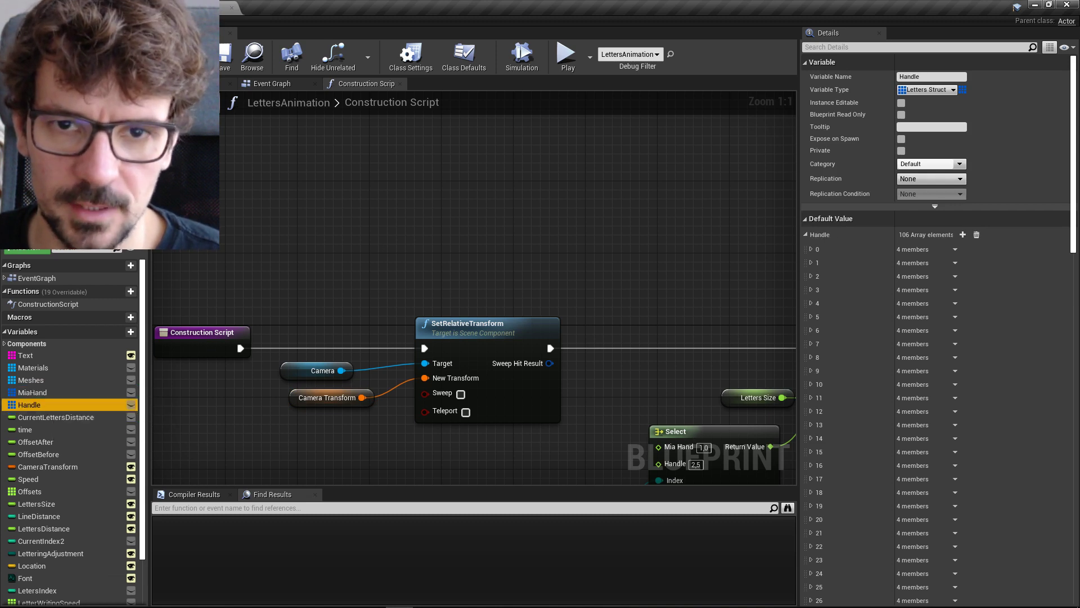
Step: Open the LettersStruct structure to check its members, then return to the blueprint
{"action": "key", "text": "alt+Tab"}
{"action": "double_click", "coordinate": [516, 541]}
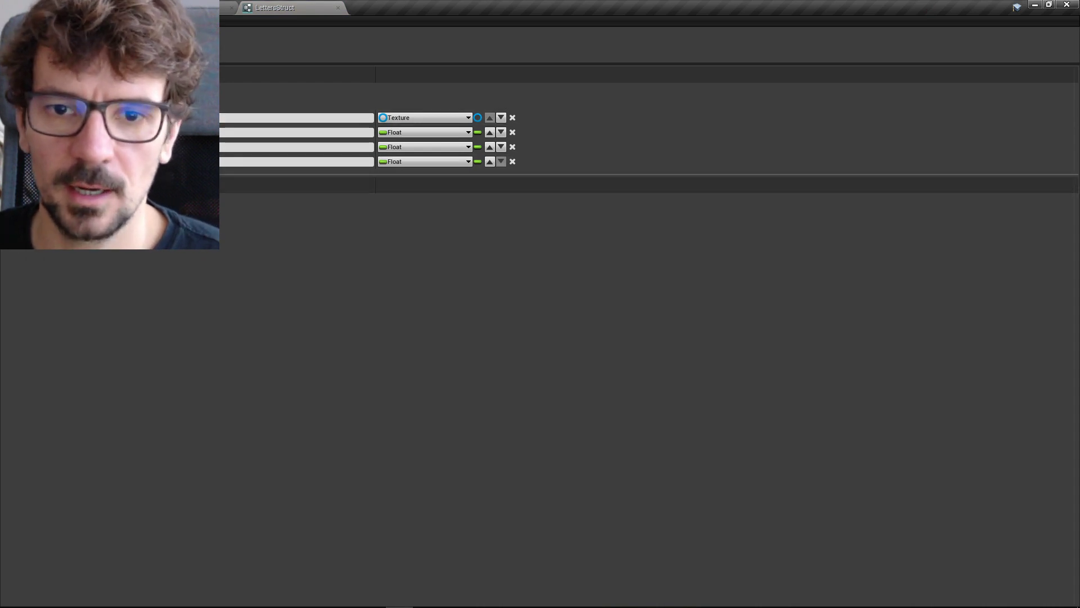
{"action": "key", "text": "alt+Tab"}
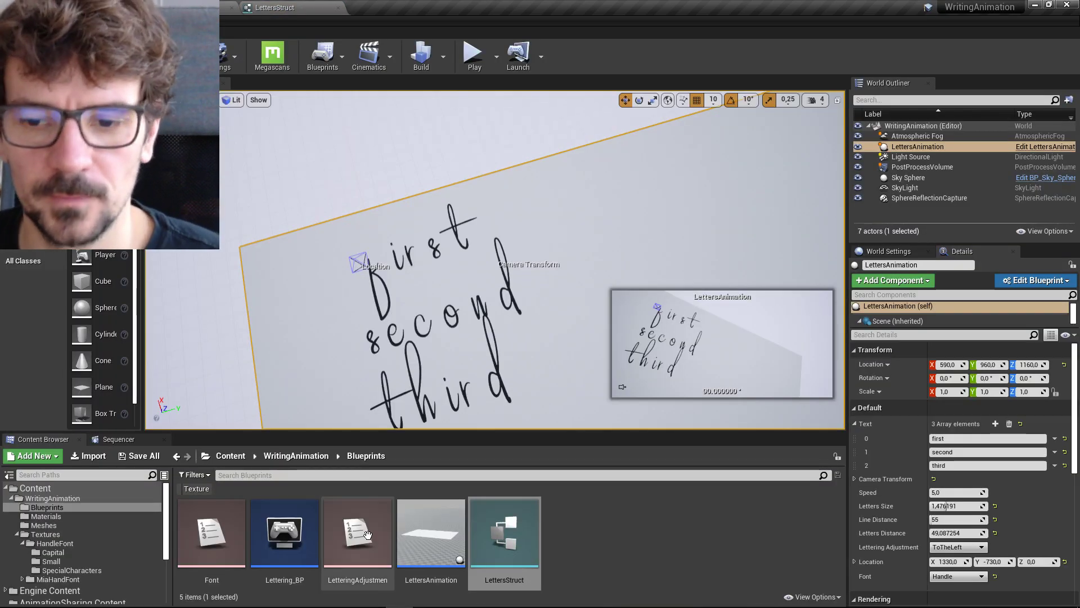
{"action": "key", "text": "alt+Tab"}
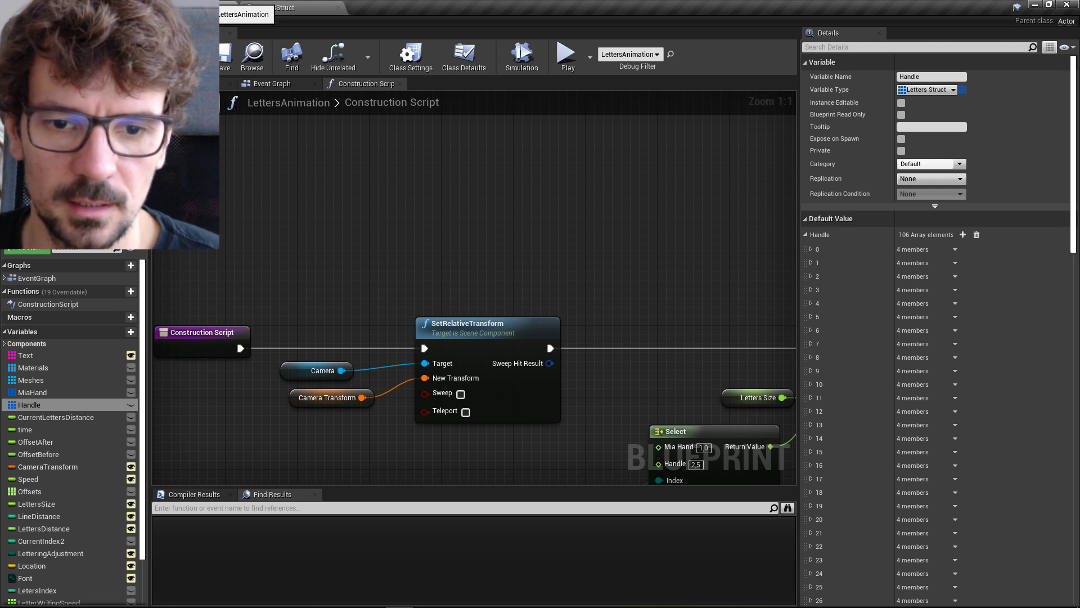
{"action": "scroll", "coordinate": [938, 427], "scroll_direction": "down", "scroll_amount": 5}
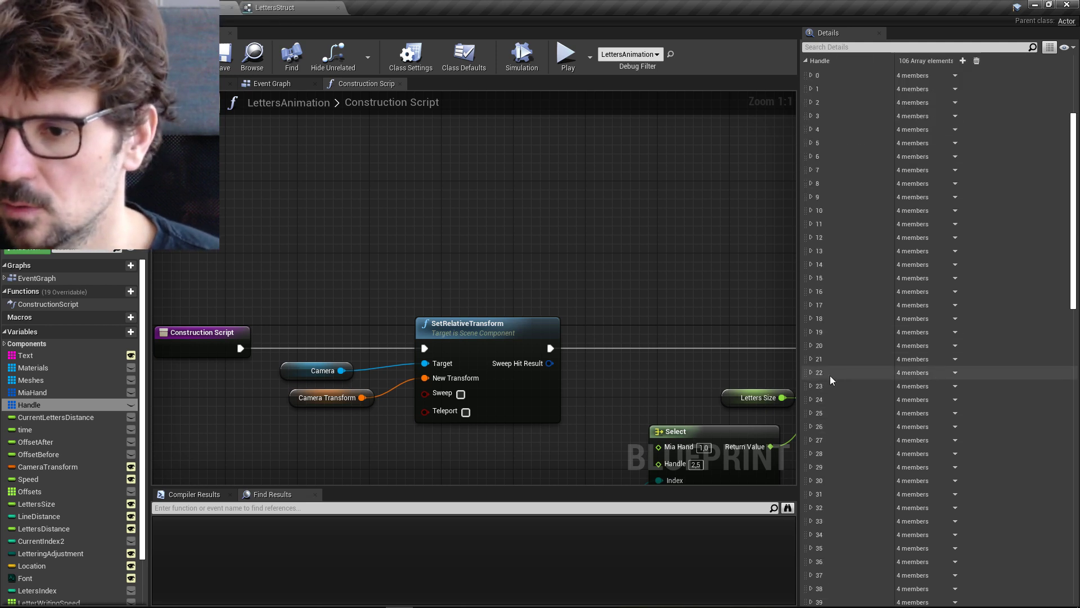
Step: Expand Handle entries 22 and 32 to inspect their textures, offsets and LetterWritingSpeed 1.0
{"action": "left_click", "coordinate": [811, 372]}
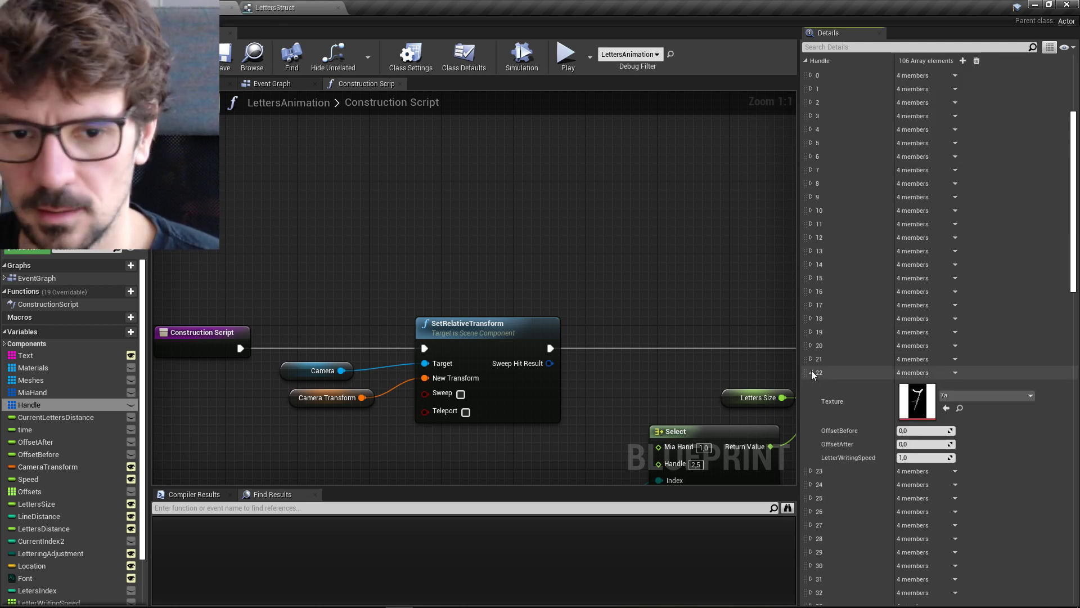
{"action": "scroll", "coordinate": [841, 427], "scroll_direction": "down", "scroll_amount": 3}
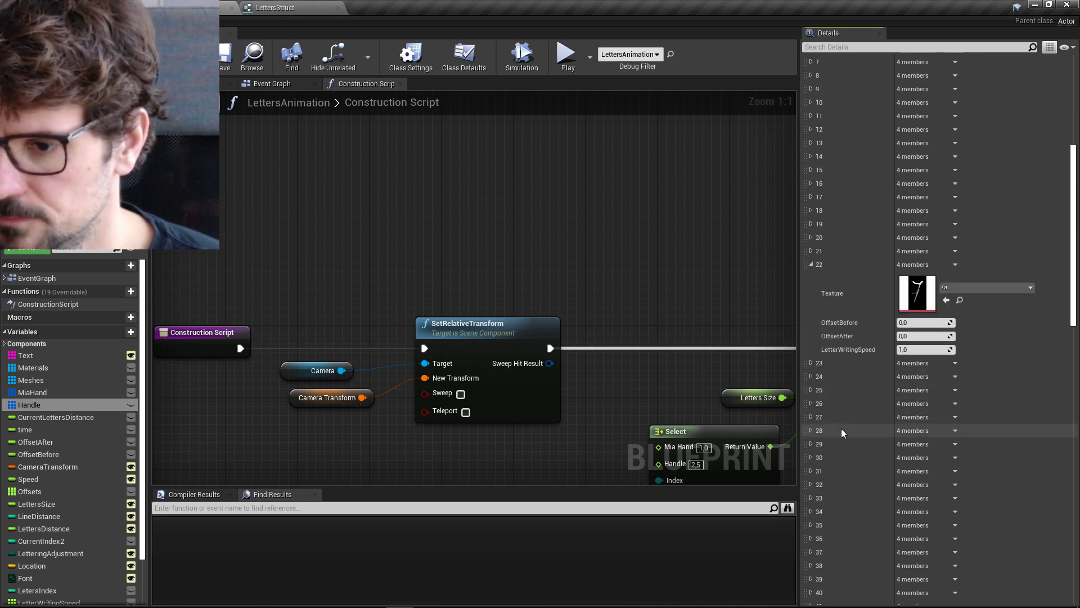
{"action": "left_click", "coordinate": [812, 484]}
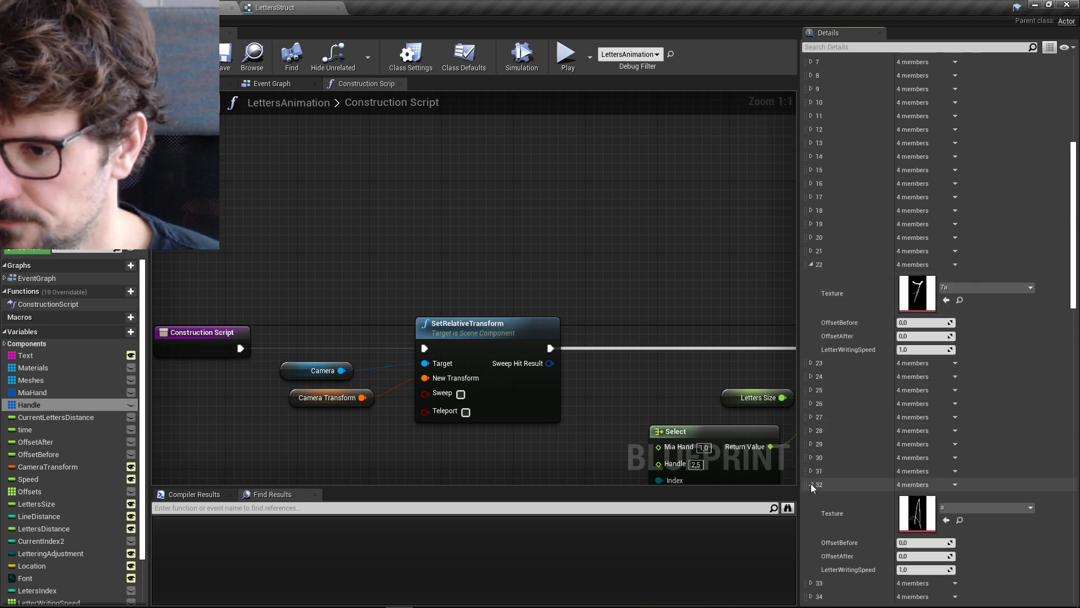
{"action": "scroll", "coordinate": [816, 478], "scroll_direction": "down", "scroll_amount": 3}
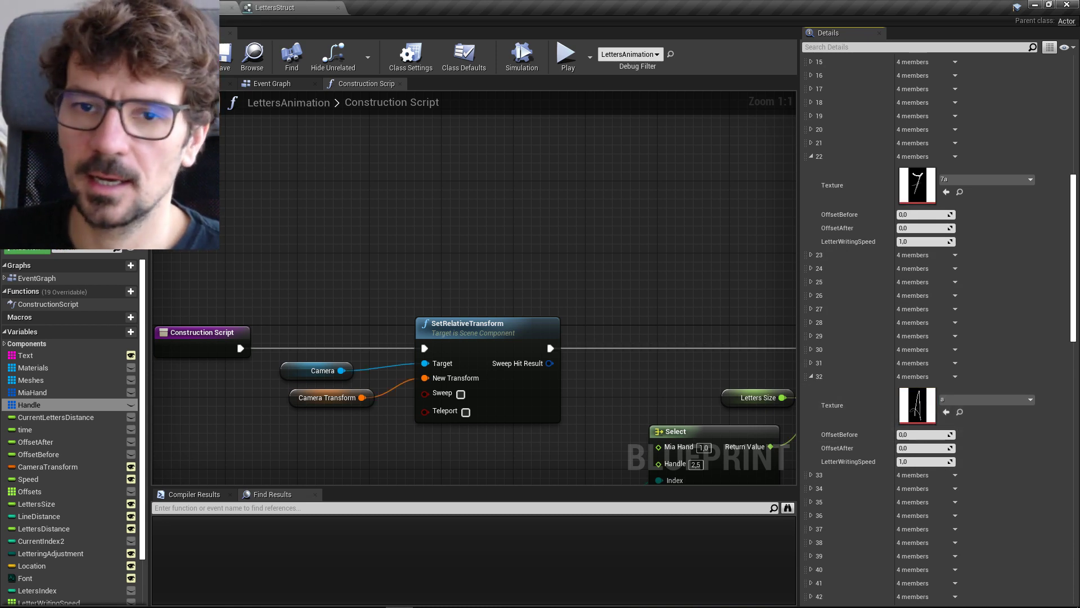
Step: Level the camera closer to the letters, glance at LettersStruct, and return to the Construction Script
{"action": "left_click", "coordinate": [84, 7]}
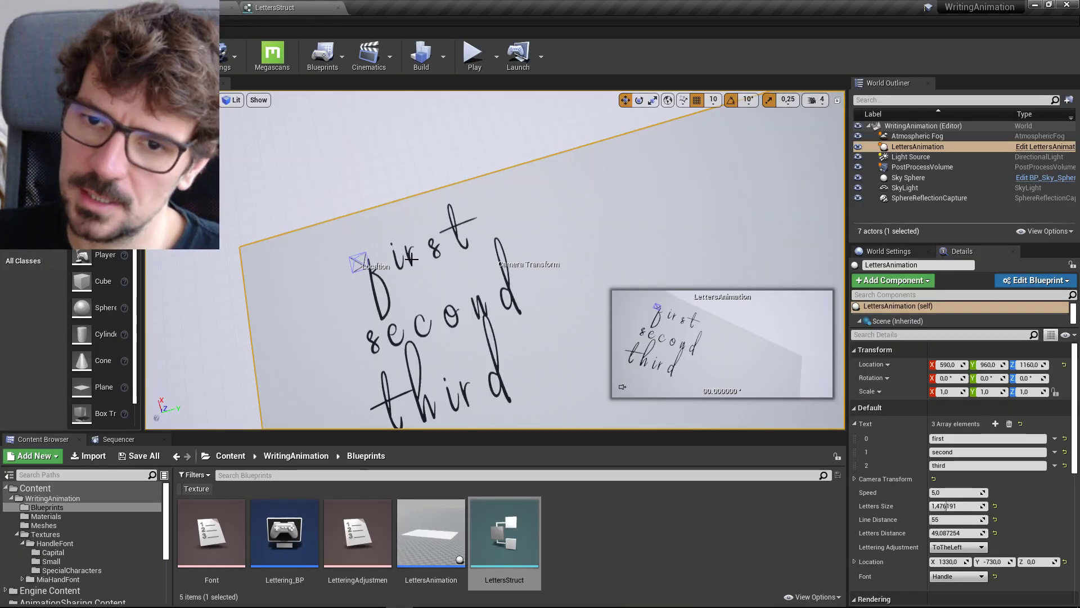
{"action": "left_click_drag", "start_coordinate": [428, 210], "coordinate": [394, 131]}
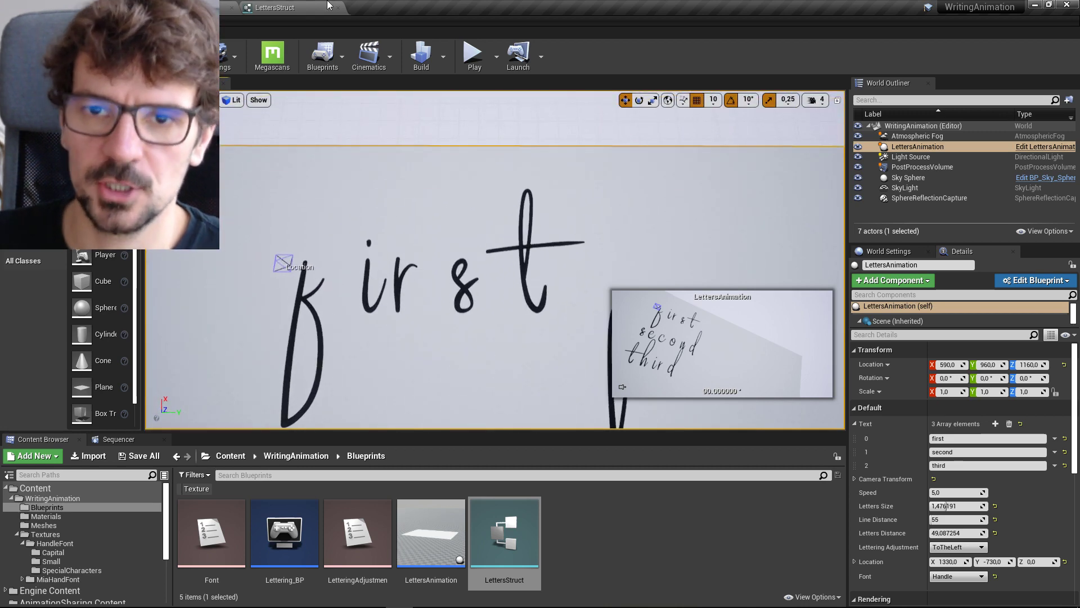
{"action": "left_click", "coordinate": [329, 5]}
{"action": "left_click", "coordinate": [205, 7]}
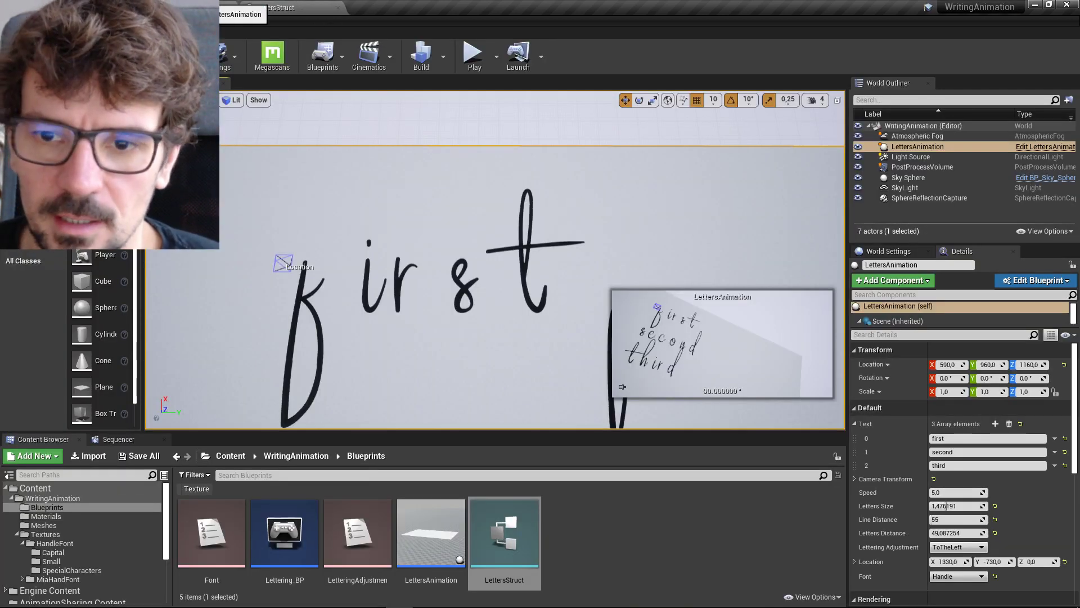
{"action": "left_click", "coordinate": [208, 7]}
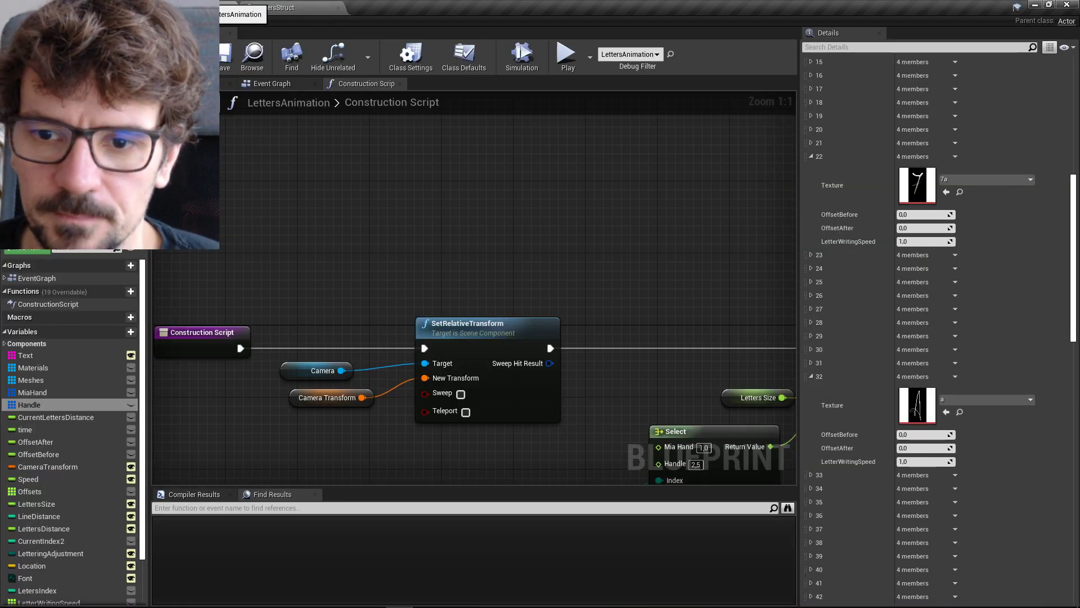
Step: Select the Handle variable and expand entries 58 and 65 (the b texture)
{"action": "left_click", "coordinate": [42, 392]}
{"action": "left_click", "coordinate": [48, 403]}
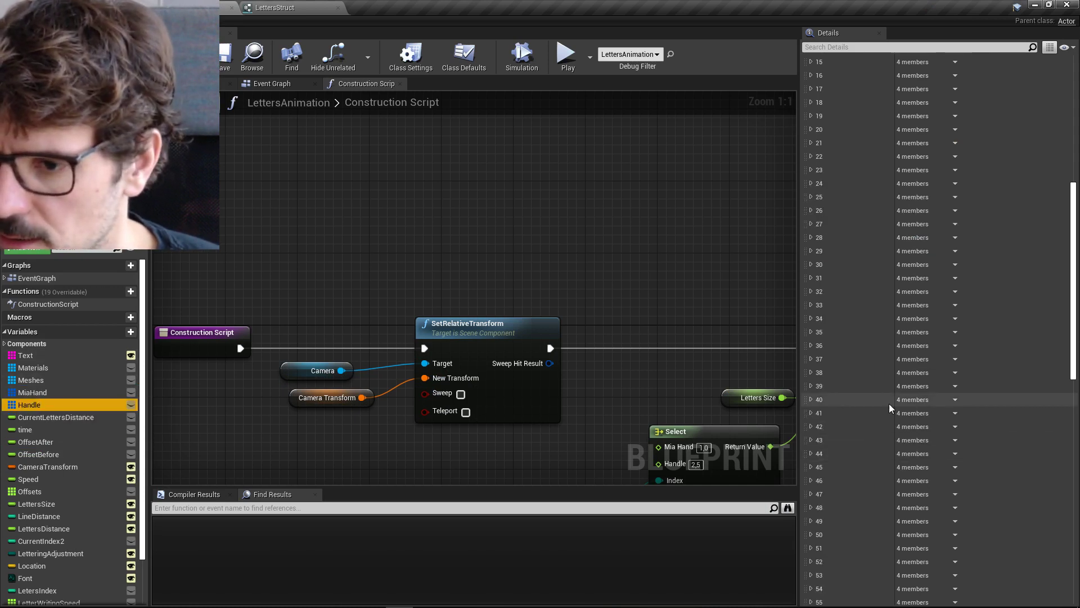
{"action": "scroll", "coordinate": [810, 503], "scroll_direction": "down", "scroll_amount": 5}
{"action": "left_click", "coordinate": [810, 498]}
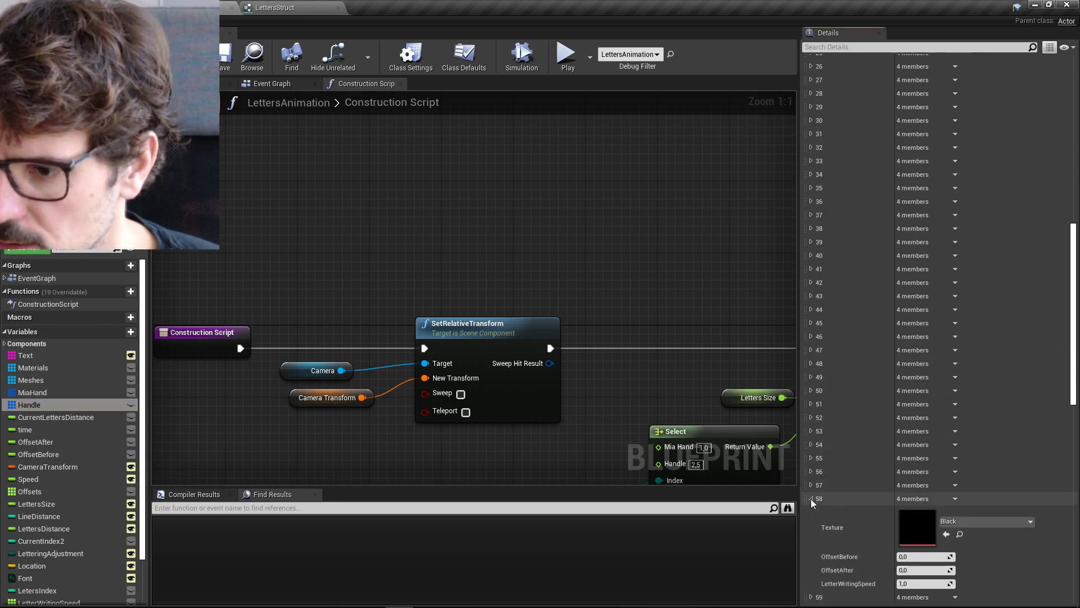
{"action": "scroll", "coordinate": [811, 498], "scroll_direction": "down", "scroll_amount": 6}
{"action": "left_click", "coordinate": [813, 516]}
Step: Expand entries 79 (p) and 81 (r), then restore the blueprint window to a smaller size
{"action": "scroll", "coordinate": [812, 515], "scroll_direction": "down", "scroll_amount": 4}
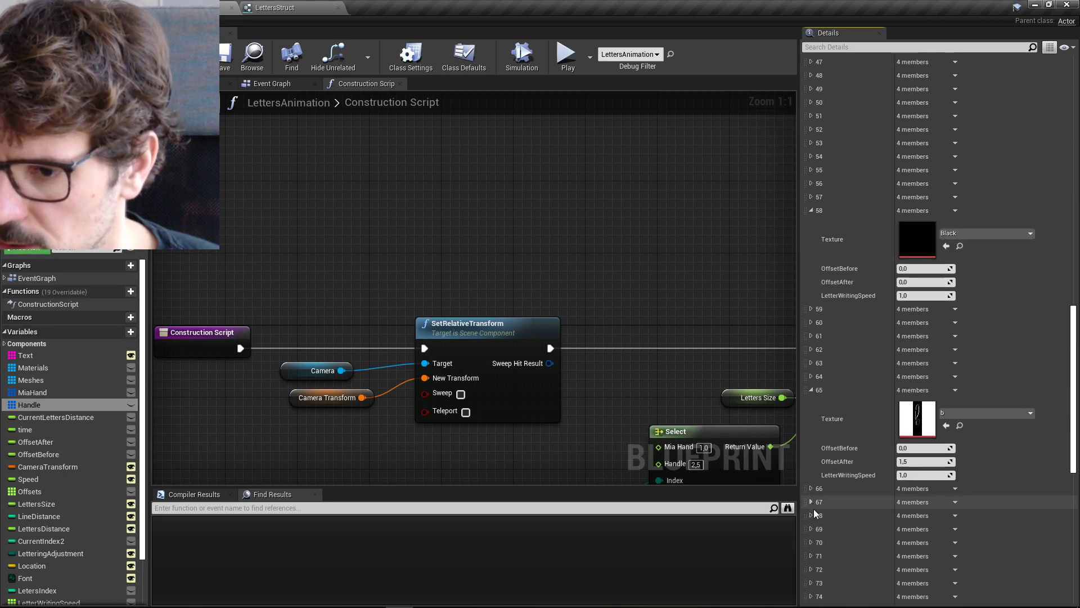
{"action": "scroll", "coordinate": [814, 511], "scroll_direction": "down", "scroll_amount": 5}
{"action": "left_click", "coordinate": [811, 519]}
{"action": "scroll", "coordinate": [812, 518], "scroll_direction": "down", "scroll_amount": 5}
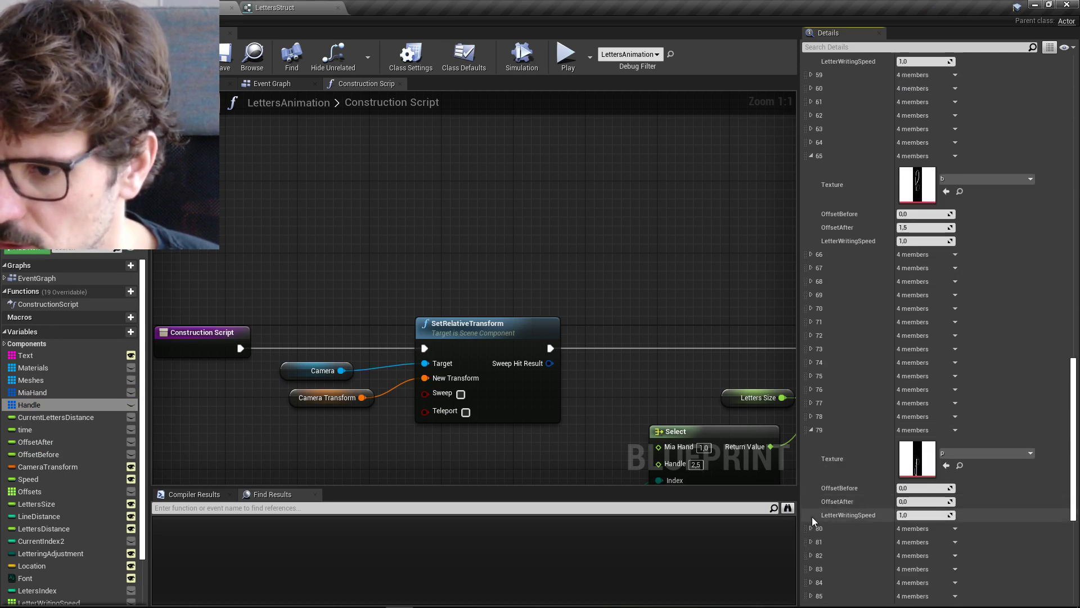
{"action": "left_click", "coordinate": [812, 488]}
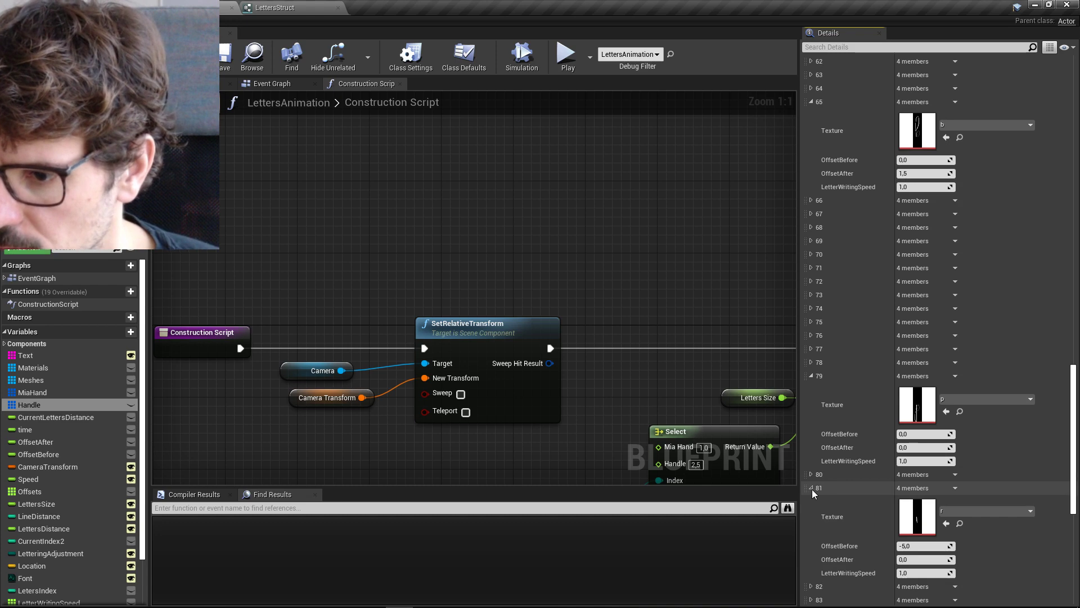
{"action": "double_click", "coordinate": [224, 5]}
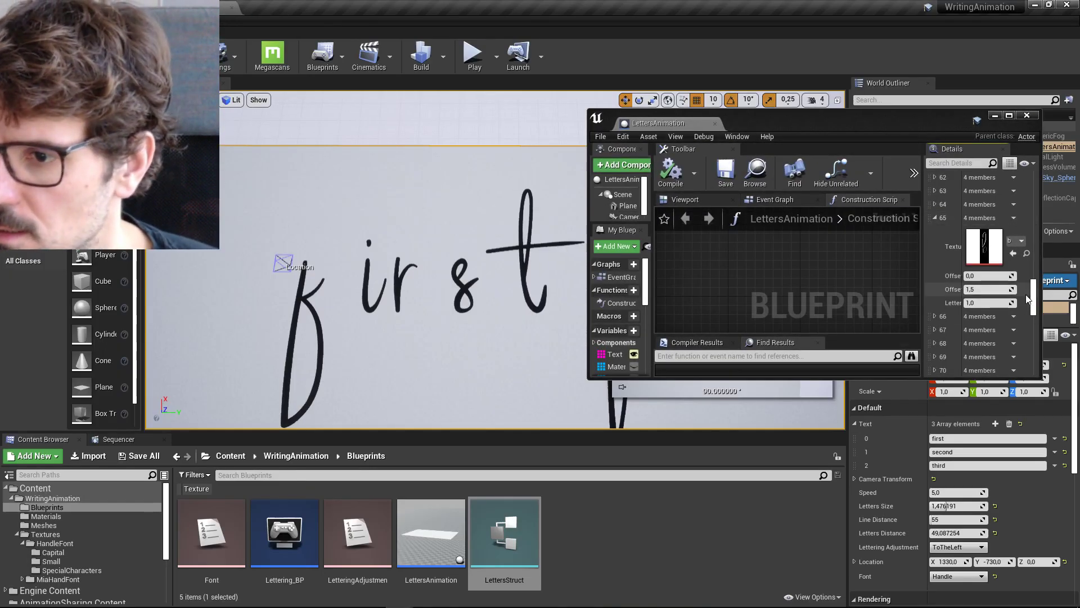
Step: Drag entry 65's OffsetAfter spinner, narrow the blueprint window, then undo the OffsetAfter change
{"action": "mouse_move", "coordinate": [989, 289]}
{"action": "left_mouse_down"}
{"action": "mouse_move", "coordinate": [973, 289]}
{"action": "mouse_move", "coordinate": [994, 289]}
{"action": "left_mouse_up"}
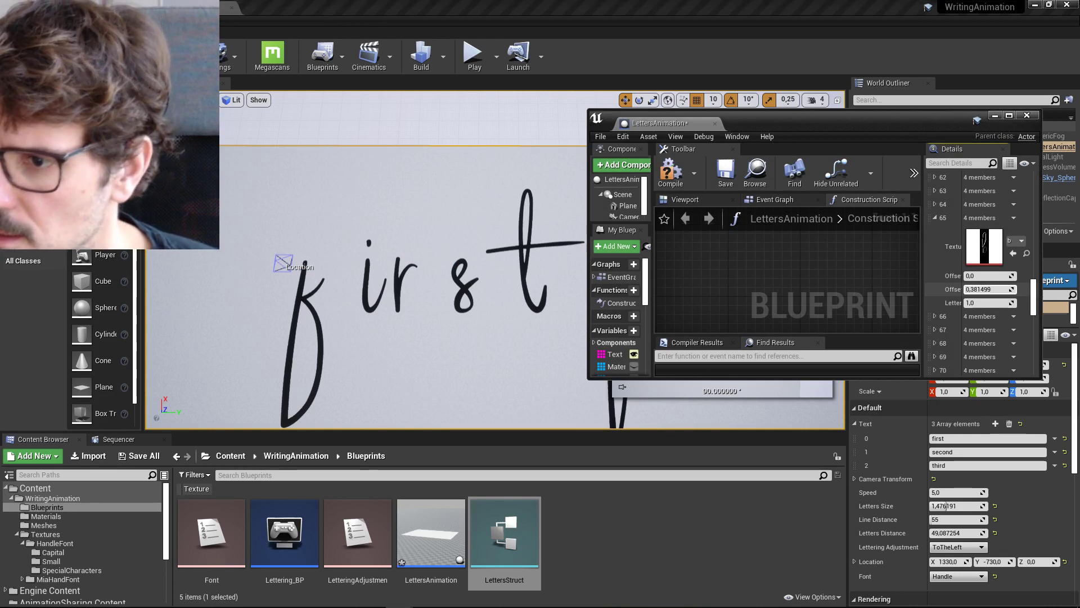
{"action": "mouse_move", "coordinate": [1007, 289]}
{"action": "left_mouse_down"}
{"action": "mouse_move", "coordinate": [1038, 296]}
{"action": "mouse_move", "coordinate": [979, 294]}
{"action": "mouse_move", "coordinate": [1015, 293]}
{"action": "left_mouse_up"}
{"action": "left_click_drag", "start_coordinate": [909, 269], "coordinate": [860, 278]}
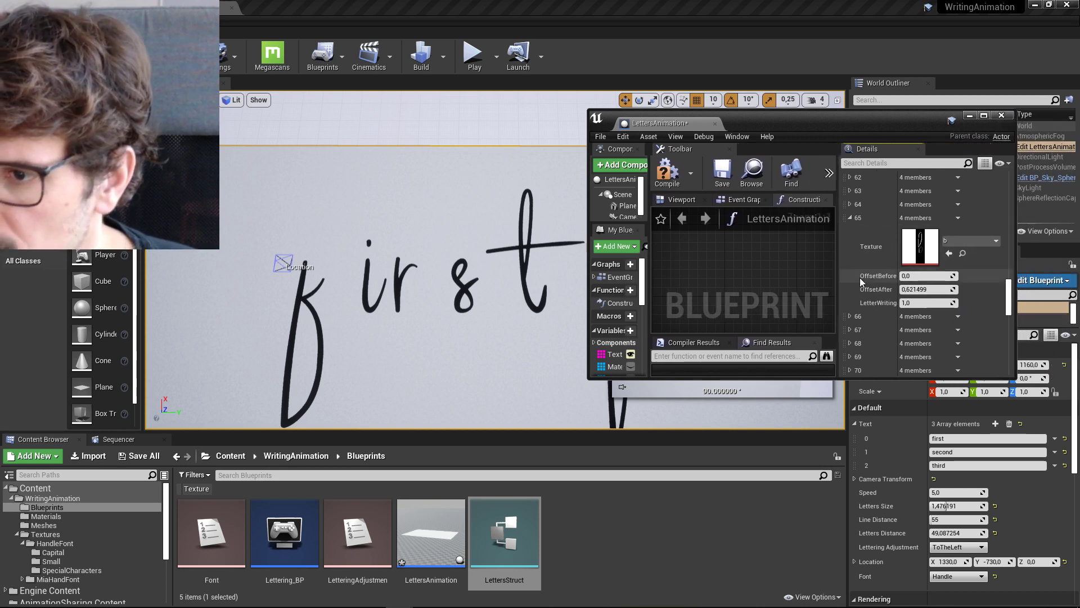
{"action": "key", "text": "ctrl+z"}
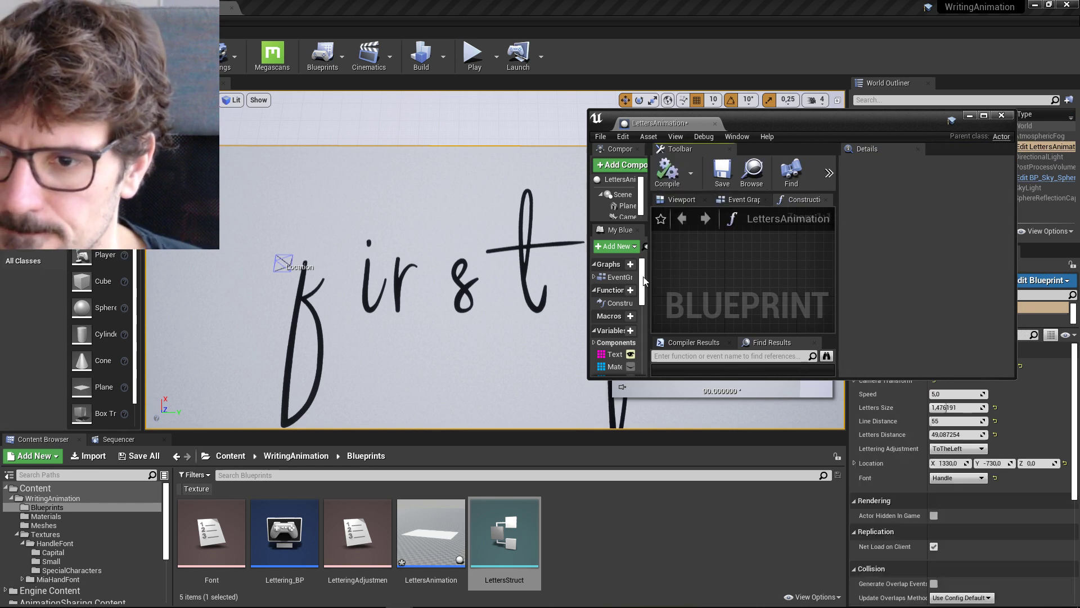
Step: Widen the variables list and browse the Handle array defaults, expanding entries 76 and 83
{"action": "left_click_drag", "start_coordinate": [649, 330], "coordinate": [698, 284]}
{"action": "scroll", "coordinate": [693, 284], "scroll_direction": "down", "scroll_amount": 3}
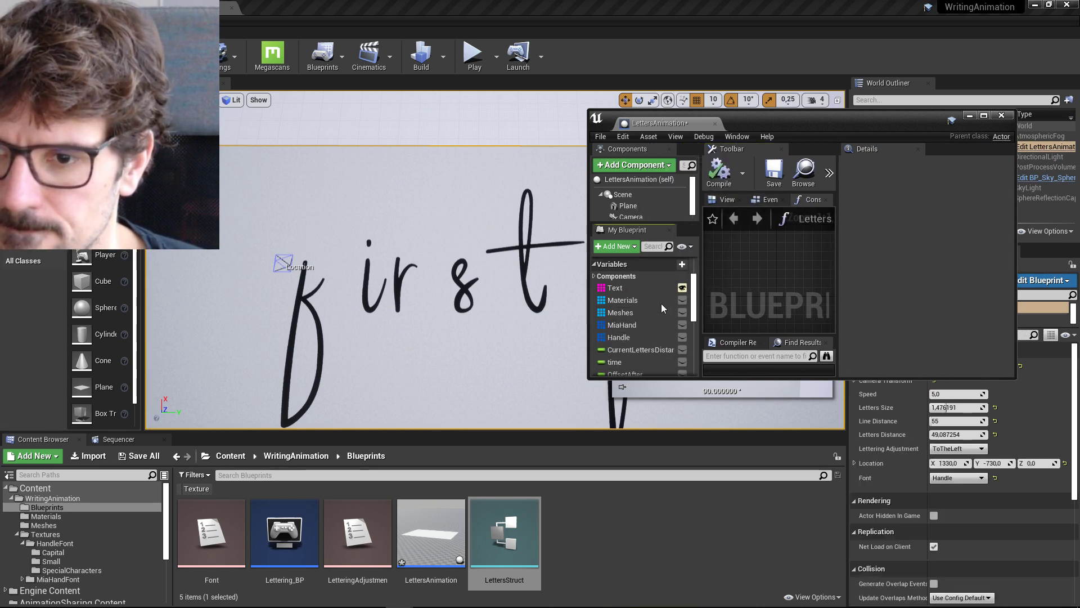
{"action": "left_click", "coordinate": [619, 337]}
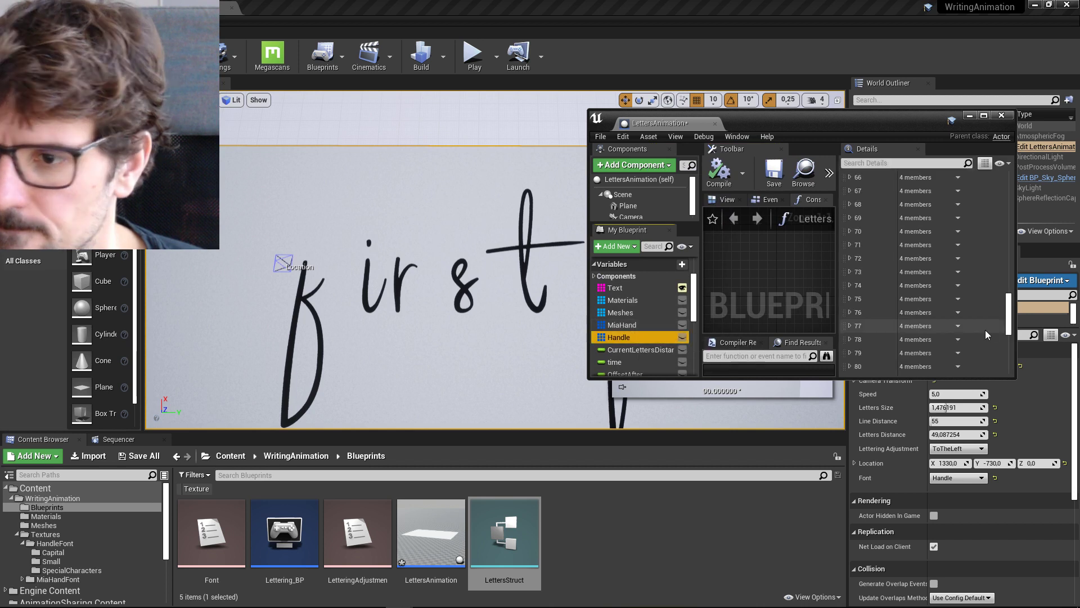
{"action": "scroll", "coordinate": [918, 332], "scroll_direction": "down", "scroll_amount": 10}
{"action": "left_click", "coordinate": [851, 312]}
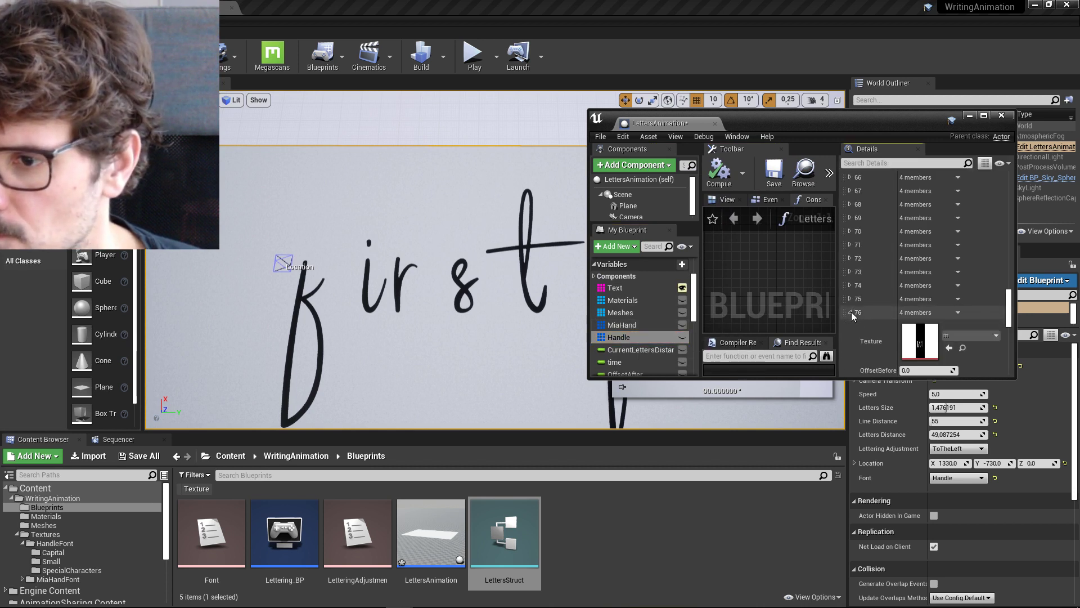
{"action": "left_click", "coordinate": [852, 312]}
{"action": "scroll", "coordinate": [852, 313], "scroll_direction": "down", "scroll_amount": 3}
{"action": "left_click", "coordinate": [852, 316]}
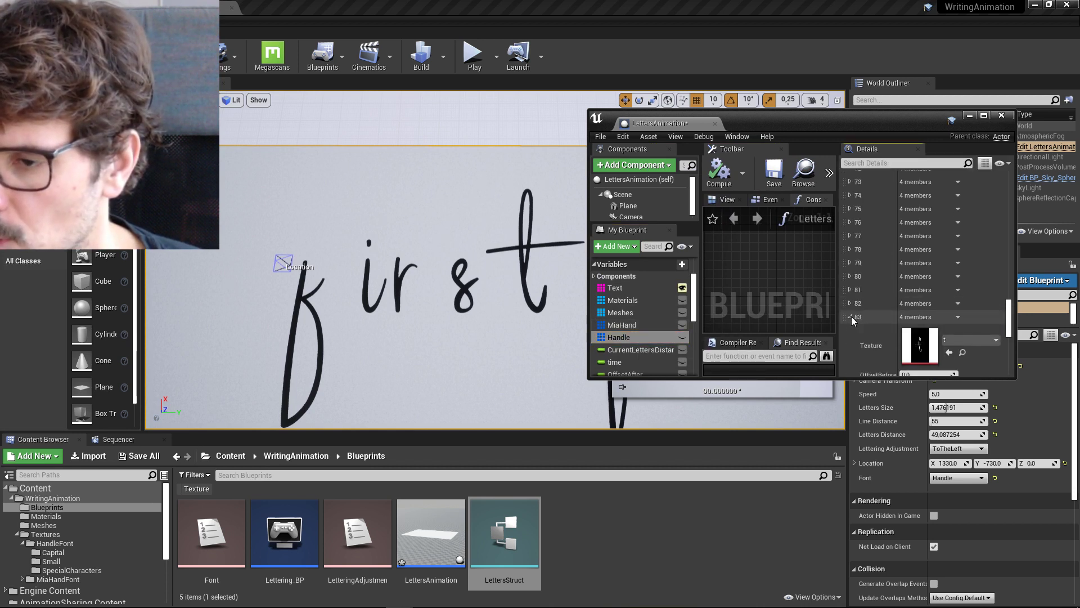
{"action": "scroll", "coordinate": [858, 231], "scroll_direction": "down", "scroll_amount": 2}
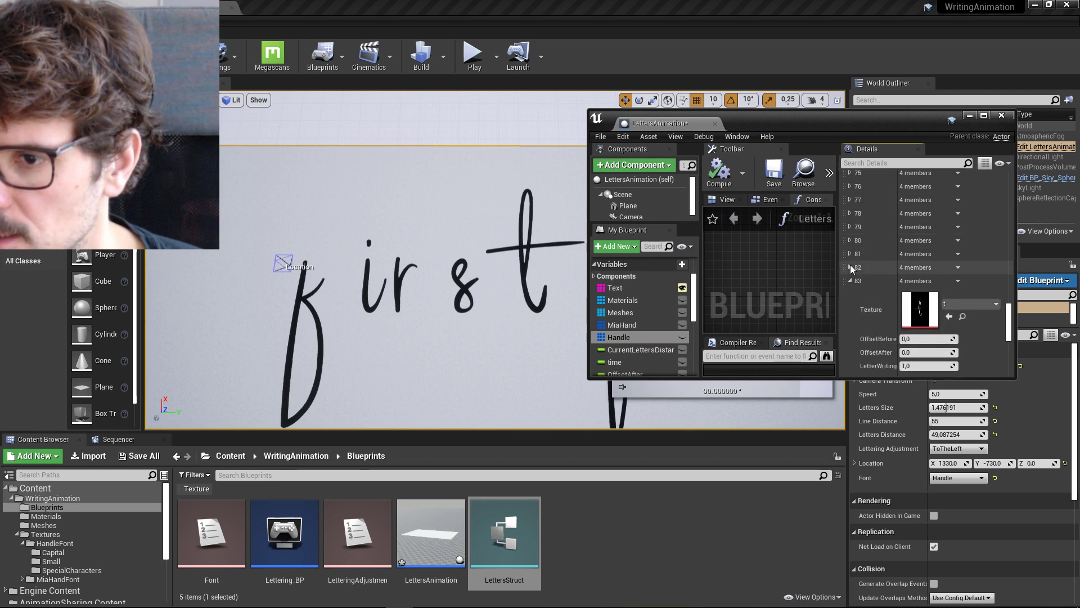
Step: Drag entry 81's (r) OffsetAfter lower, compile, and inspect entry 84's offsets
{"action": "left_click", "coordinate": [851, 254]}
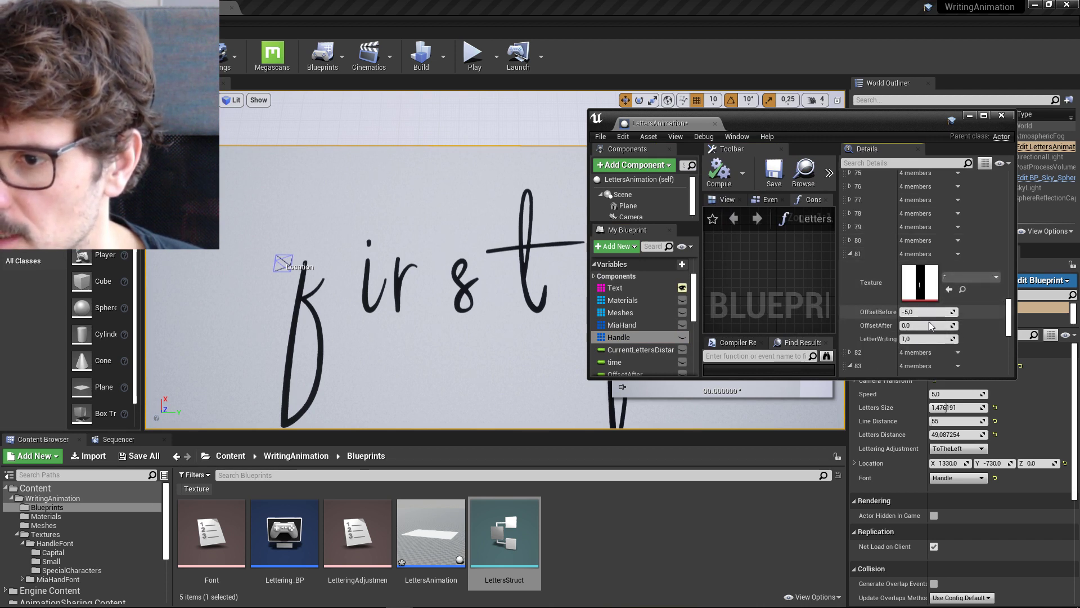
{"action": "left_click_drag", "start_coordinate": [929, 324], "coordinate": [895, 324]}
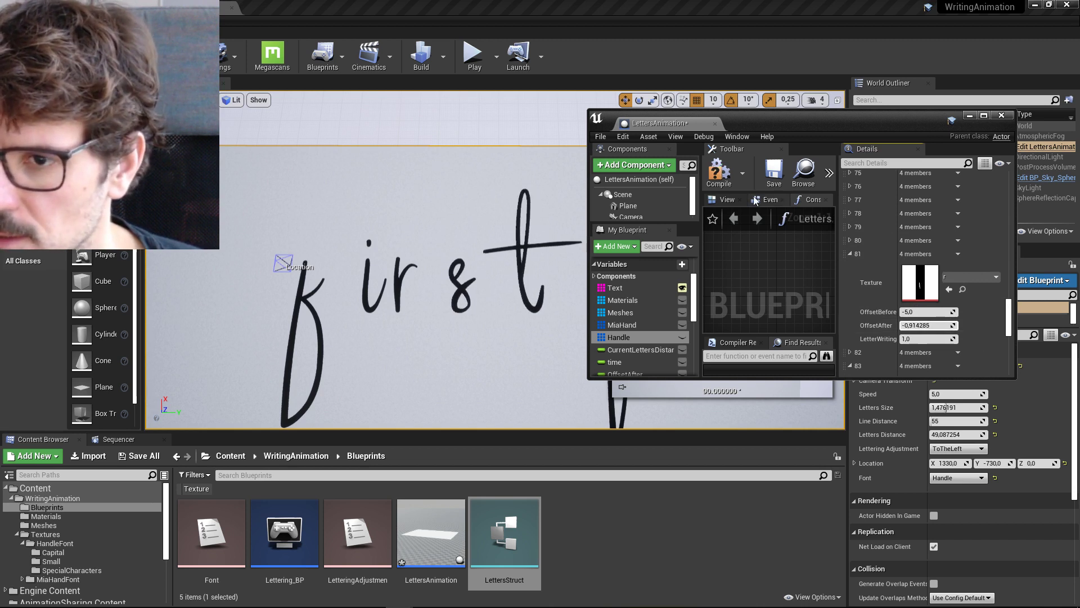
{"action": "left_click", "coordinate": [725, 178]}
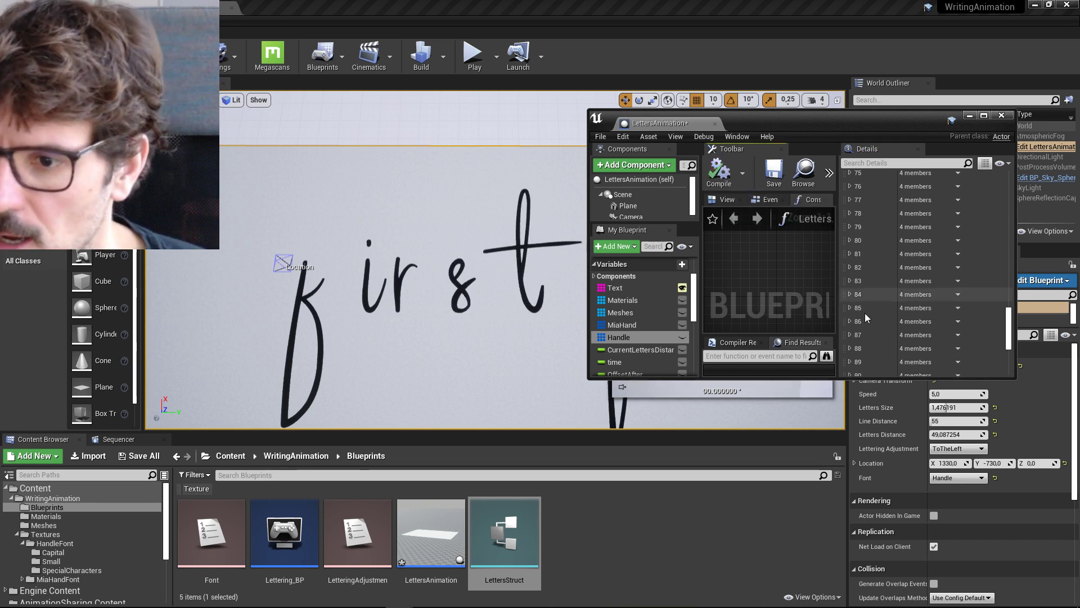
{"action": "left_click", "coordinate": [849, 293]}
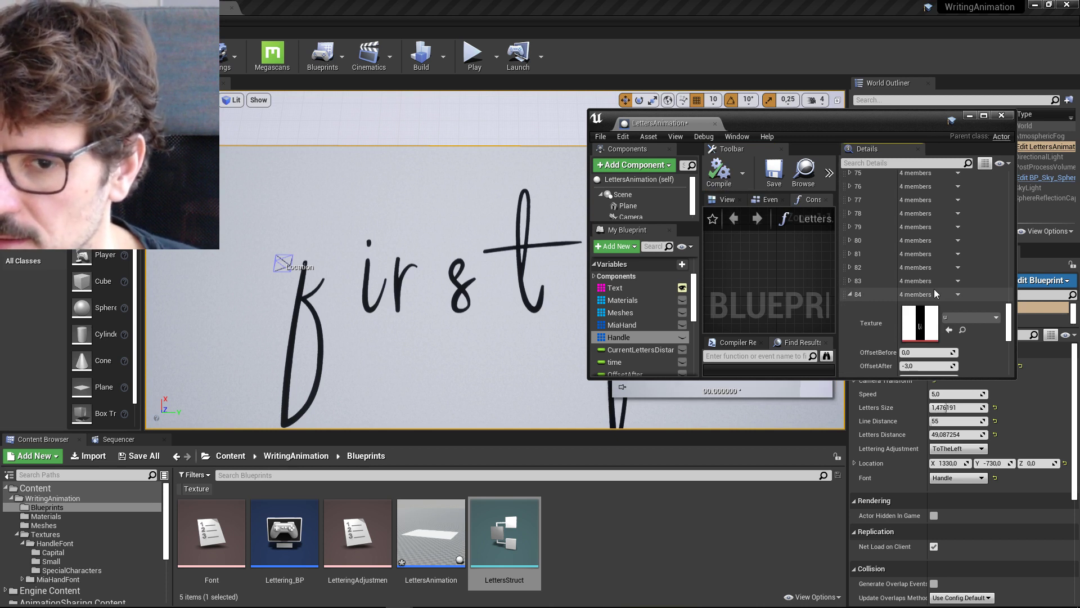
{"action": "scroll", "coordinate": [935, 293], "scroll_direction": "down", "scroll_amount": 3}
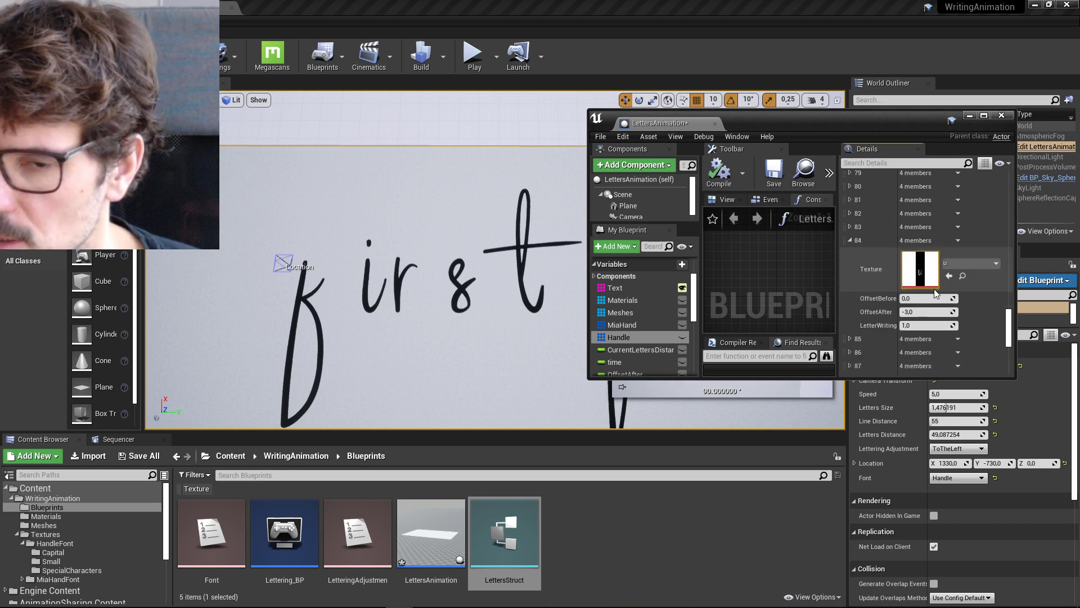
{"action": "scroll", "coordinate": [934, 289], "scroll_direction": "down", "scroll_amount": 4}
{"action": "scroll", "coordinate": [934, 289], "scroll_direction": "up", "scroll_amount": 4}
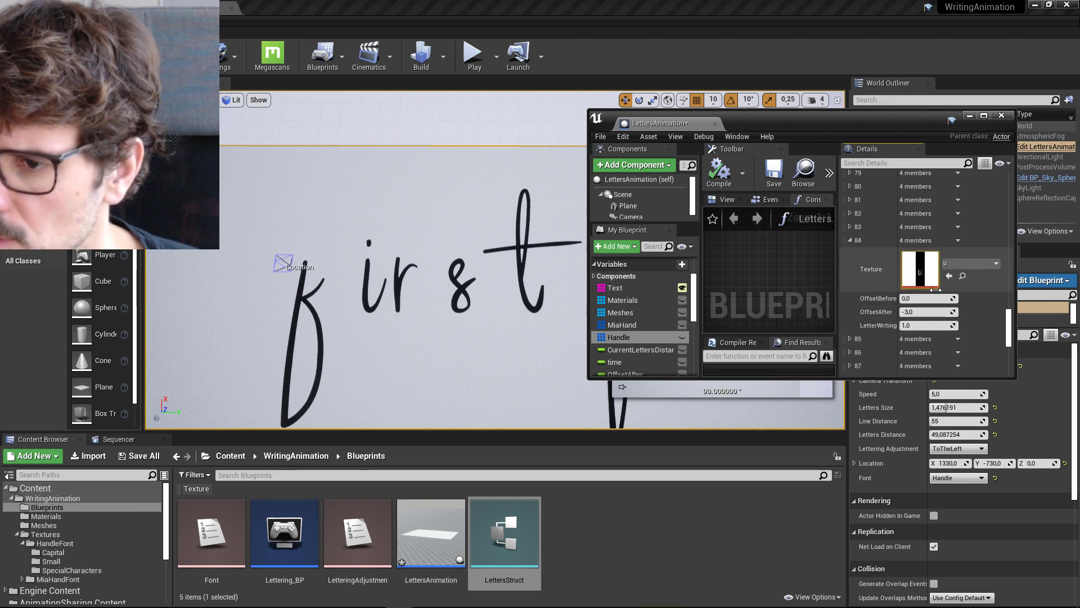
{"action": "scroll", "coordinate": [935, 290], "scroll_direction": "up", "scroll_amount": 1}
Step: Expand entries 82 and 81 and try the r's OffsetAfter at 10, then -2
{"action": "left_click", "coordinate": [851, 230]}
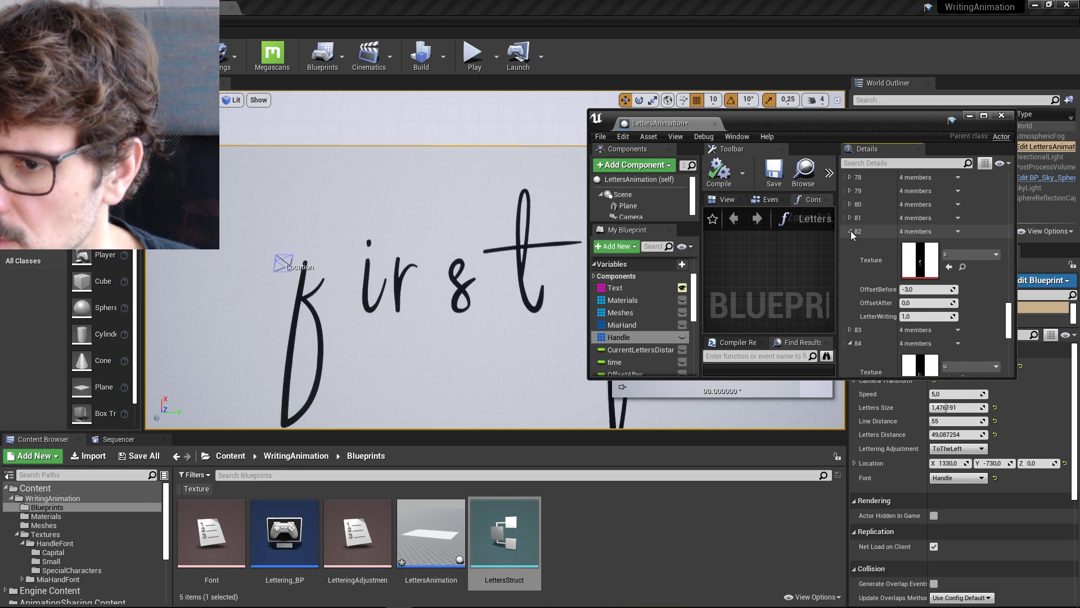
{"action": "left_click", "coordinate": [851, 218]}
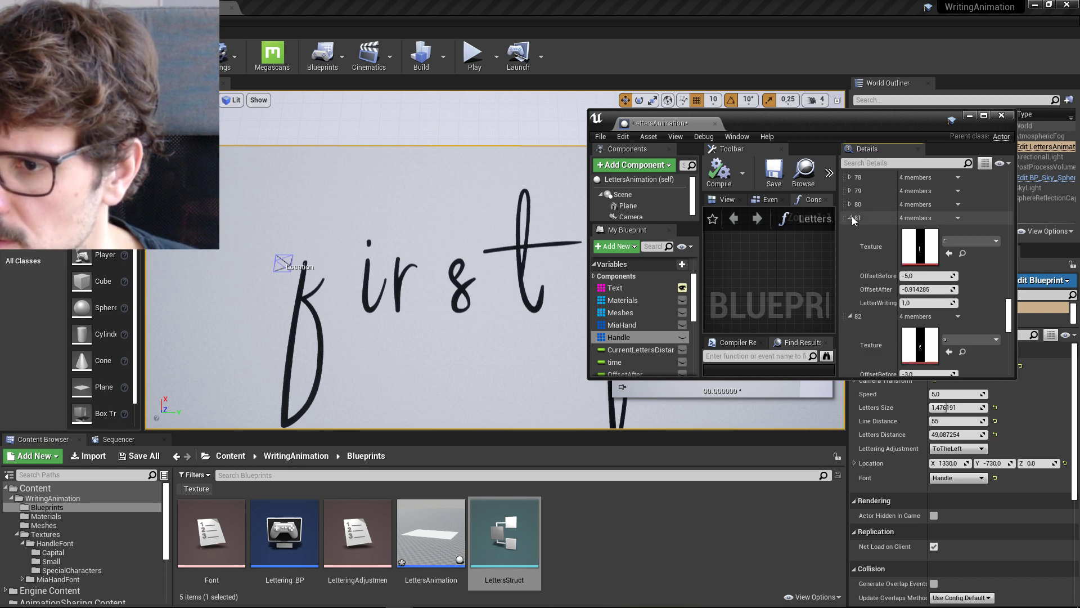
{"action": "left_click_drag", "start_coordinate": [930, 289], "coordinate": [922, 289]}
{"action": "left_click", "coordinate": [930, 289]}
{"action": "type", "text": "10"}
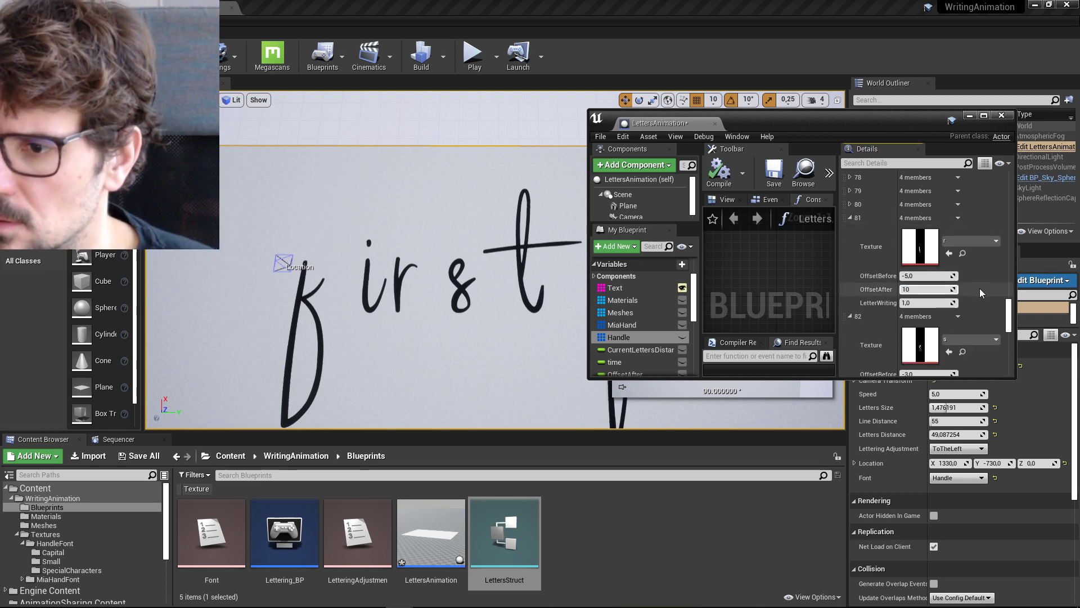
{"action": "key", "text": "Return"}
{"action": "left_click", "coordinate": [948, 289]}
{"action": "type", "text": "-2"}
{"action": "key", "text": "Return"}
Step: Step entry 81's OffsetAfter through -3 and -4, settling on -7
{"action": "left_click", "coordinate": [950, 290]}
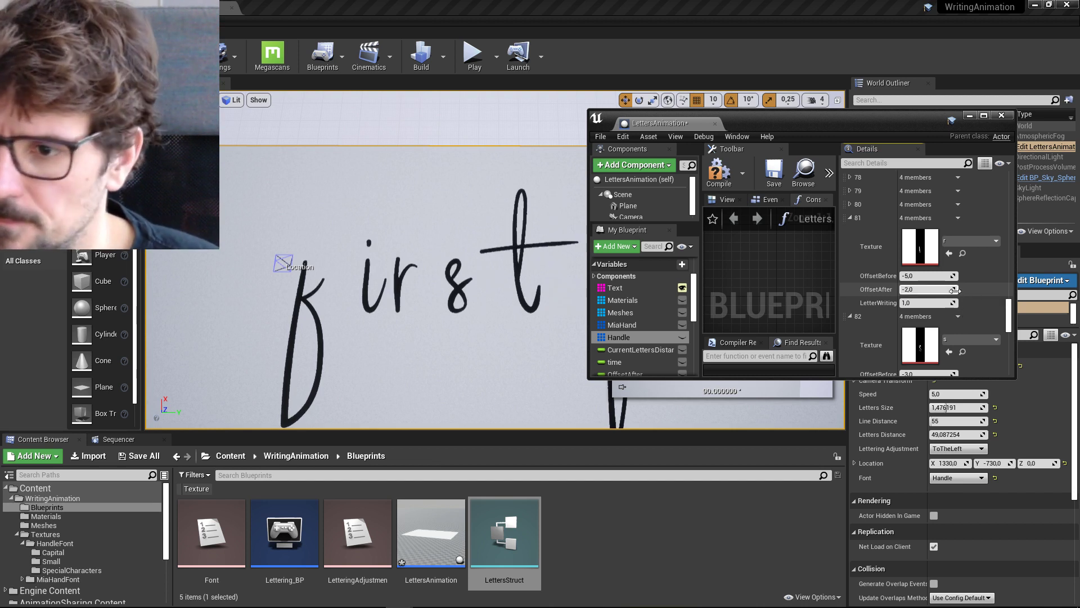
{"action": "type", "text": "-3"}
{"action": "key", "text": "Return"}
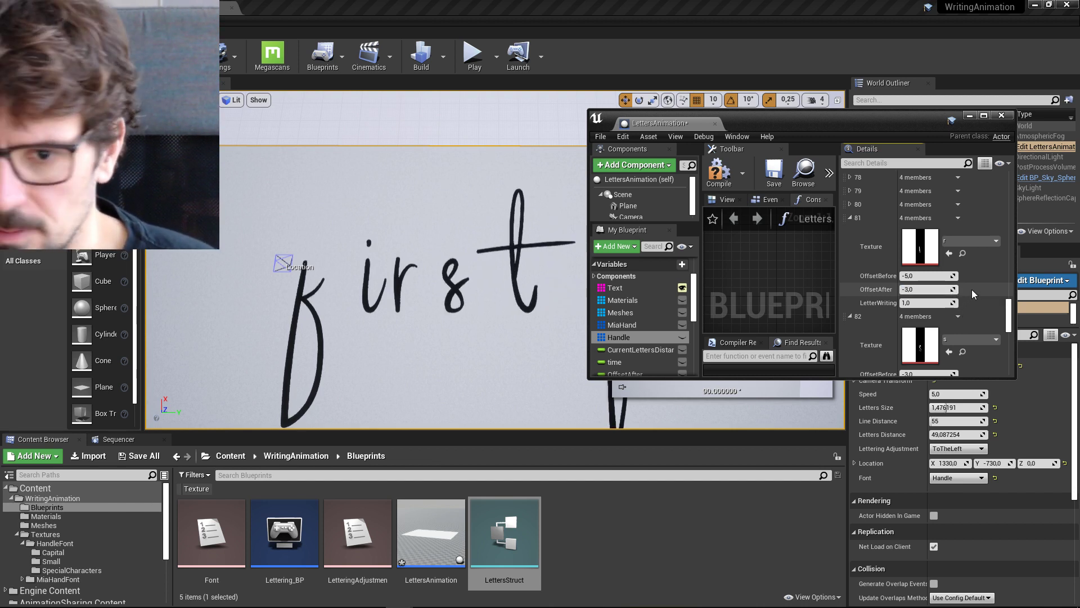
{"action": "left_click", "coordinate": [945, 290]}
{"action": "type", "text": "-"}
{"action": "type", "text": "4"}
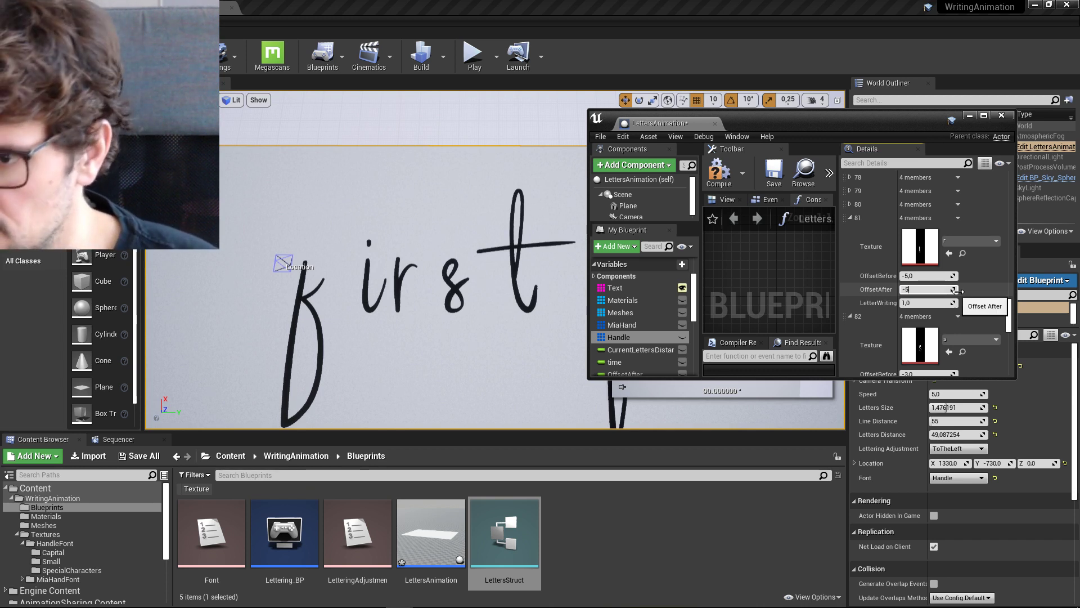
{"action": "key", "text": "Return"}
{"action": "left_click", "coordinate": [959, 290]}
{"action": "type", "text": "-"}
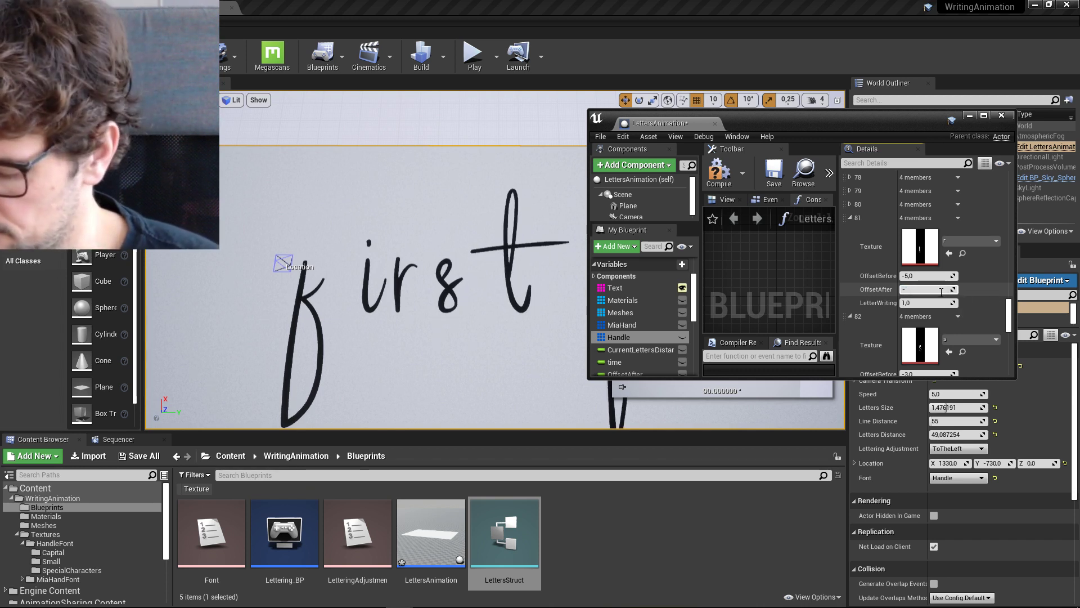
{"action": "type", "text": "7"}
{"action": "key", "text": "Return"}
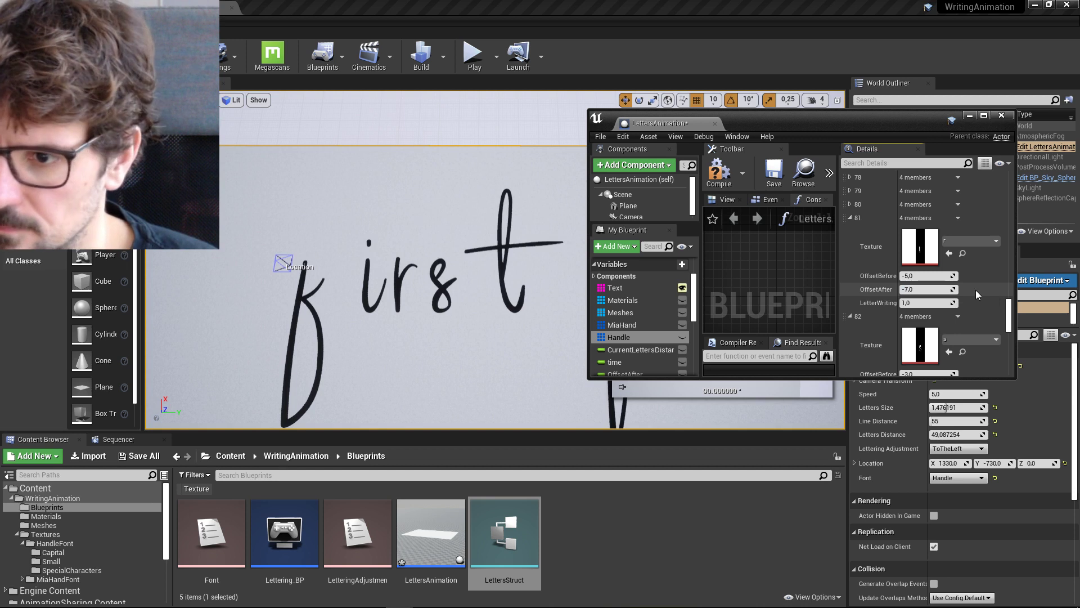
Step: Set entry 82's OffsetAfter to -5
{"action": "scroll", "coordinate": [976, 289], "scroll_direction": "down", "scroll_amount": 3}
{"action": "left_click", "coordinate": [932, 298]}
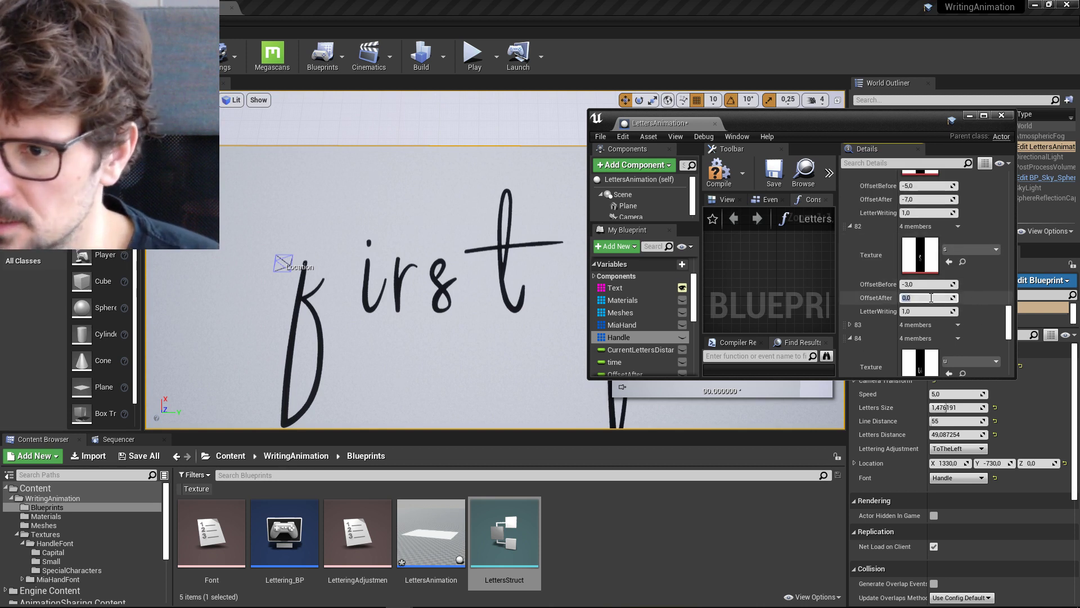
{"action": "type", "text": "-5"}
{"action": "key", "text": "Return"}
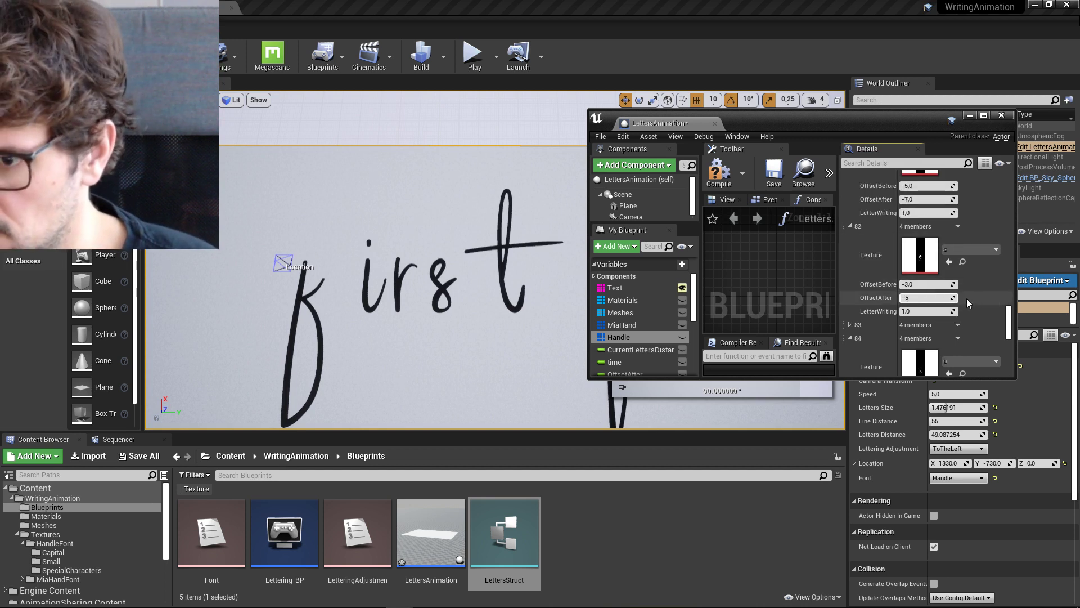
{"action": "scroll", "coordinate": [972, 296], "scroll_direction": "up", "scroll_amount": 1}
{"action": "scroll", "coordinate": [972, 296], "scroll_direction": "up", "scroll_amount": 4}
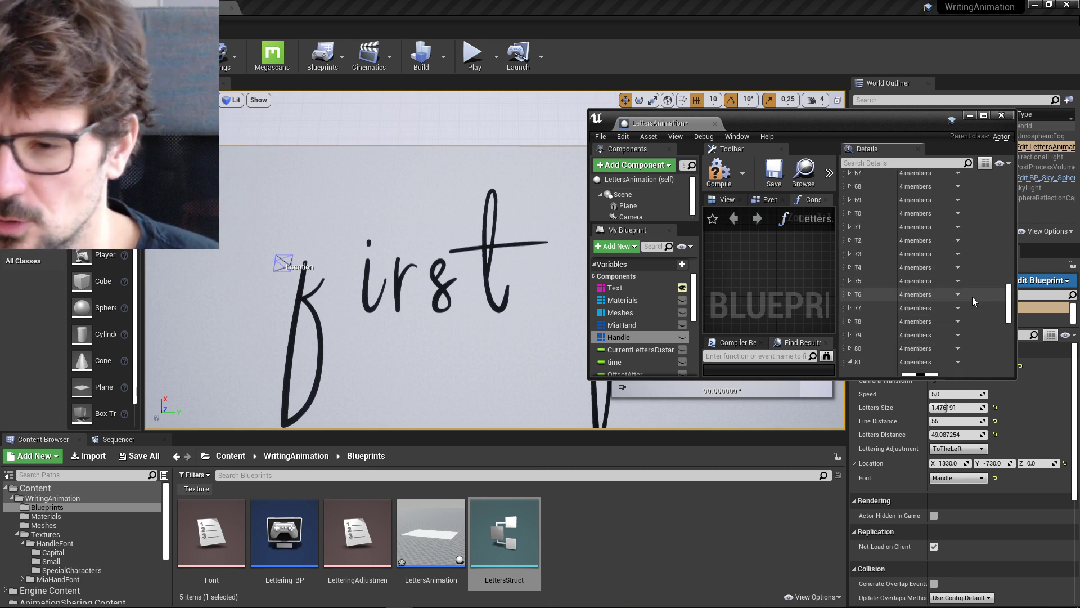
{"action": "scroll", "coordinate": [972, 296], "scroll_direction": "up", "scroll_amount": 5}
Step: Look through letter entries 61, 73 and 71, then expand entry 69 (the f)
{"action": "left_click", "coordinate": [850, 255]}
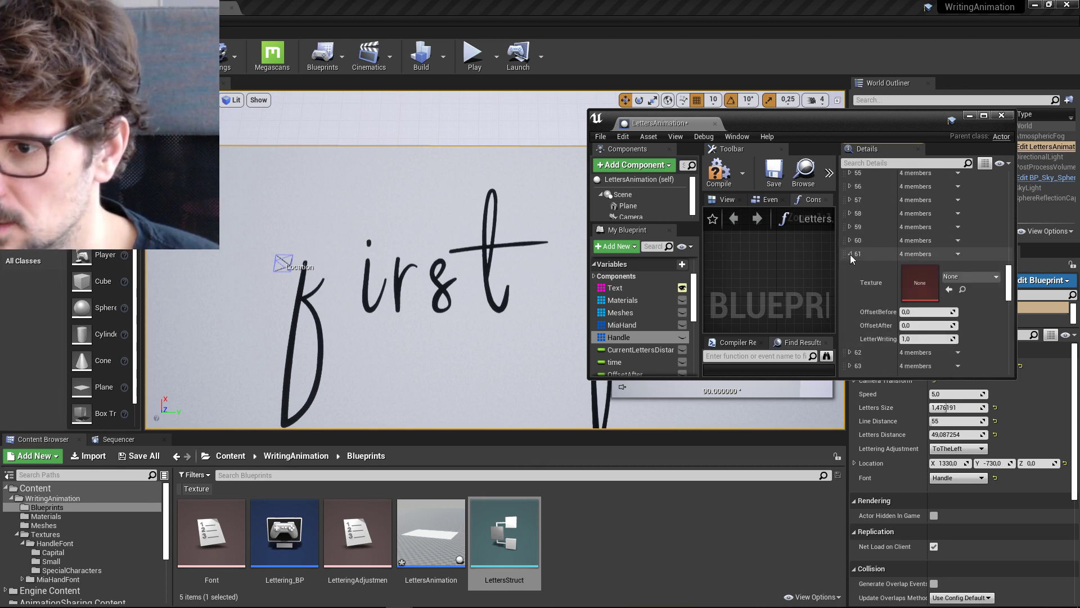
{"action": "left_click", "coordinate": [849, 254]}
{"action": "scroll", "coordinate": [851, 254], "scroll_direction": "down", "scroll_amount": 4}
{"action": "left_click", "coordinate": [850, 272]}
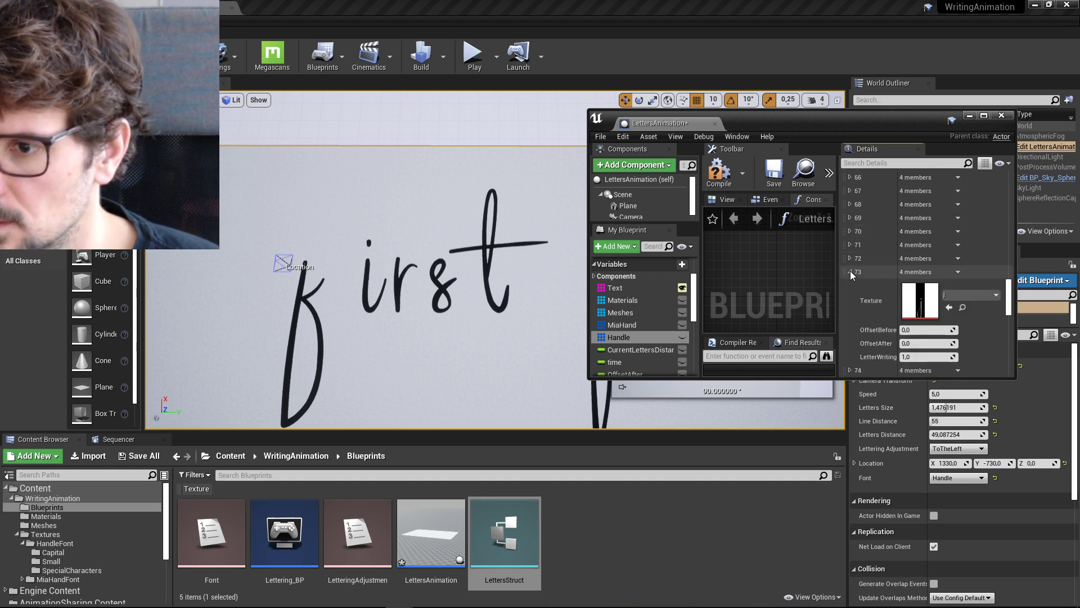
{"action": "scroll", "coordinate": [849, 271], "scroll_direction": "down", "scroll_amount": 2}
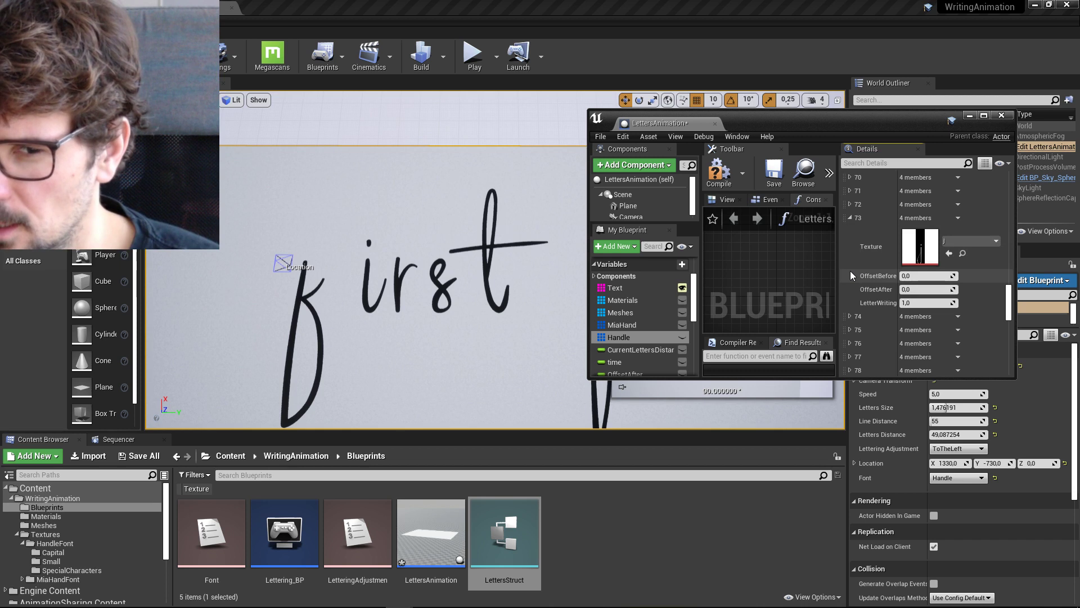
{"action": "scroll", "coordinate": [849, 264], "scroll_direction": "up", "scroll_amount": 1}
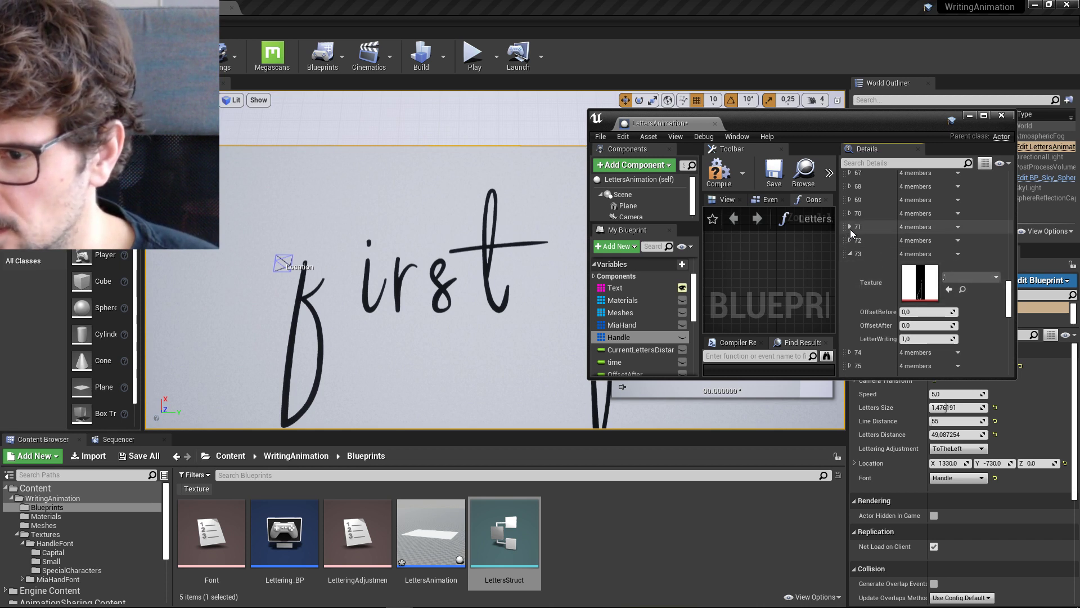
{"action": "left_click", "coordinate": [849, 226]}
{"action": "scroll", "coordinate": [861, 246], "scroll_direction": "up", "scroll_amount": 2}
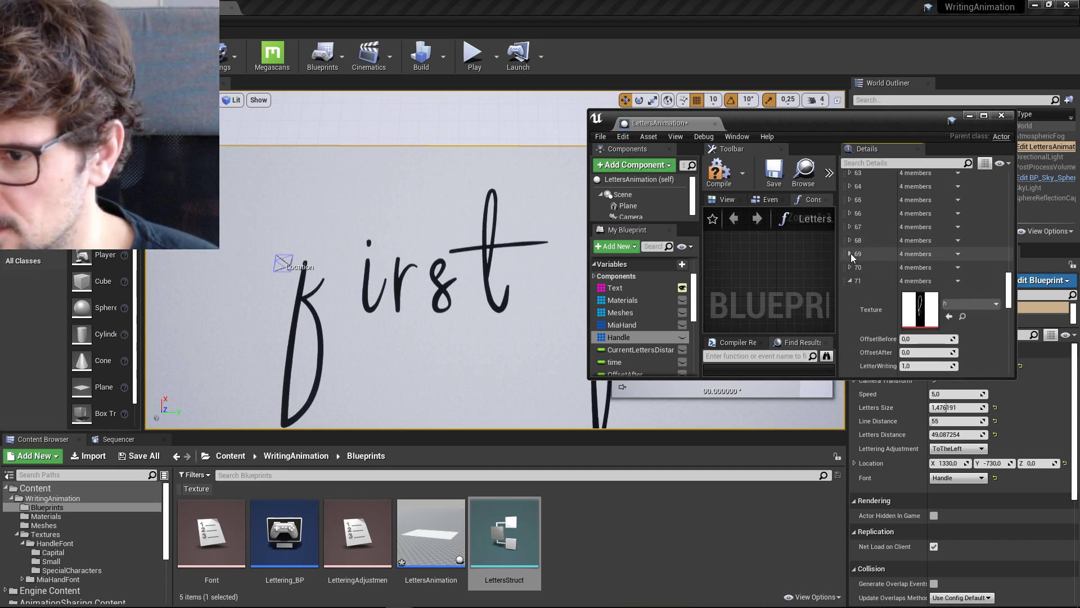
{"action": "left_click", "coordinate": [850, 254]}
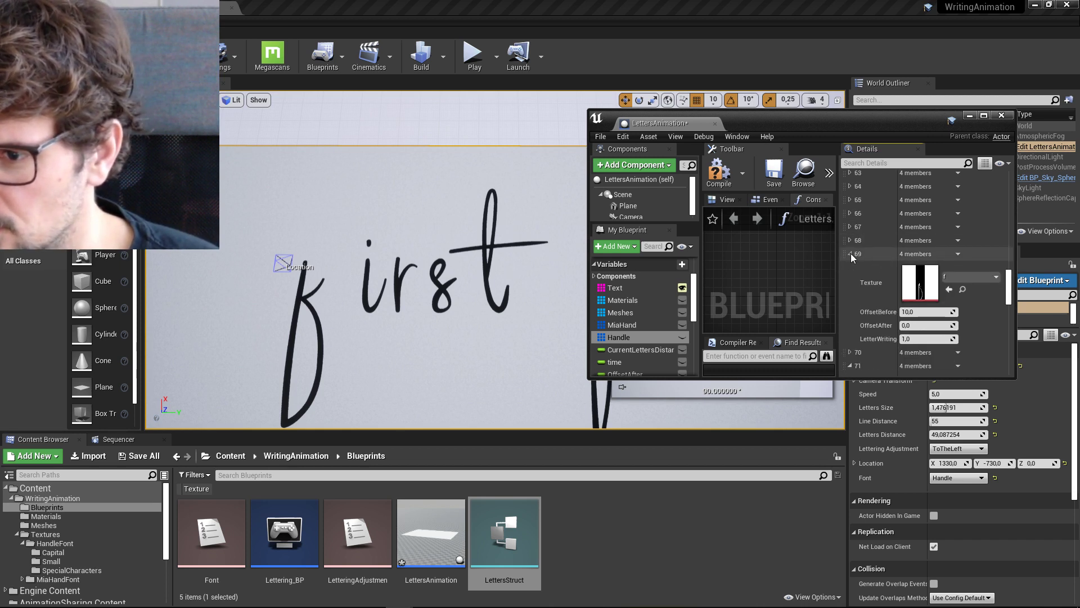
Step: Set entry 69's OffsetBefore to 10 after first trying 20
{"action": "left_click", "coordinate": [923, 312]}
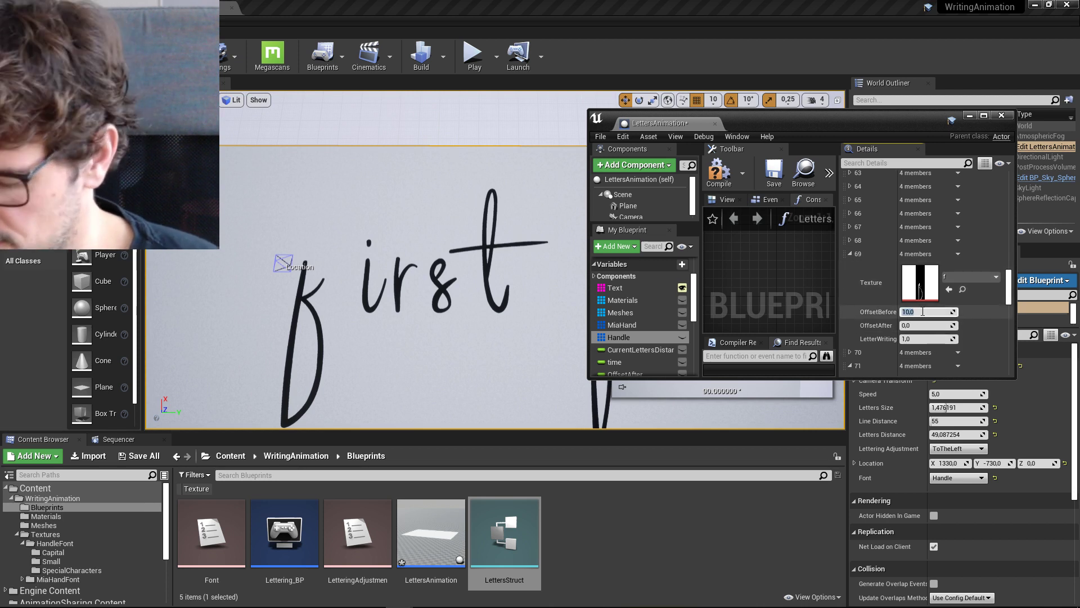
{"action": "type", "text": "20"}
{"action": "key", "text": "Return"}
{"action": "left_click", "coordinate": [950, 313]}
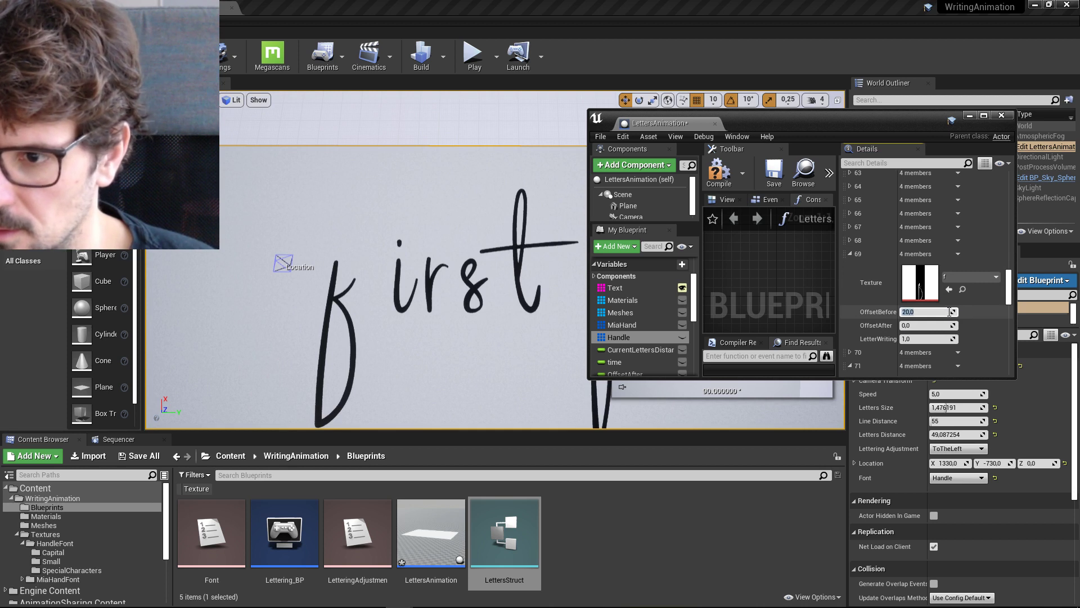
{"action": "key", "text": "Return"}
Step: Set entry 69's OffsetAfter to -8 after trying 10 and -10, and widen the name column
{"action": "left_click", "coordinate": [950, 324]}
{"action": "type", "text": "10"}
{"action": "key", "text": "Return"}
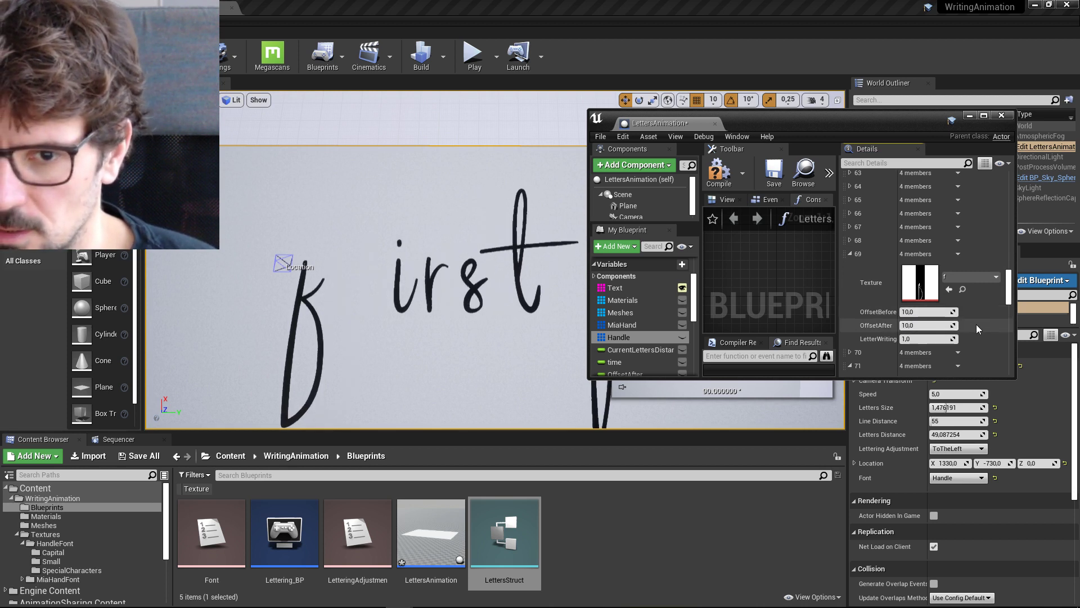
{"action": "left_click", "coordinate": [946, 325]}
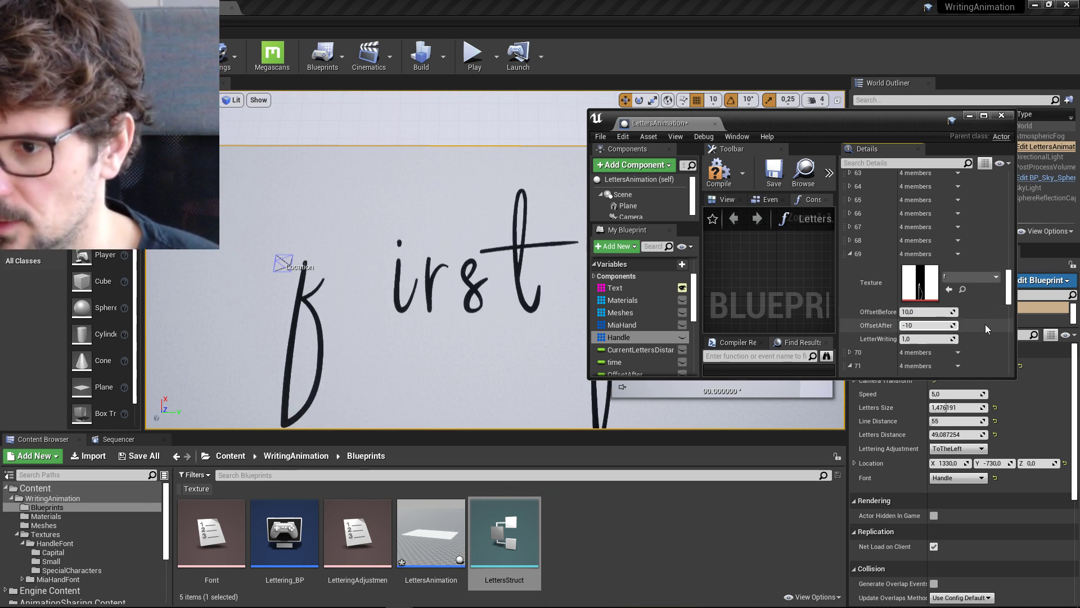
{"action": "type", "text": "-10"}
{"action": "key", "text": "Return"}
{"action": "left_click", "coordinate": [935, 325]}
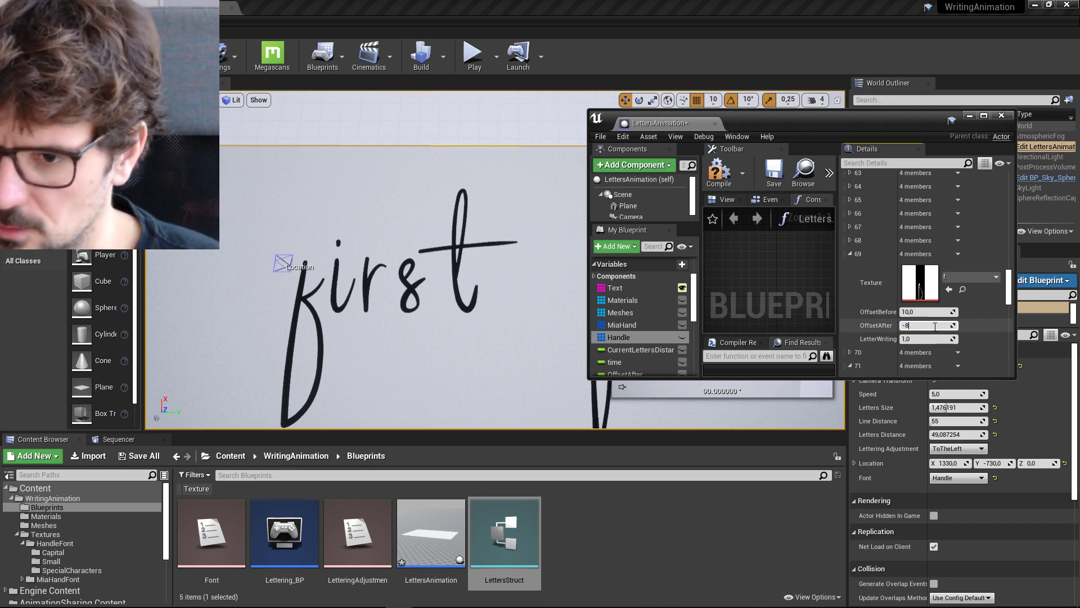
{"action": "type", "text": "-8"}
{"action": "key", "text": "Return"}
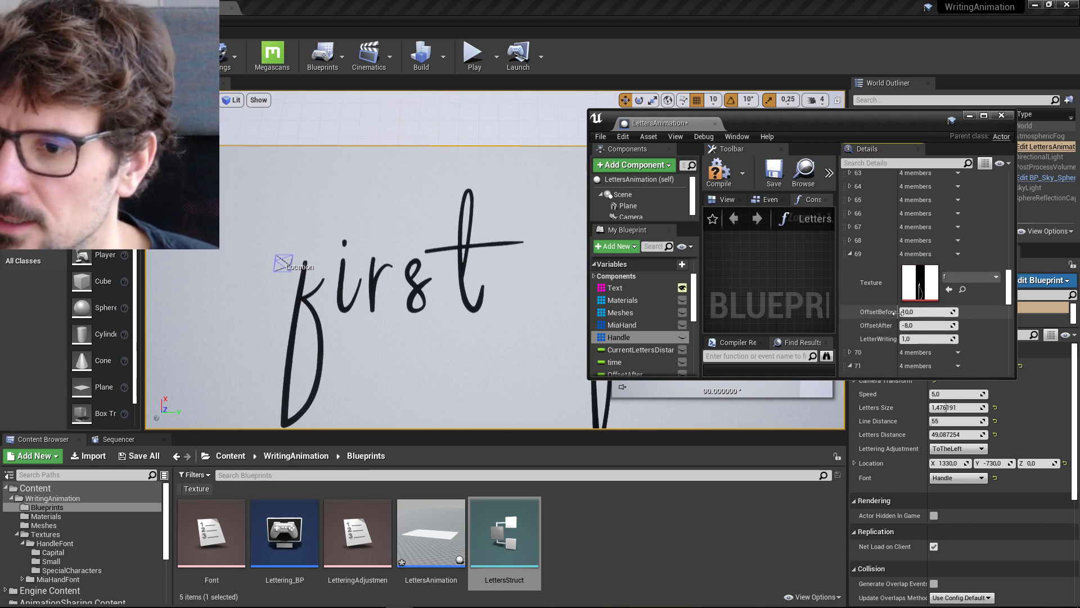
{"action": "left_click_drag", "start_coordinate": [898, 325], "coordinate": [925, 332]}
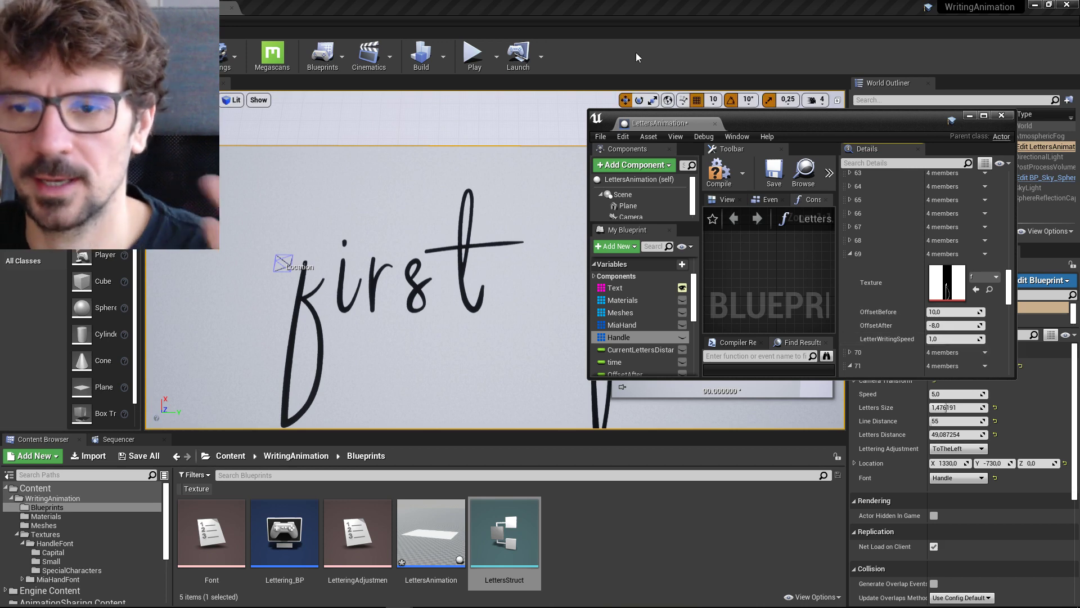
Step: Move the blueprint window aside and change Text element 0 to 'R first'
{"action": "left_click_drag", "start_coordinate": [840, 115], "coordinate": [633, 529]}
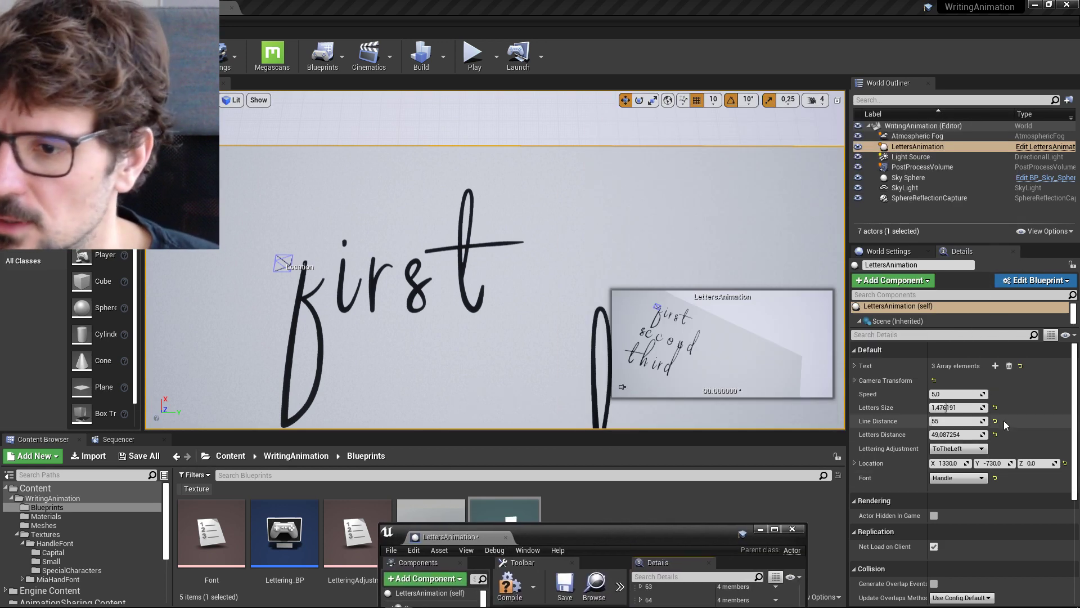
{"action": "left_click", "coordinate": [855, 366]}
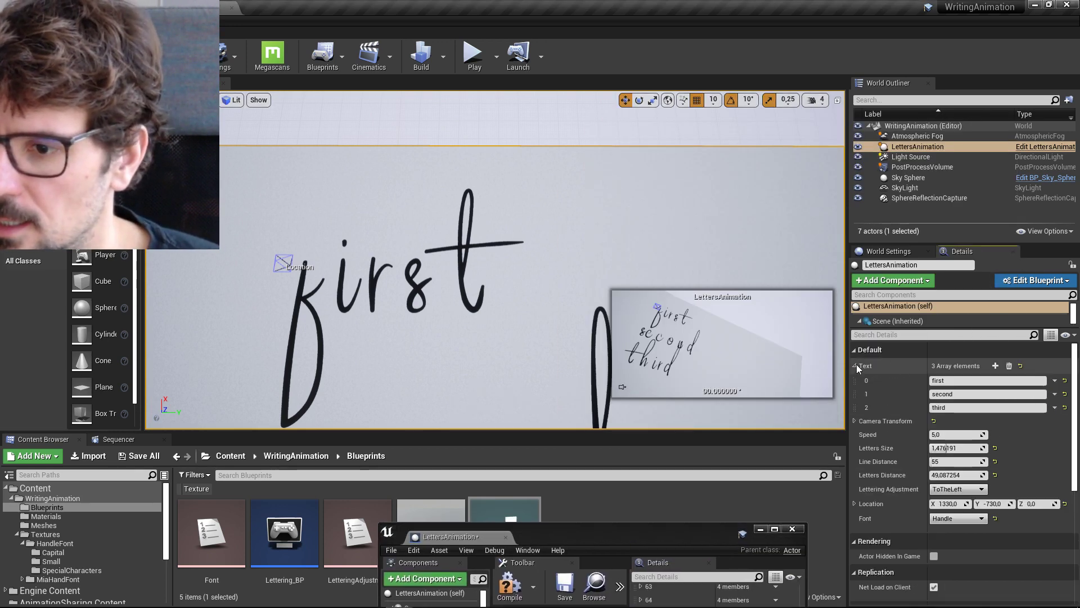
{"action": "left_click", "coordinate": [962, 381]}
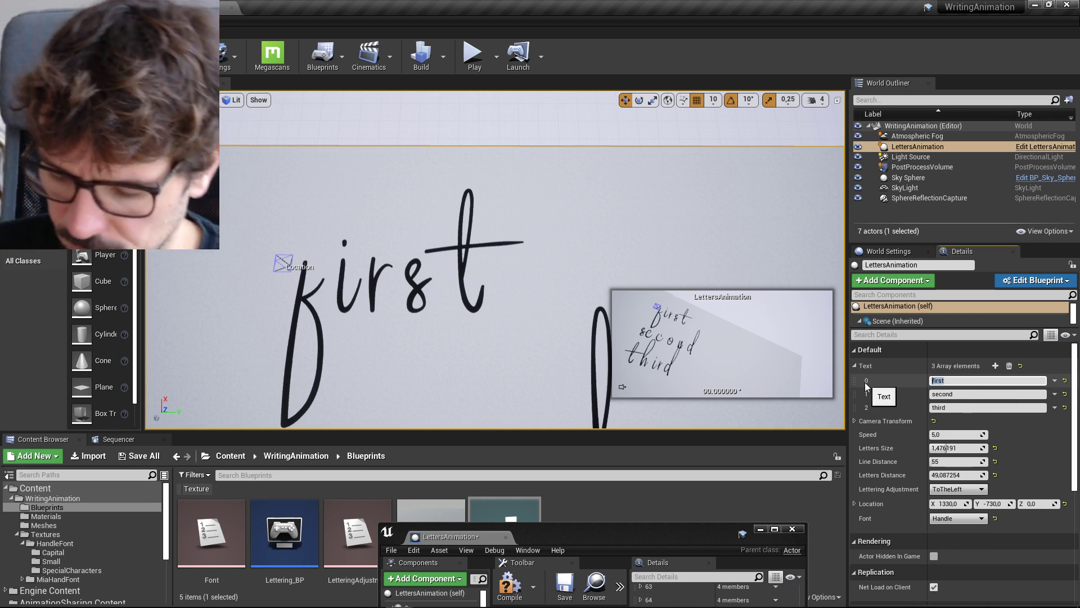
{"action": "key", "text": "Home"}
{"action": "type", "text": "R"}
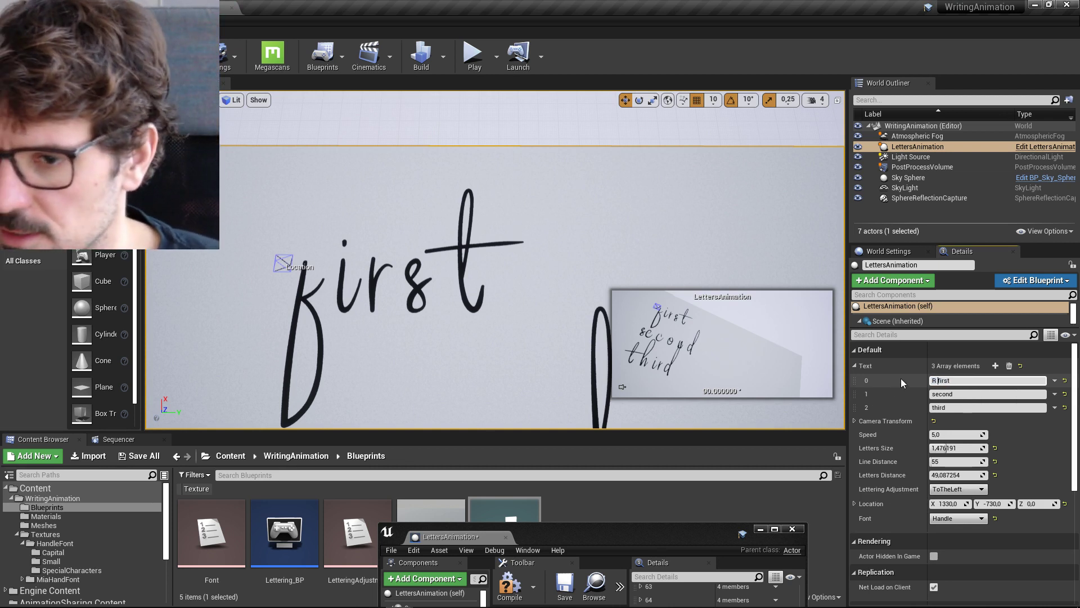
{"action": "key", "text": "Return"}
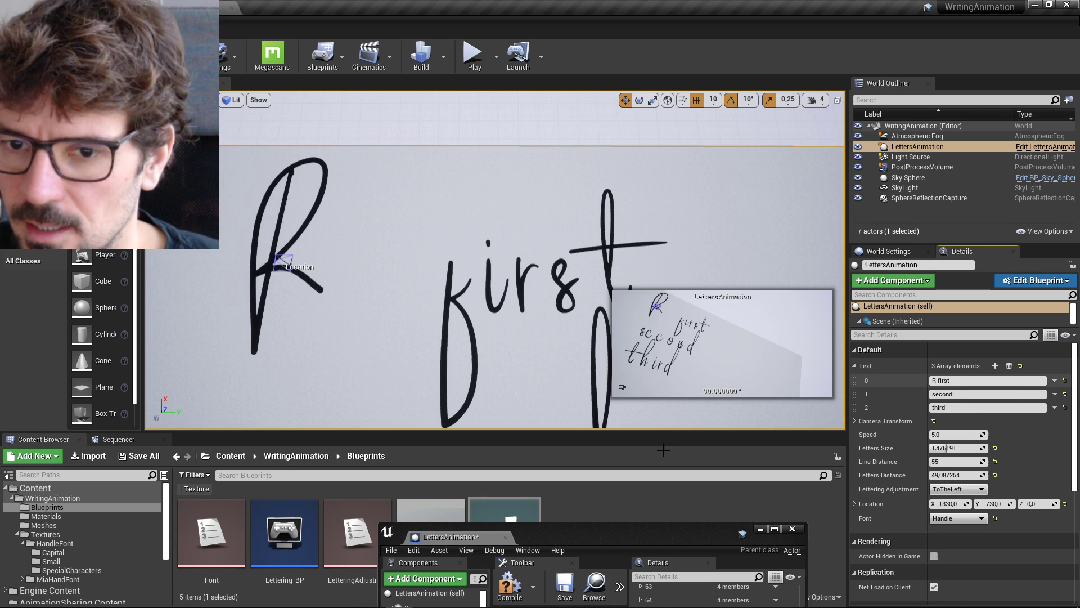
Step: Run and stop a Play preview of the 'R first' line, repositioning the blueprint window
{"action": "left_click_drag", "start_coordinate": [563, 529], "coordinate": [681, 472]}
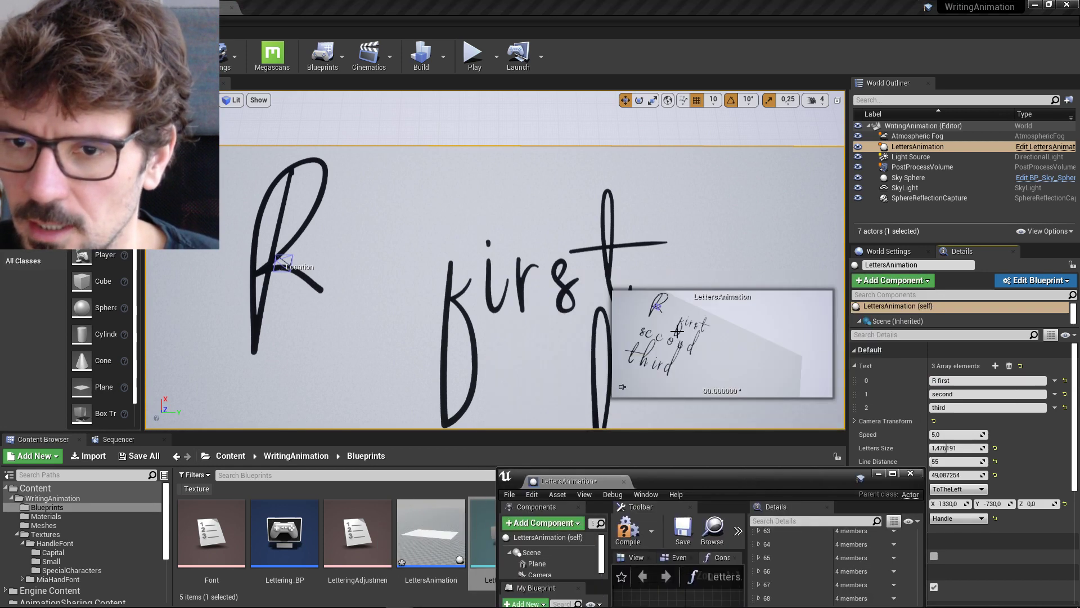
{"action": "left_click", "coordinate": [474, 67]}
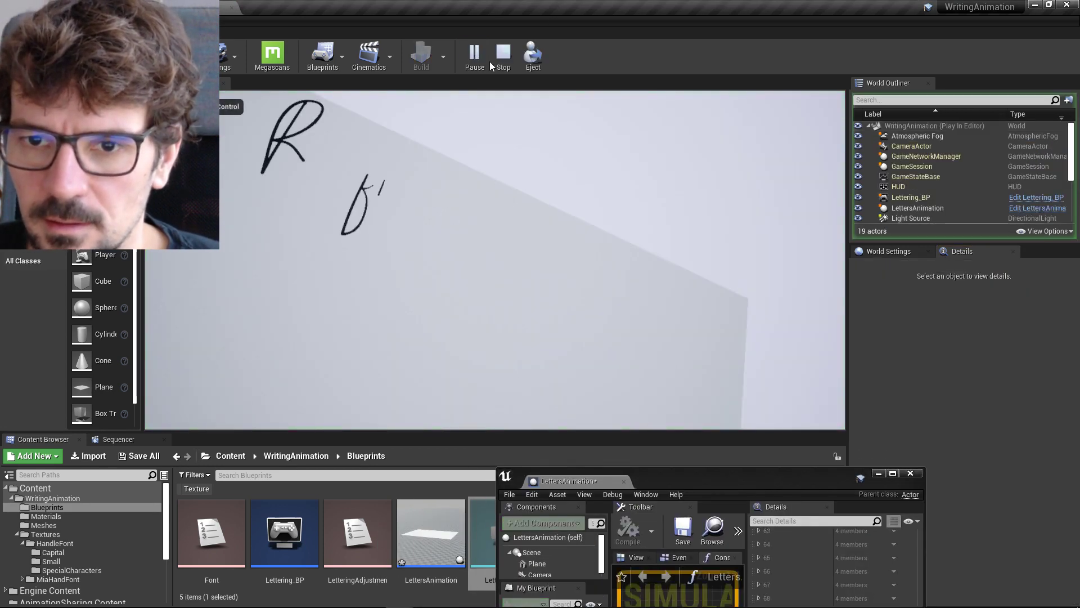
{"action": "left_click", "coordinate": [503, 56]}
{"action": "left_click_drag", "start_coordinate": [709, 477], "coordinate": [711, 181]}
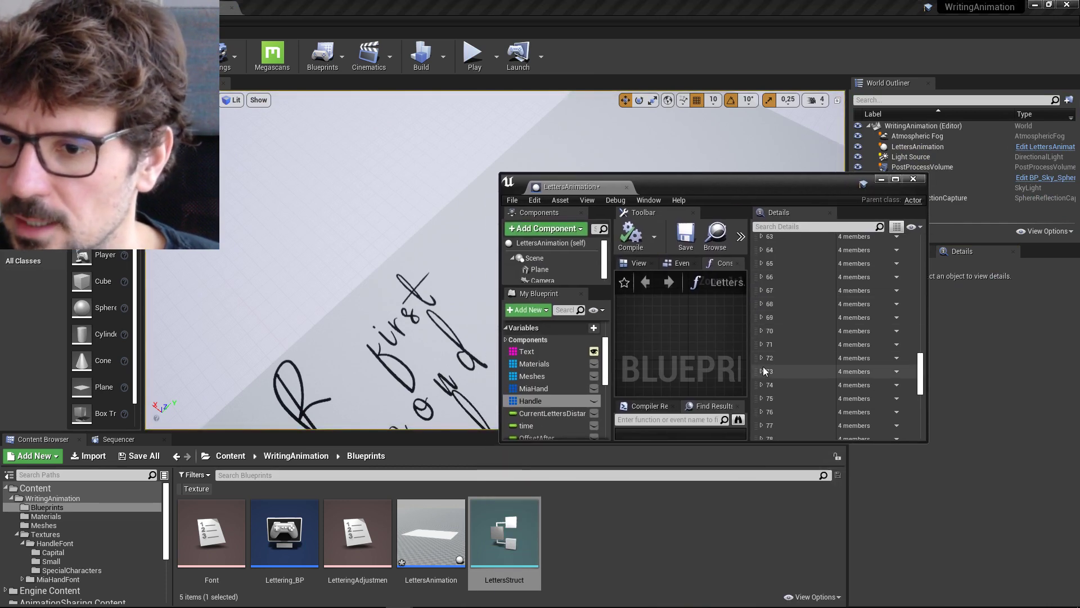
Step: Browse the Handle entries, expanding entry 93 to see its letter texture
{"action": "scroll", "coordinate": [763, 373], "scroll_direction": "down", "scroll_amount": 5}
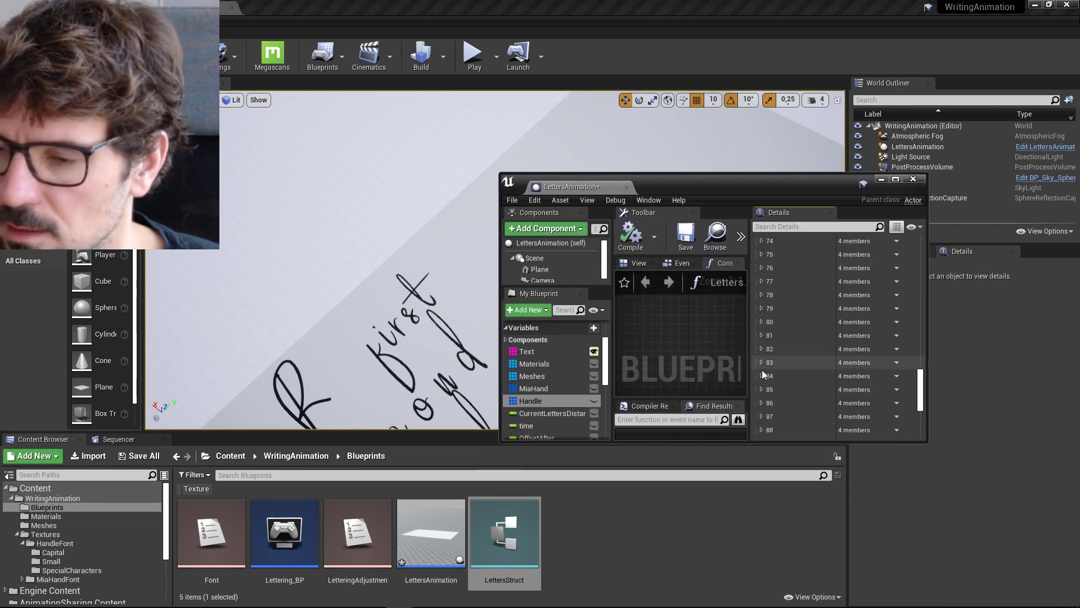
{"action": "scroll", "coordinate": [763, 375], "scroll_direction": "down", "scroll_amount": 4}
{"action": "left_click", "coordinate": [761, 372]}
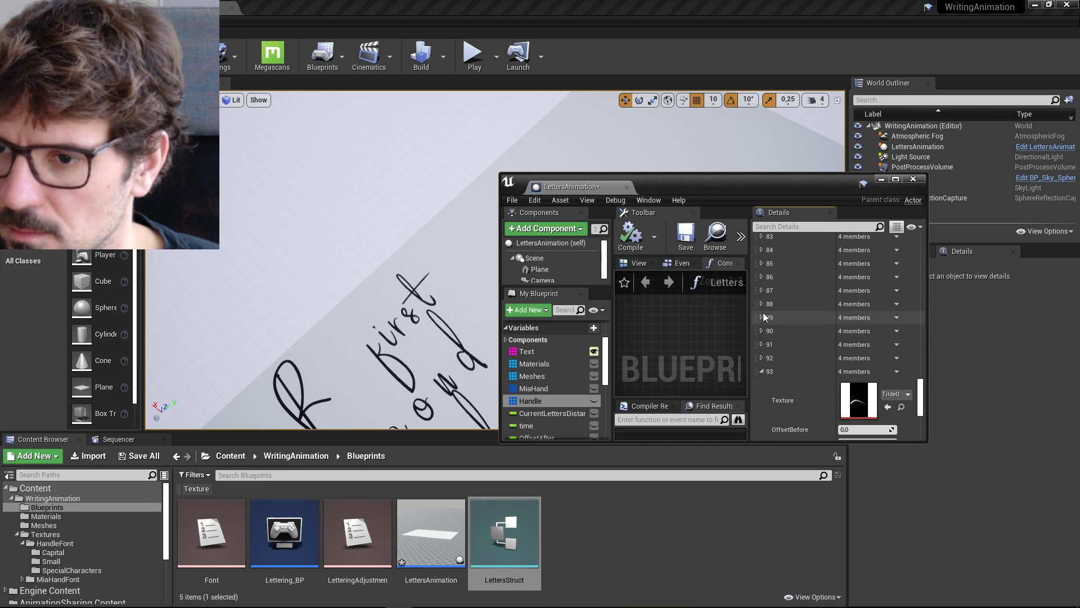
{"action": "scroll", "coordinate": [764, 313], "scroll_direction": "up", "scroll_amount": 10}
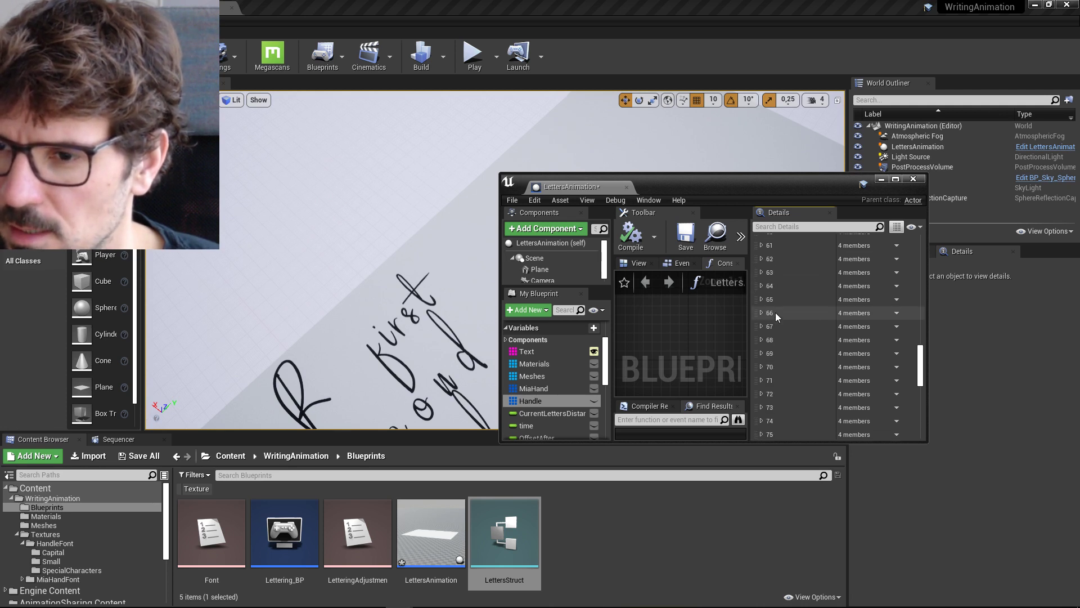
{"action": "scroll", "coordinate": [776, 312], "scroll_direction": "up", "scroll_amount": 9}
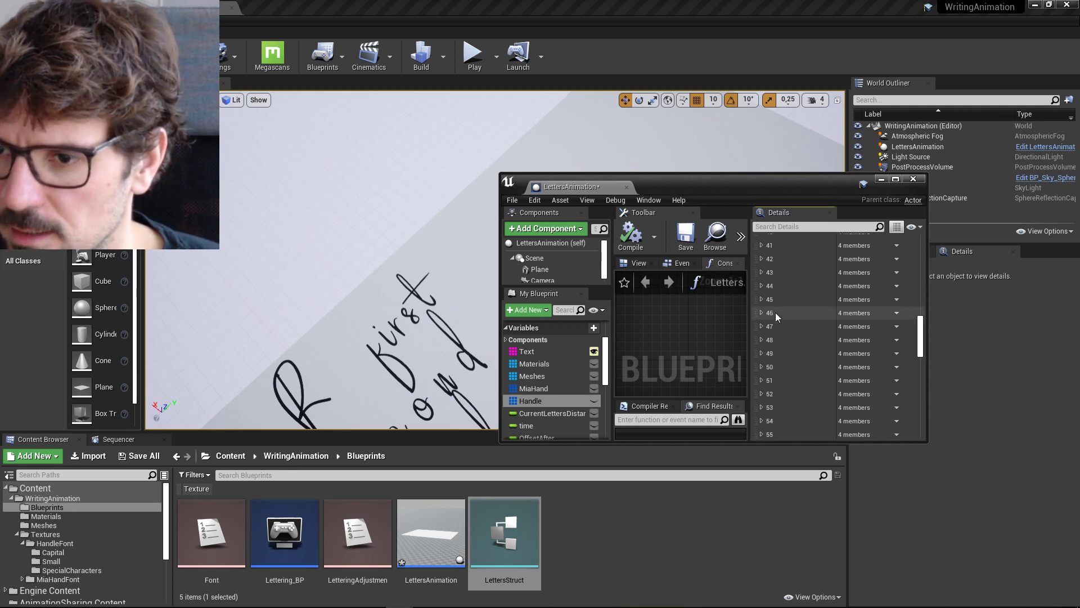
Step: Set entry 49's LetterWritingSpeed to 0.3, recompile, and minimize the blueprint window
{"action": "left_click", "coordinate": [762, 353]}
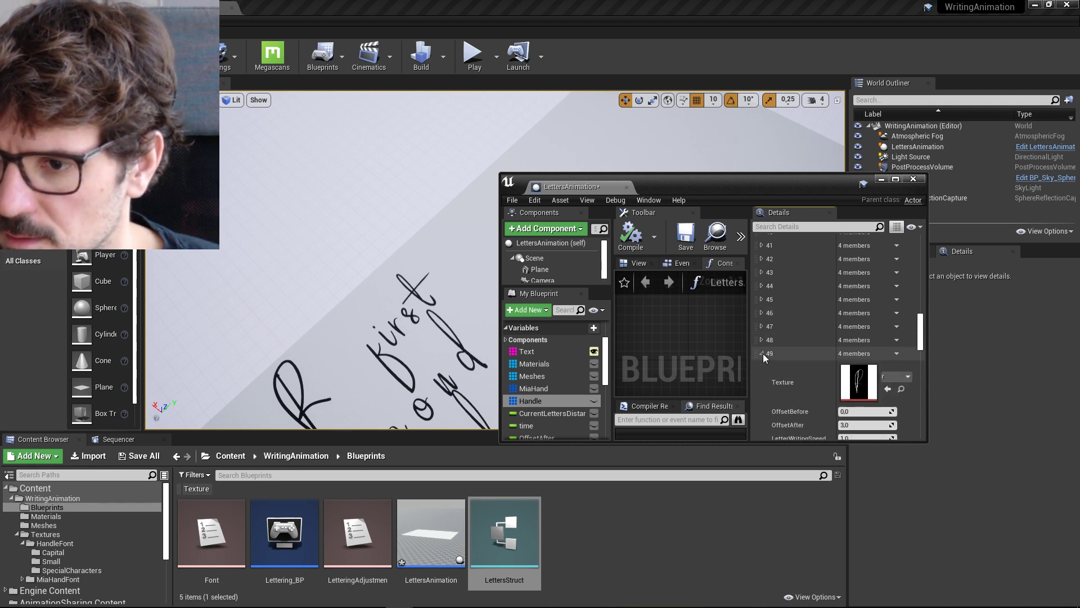
{"action": "scroll", "coordinate": [817, 341], "scroll_direction": "down", "scroll_amount": 1}
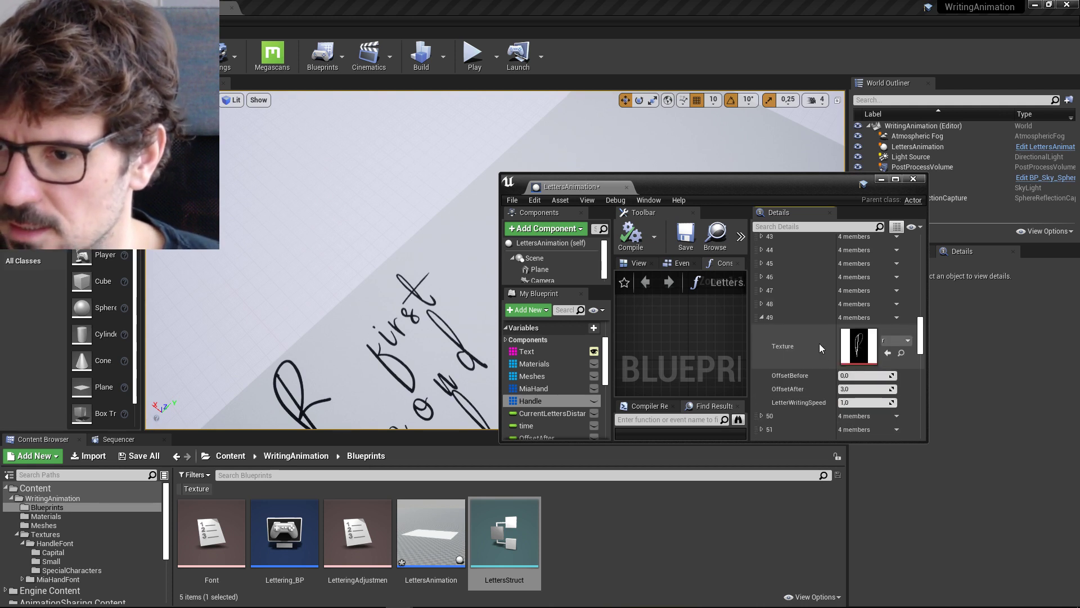
{"action": "left_click", "coordinate": [865, 402]}
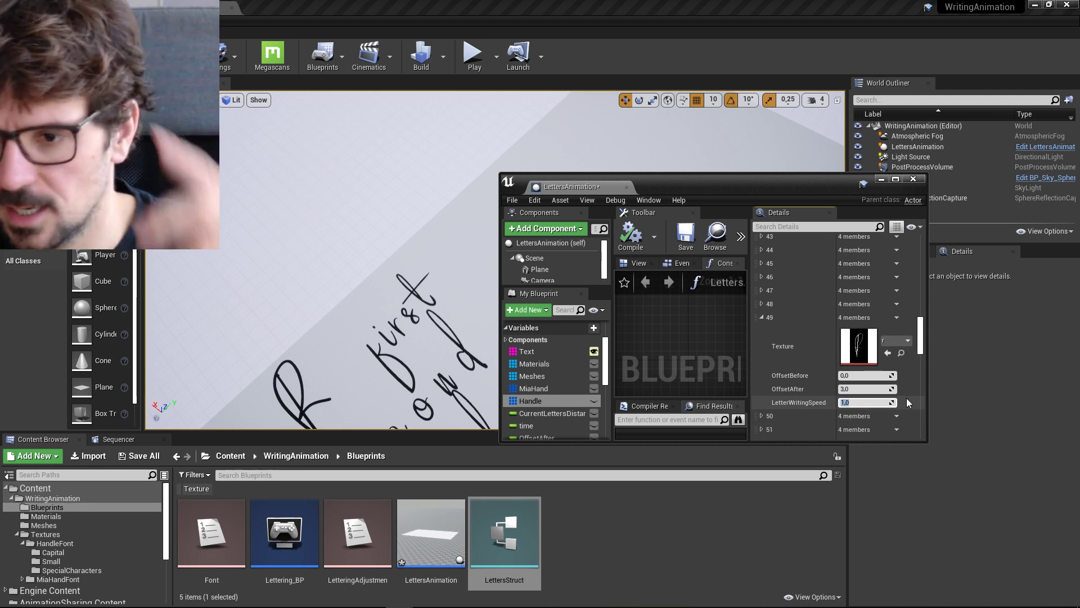
{"action": "type", "text": "0"}
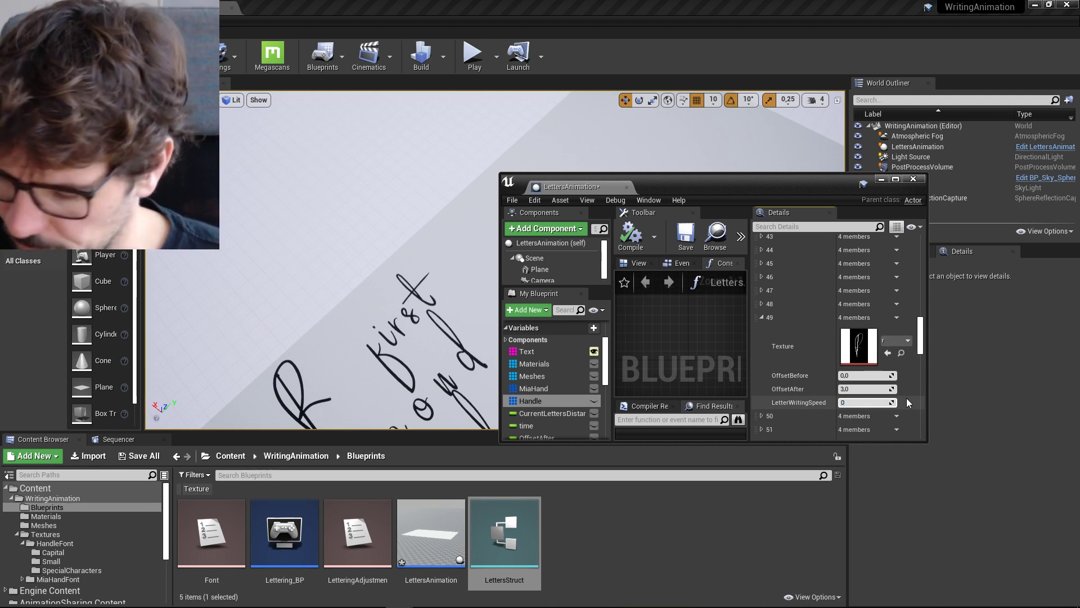
{"action": "type", "text": "."}
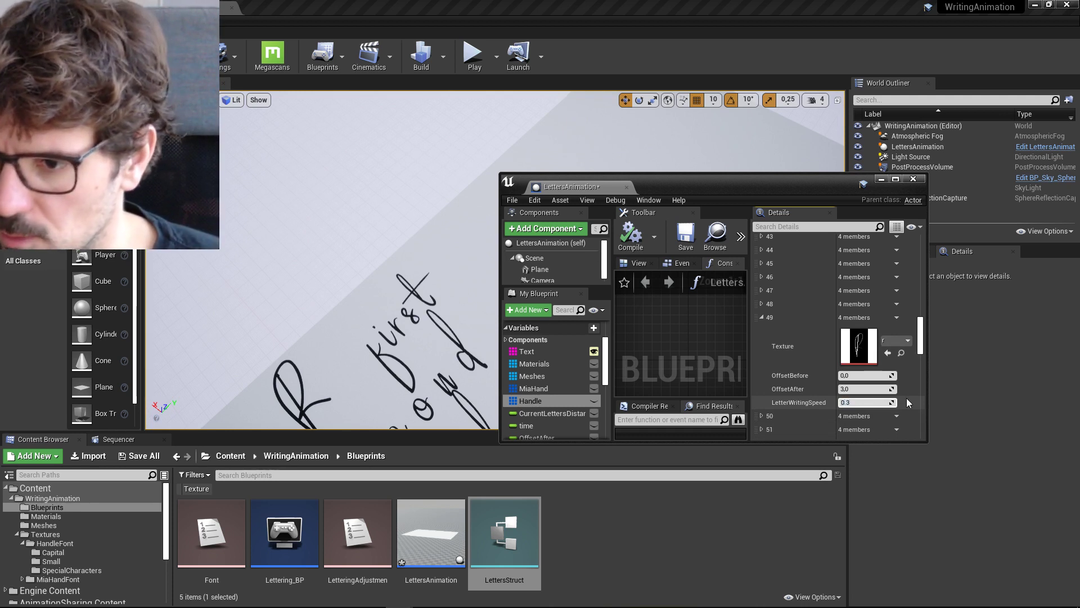
{"action": "type", "text": "3"}
{"action": "left_click", "coordinate": [556, 32]}
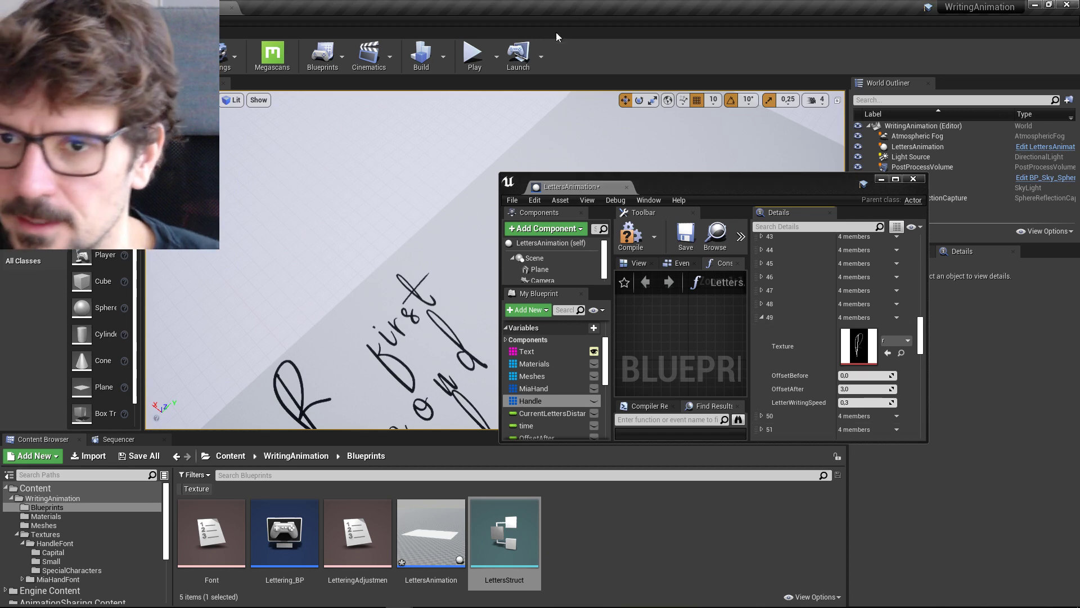
{"action": "left_click", "coordinate": [631, 233]}
{"action": "left_click", "coordinate": [520, 28]}
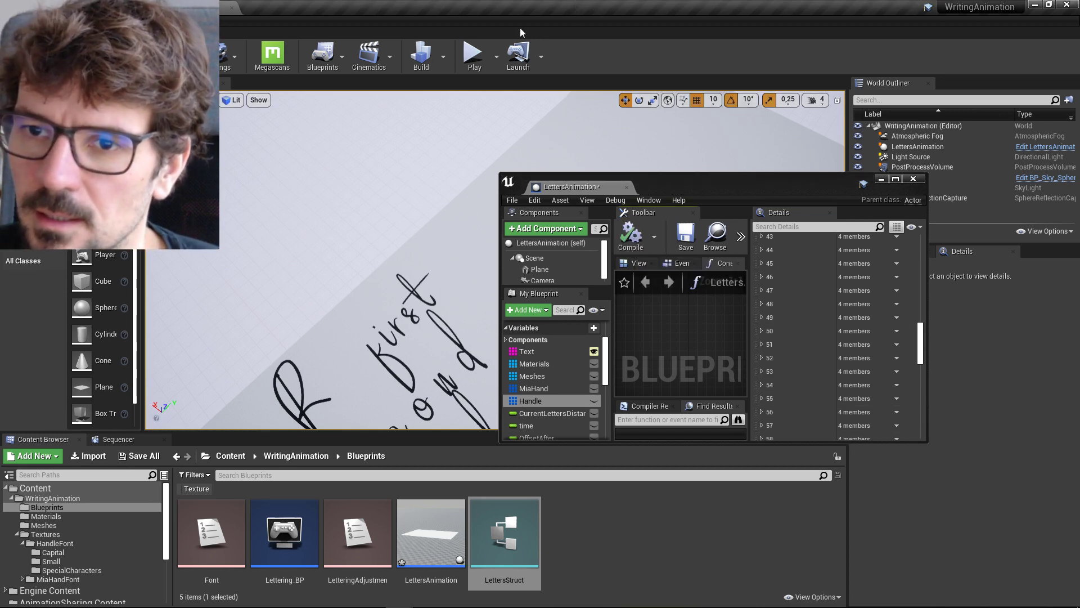
{"action": "left_click", "coordinate": [881, 179]}
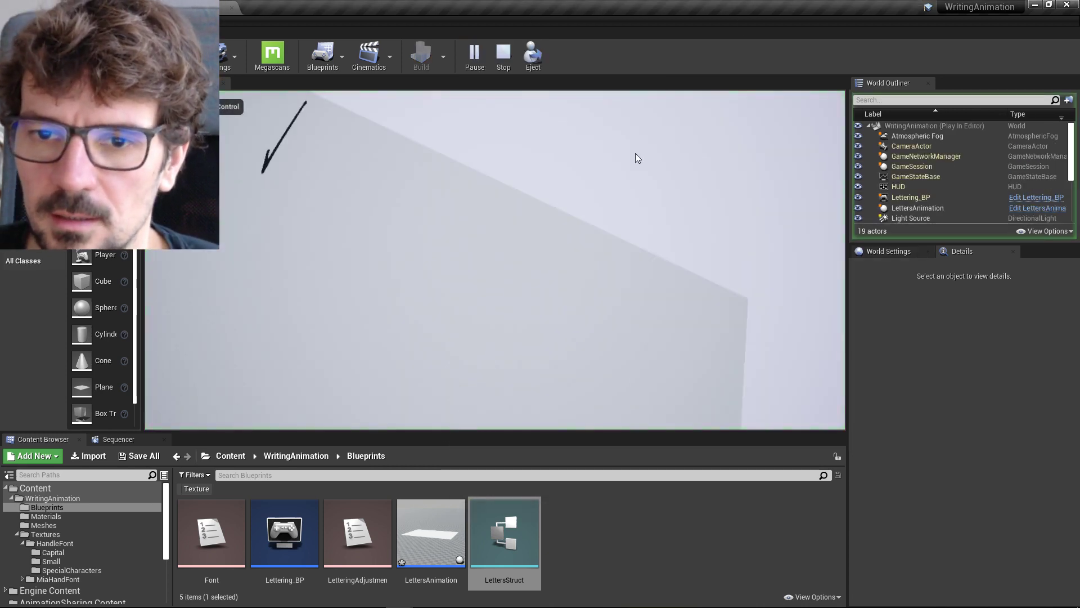
Step: Stop play, open Textures and select MiaHandFont, then show Firefox's DaFont results maximized
{"action": "left_click", "coordinate": [504, 57]}
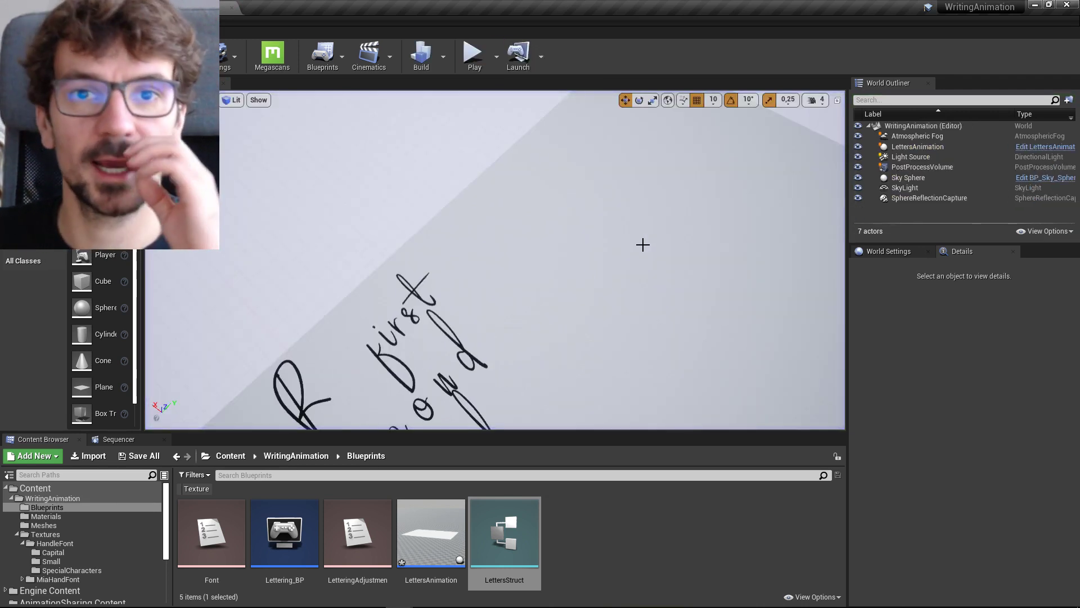
{"action": "left_click", "coordinate": [642, 521]}
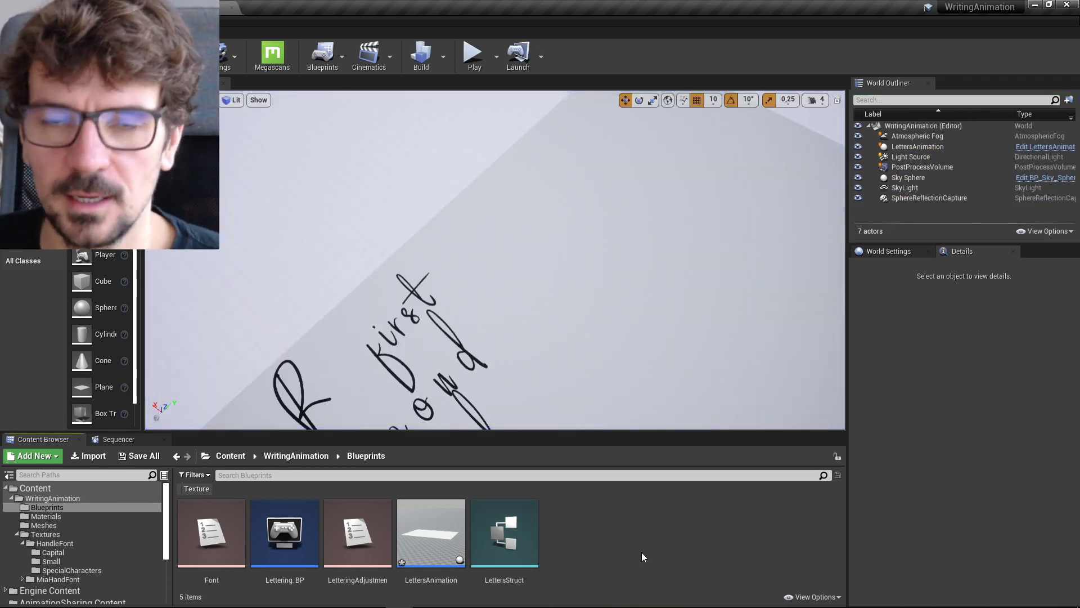
{"action": "left_click", "coordinate": [323, 448]}
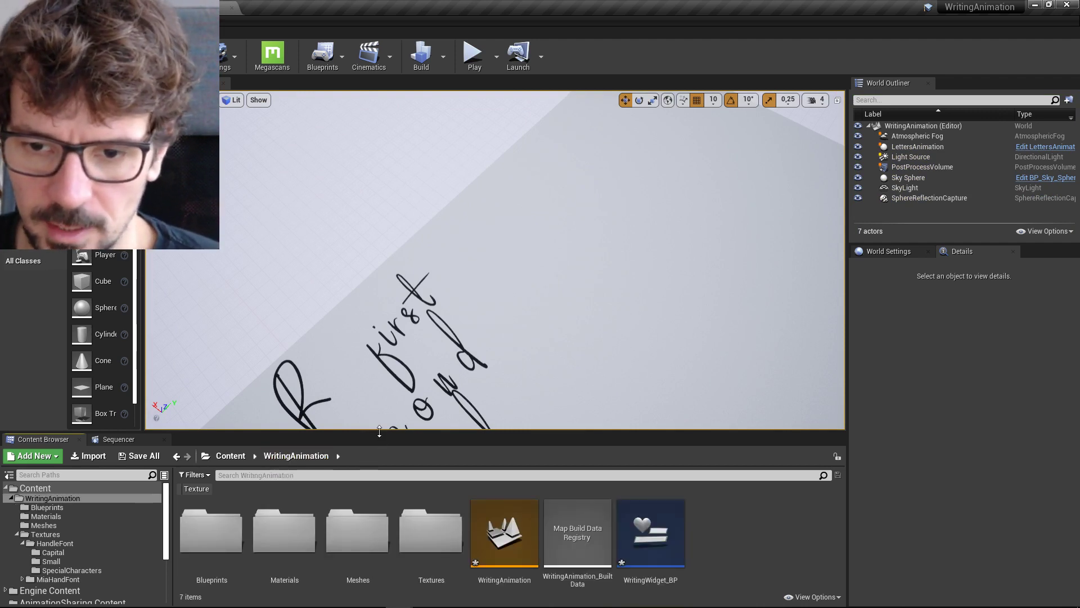
{"action": "left_click_drag", "start_coordinate": [380, 431], "coordinate": [387, 331]}
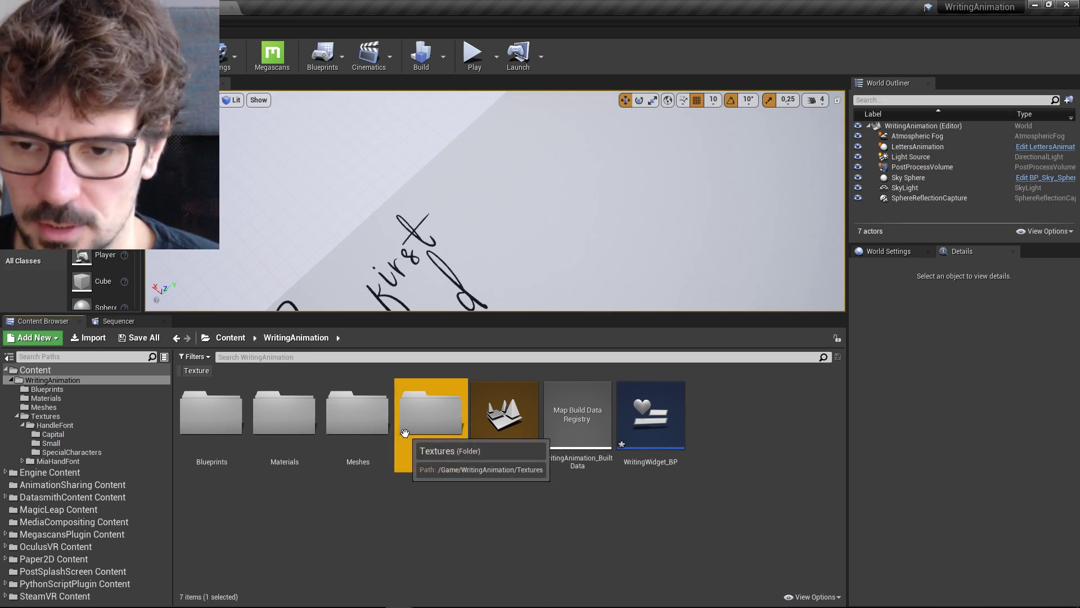
{"action": "double_click", "coordinate": [430, 416]}
{"action": "left_click", "coordinate": [286, 419]}
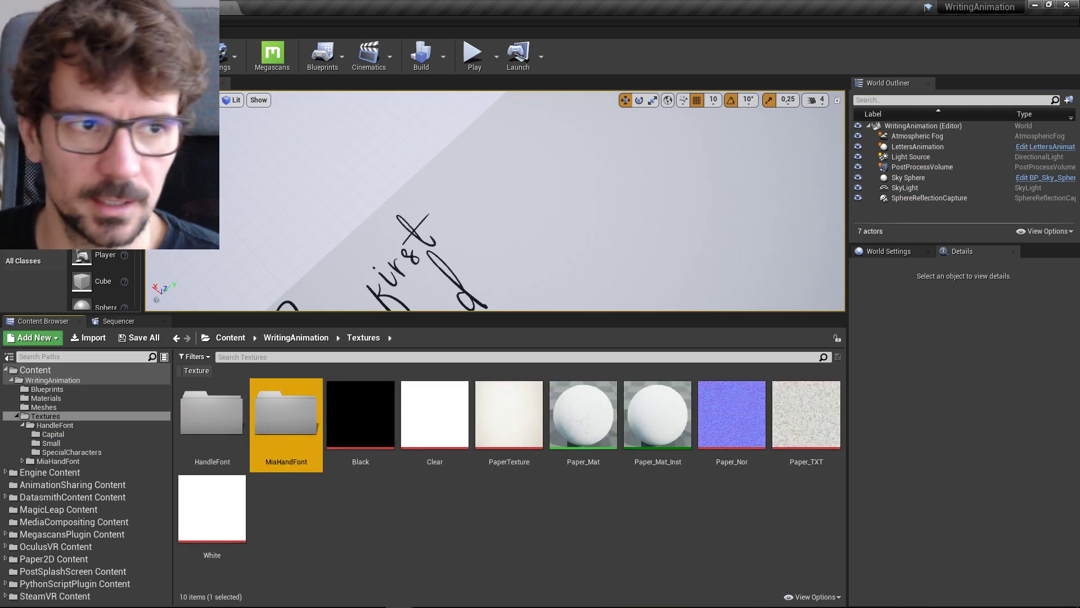
{"action": "key", "text": "alt+Tab"}
{"action": "left_click", "coordinate": [951, 77]}
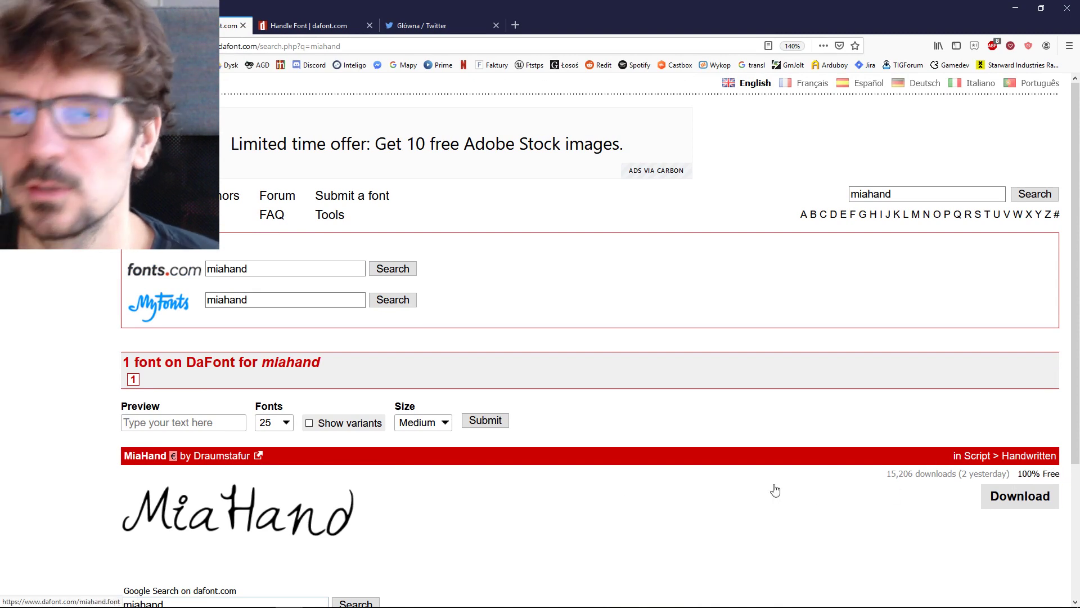
Step: View DaFont's Handle Font page and miahand results, then clear the folder selection in Unreal
{"action": "left_click", "coordinate": [318, 27]}
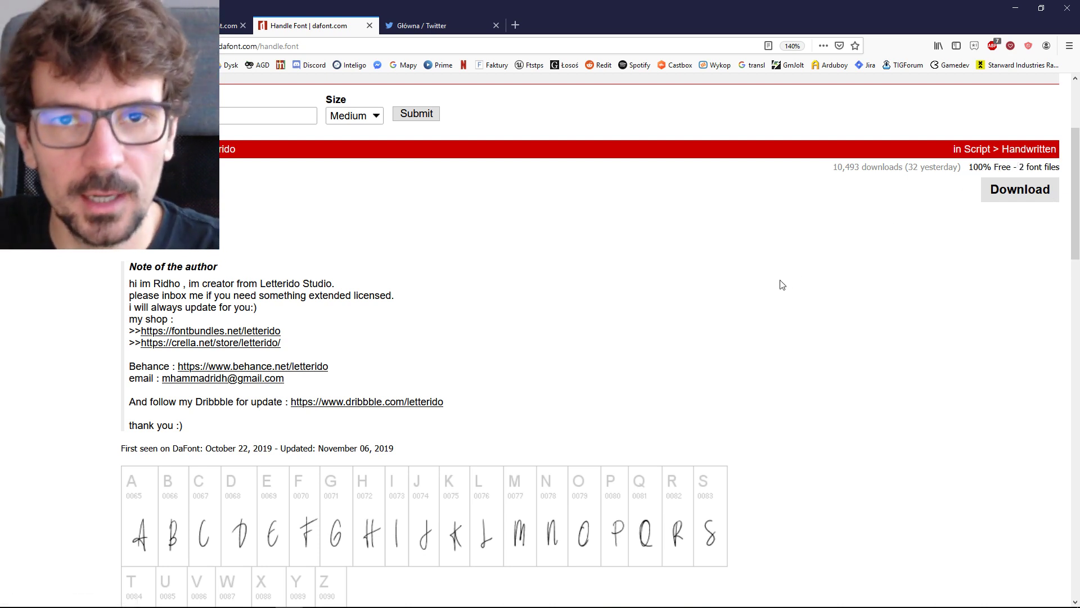
{"action": "left_click", "coordinate": [221, 18]}
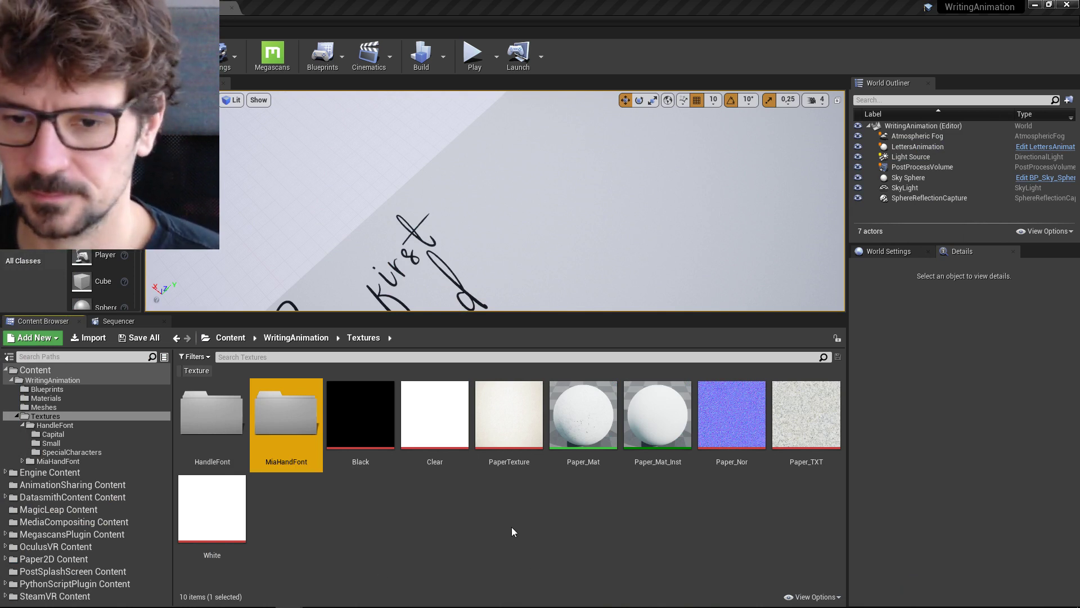
{"action": "left_click", "coordinate": [322, 571]}
Step: Open MiaHandFont > Capital, view textures A60 and B60, then return to WritingAnimation
{"action": "double_click", "coordinate": [288, 453]}
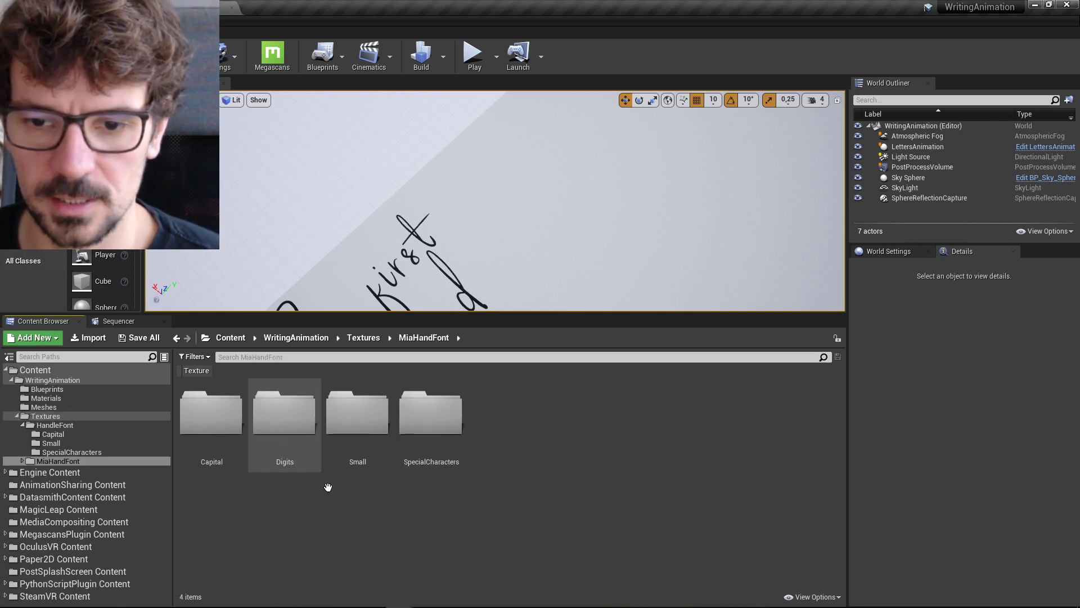
{"action": "double_click", "coordinate": [225, 433]}
{"action": "double_click", "coordinate": [212, 416]}
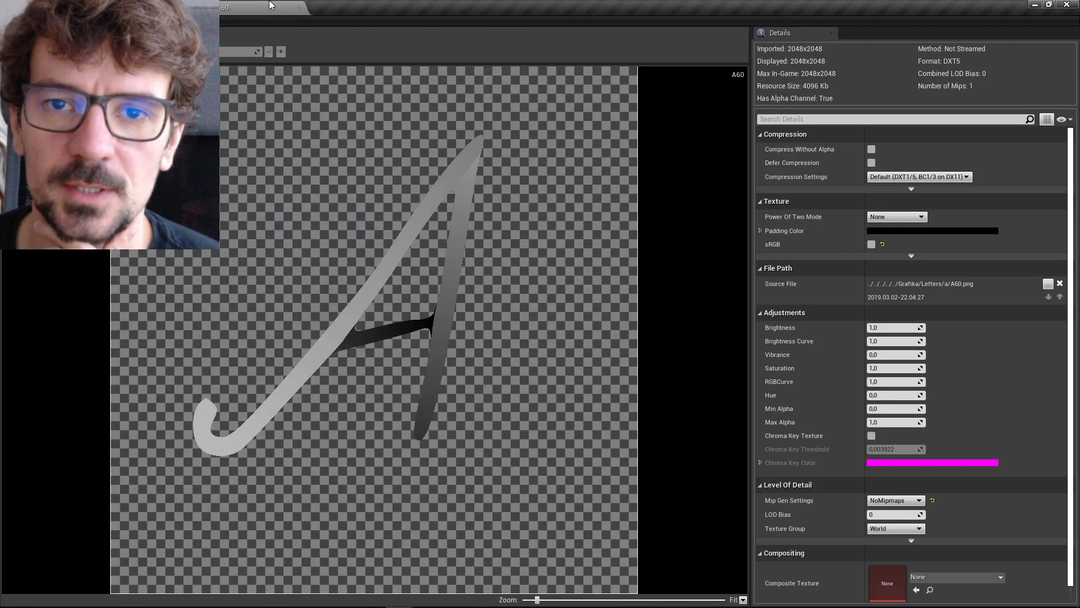
{"action": "left_click", "coordinate": [186, 7]}
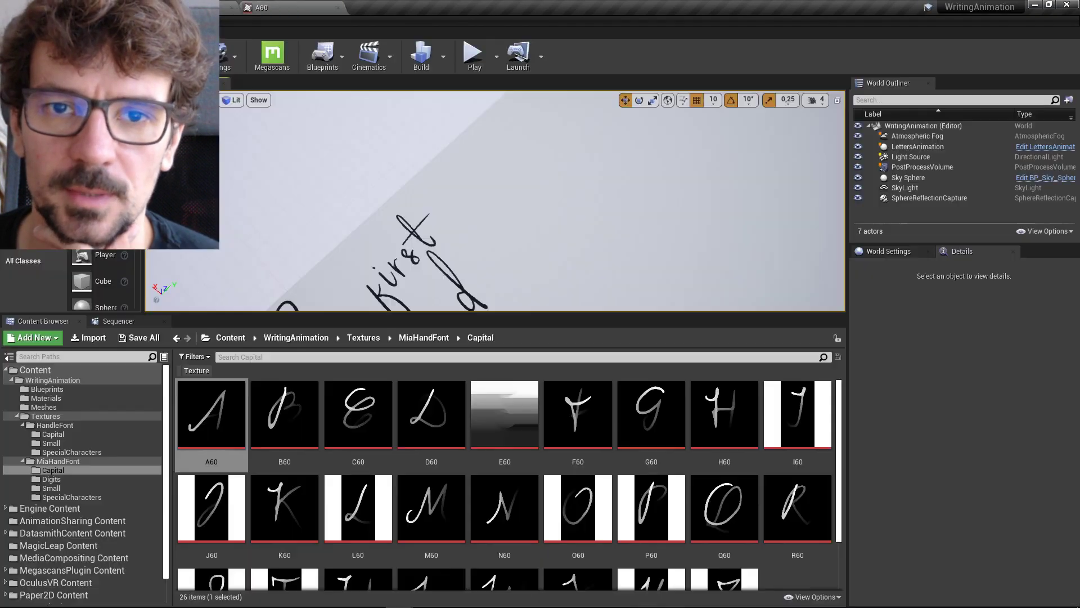
{"action": "double_click", "coordinate": [305, 430]}
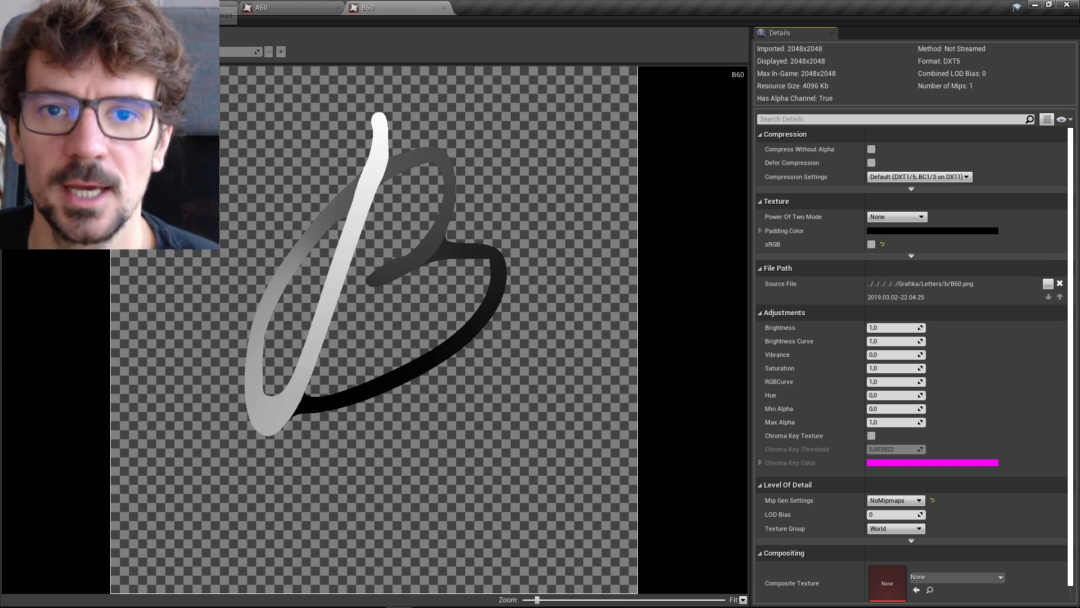
{"action": "left_click", "coordinate": [228, 15]}
{"action": "left_click", "coordinate": [169, 15]}
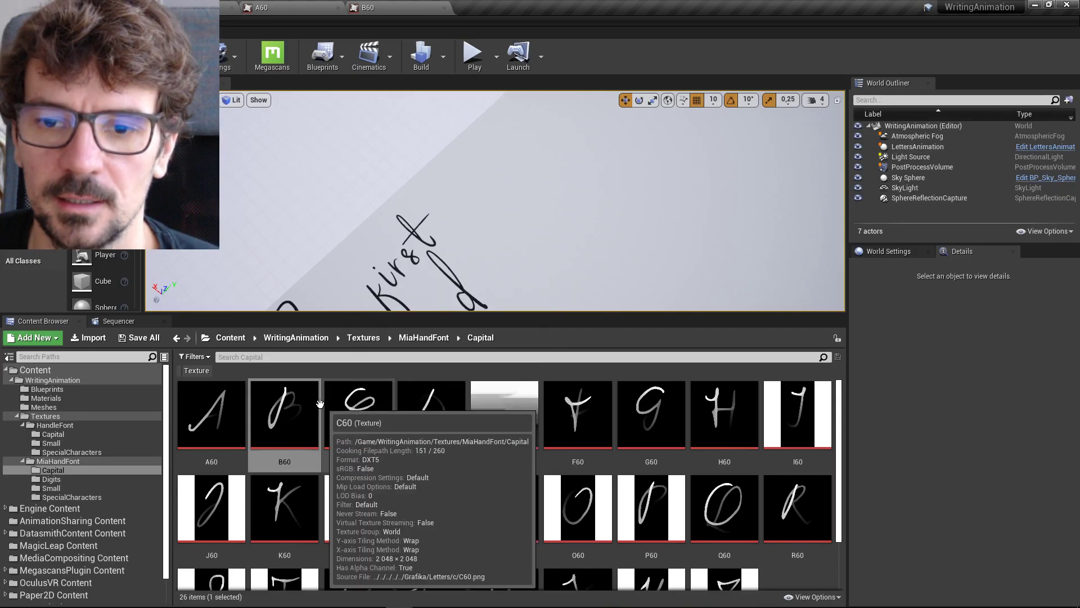
{"action": "left_click", "coordinate": [295, 337]}
Step: Open the Font asset from Blueprints, then open LettersAnimation maximized
{"action": "left_click", "coordinate": [200, 451]}
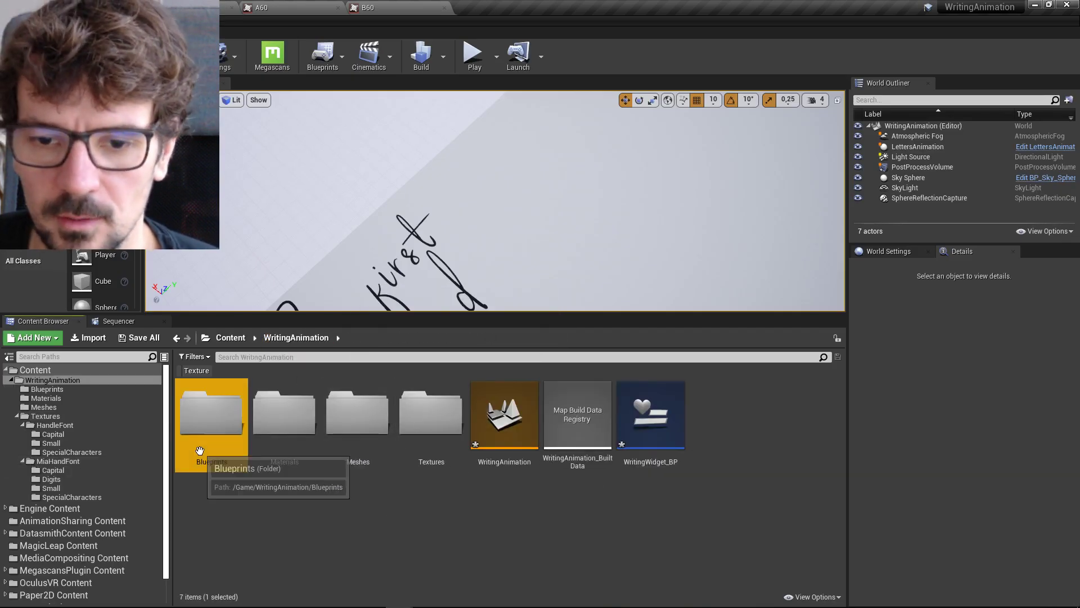
{"action": "double_click", "coordinate": [199, 450]}
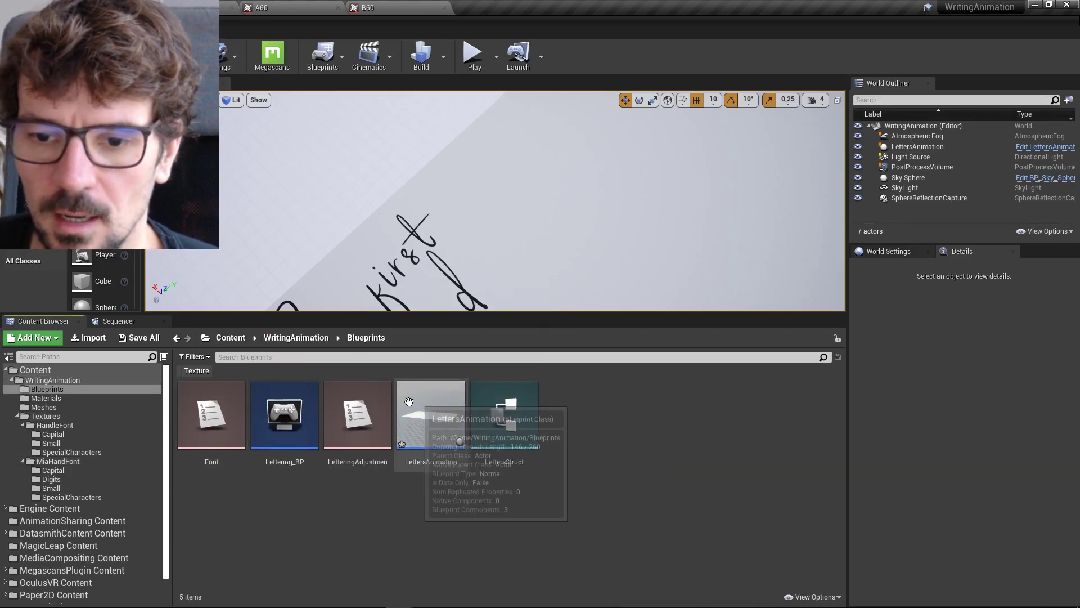
{"action": "double_click", "coordinate": [219, 419]}
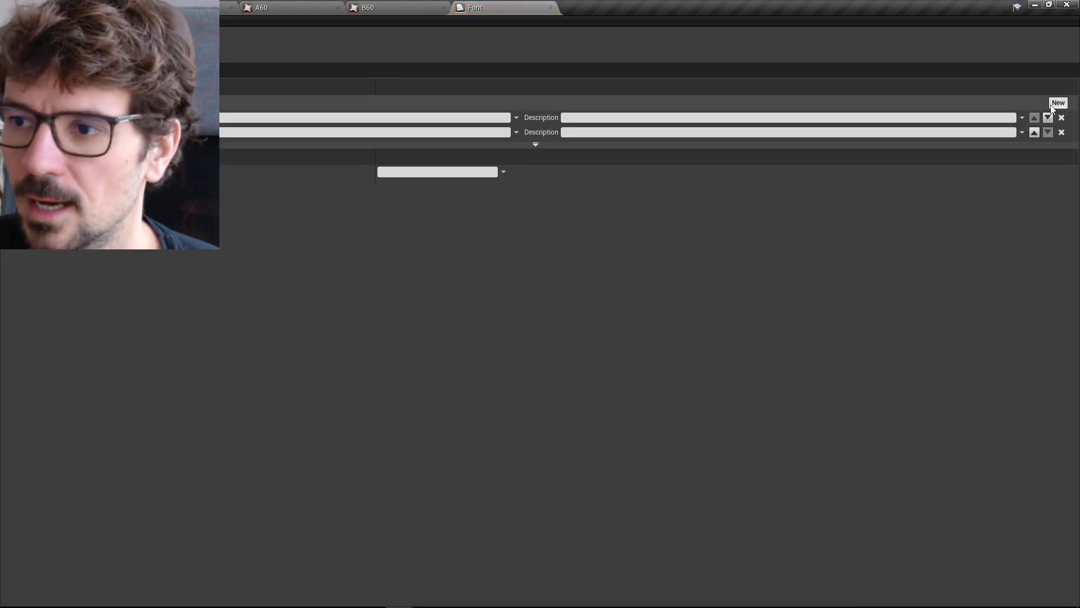
{"action": "left_click", "coordinate": [213, 7]}
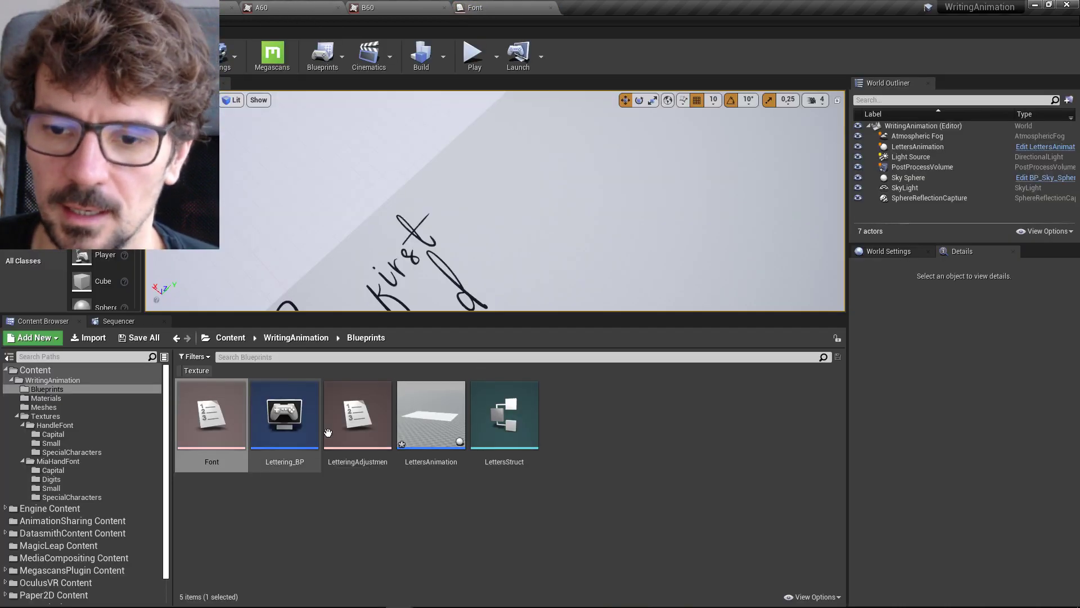
{"action": "double_click", "coordinate": [430, 417]}
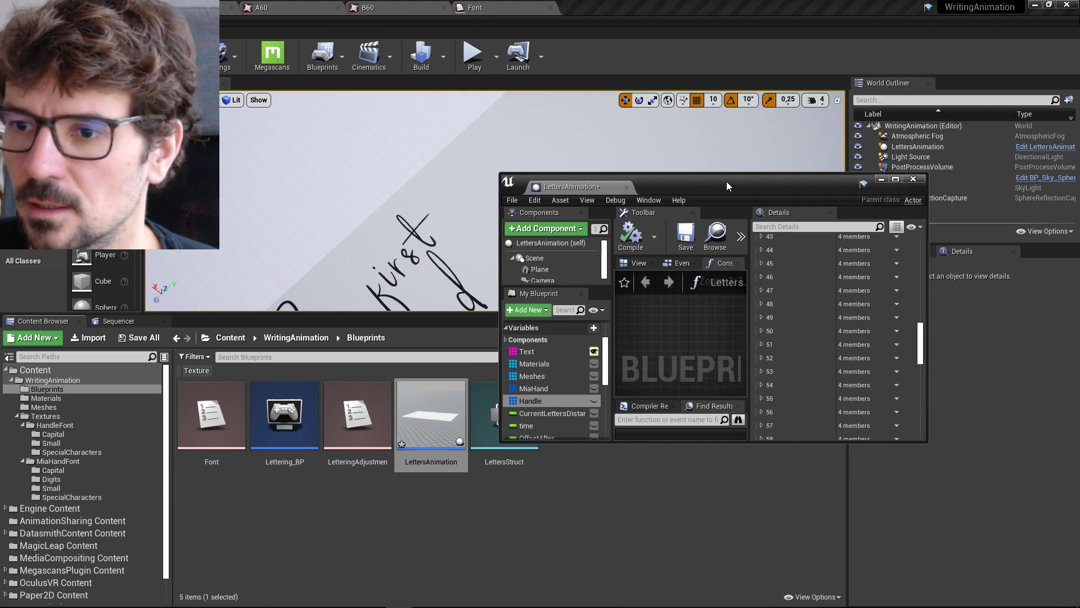
{"action": "left_click_drag", "start_coordinate": [727, 186], "coordinate": [732, 1]}
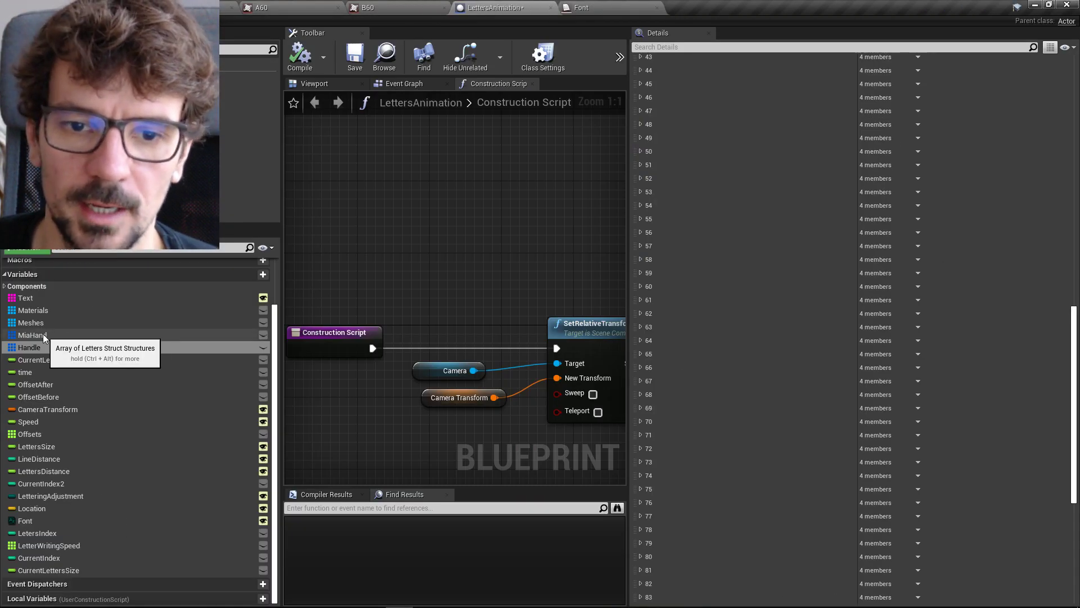
Step: Inspect MiaHand array elements 14 and 34 (C60 texture), then return to the WritingAnimation folder
{"action": "left_click", "coordinate": [44, 336]}
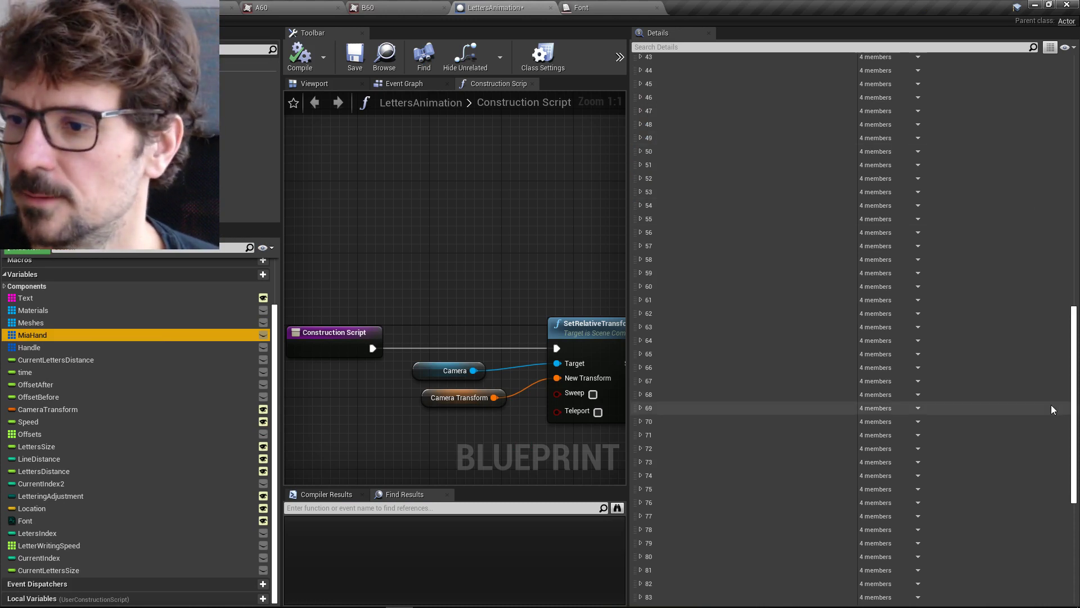
{"action": "left_click_drag", "start_coordinate": [1073, 417], "coordinate": [1033, 107]}
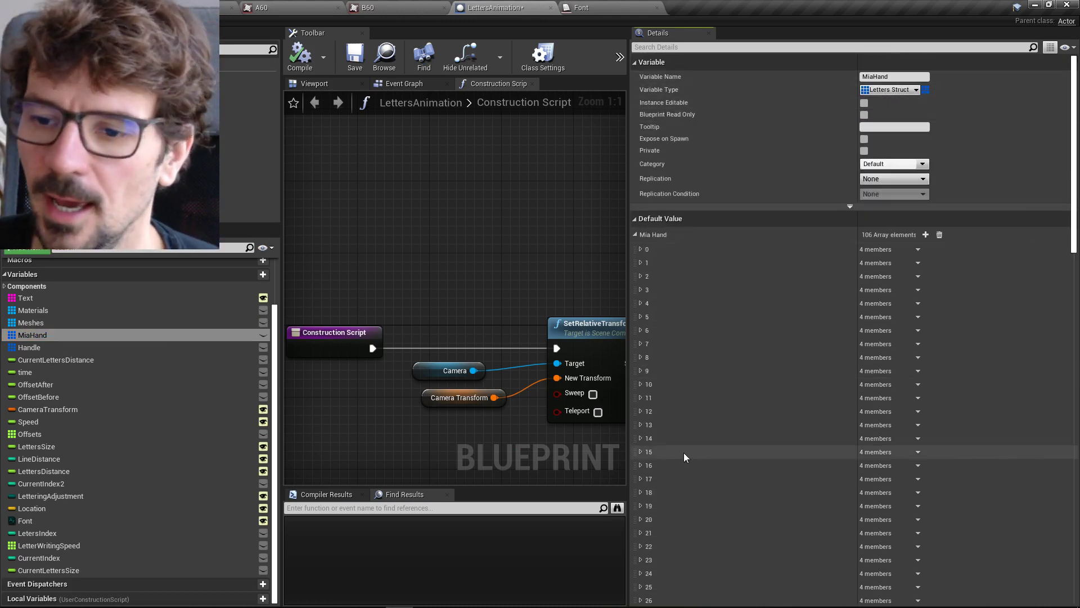
{"action": "left_click", "coordinate": [640, 438]}
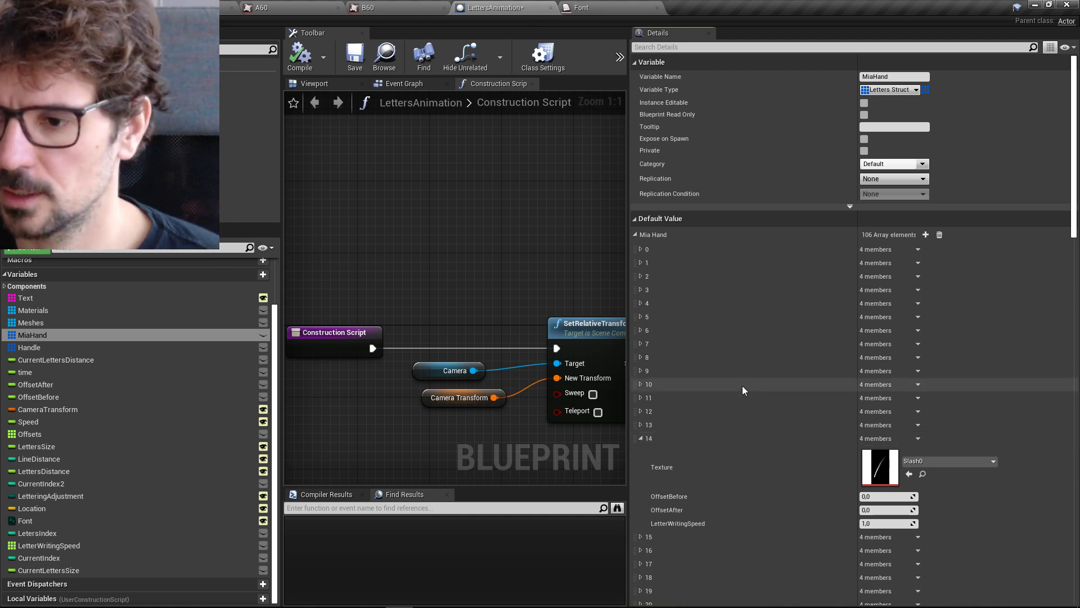
{"action": "scroll", "coordinate": [742, 386], "scroll_direction": "down", "scroll_amount": 2}
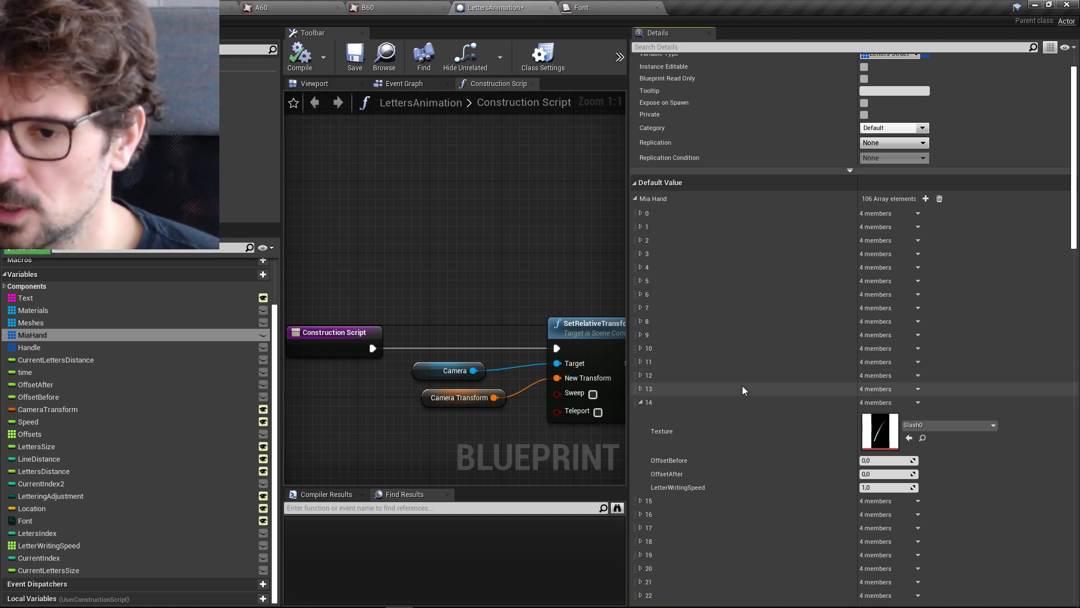
{"action": "scroll", "coordinate": [742, 386], "scroll_direction": "down", "scroll_amount": 1}
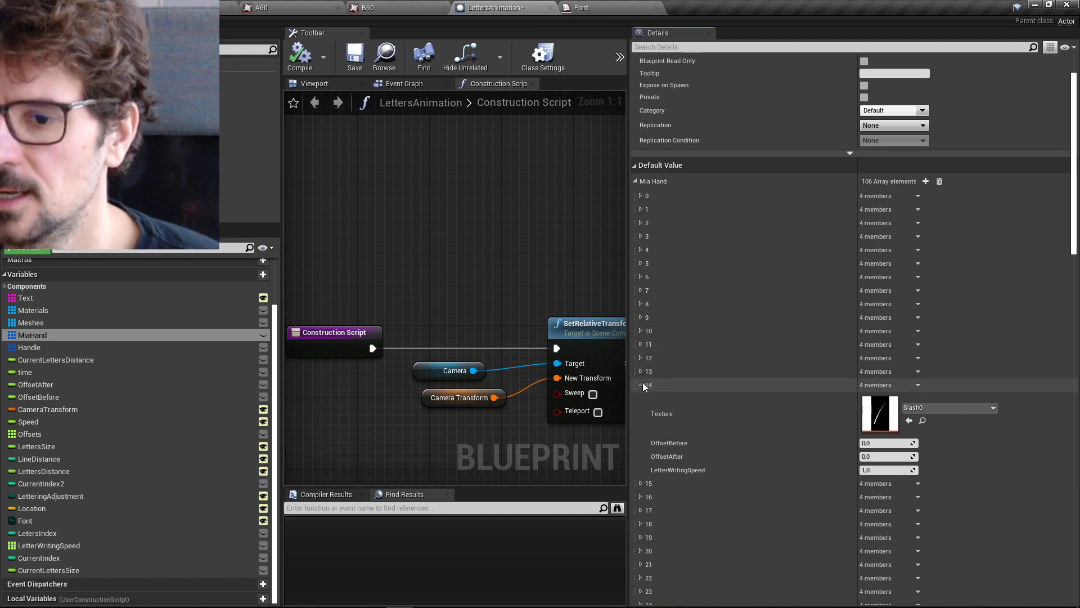
{"action": "left_click", "coordinate": [643, 384]}
{"action": "scroll", "coordinate": [769, 262], "scroll_direction": "down", "scroll_amount": 15}
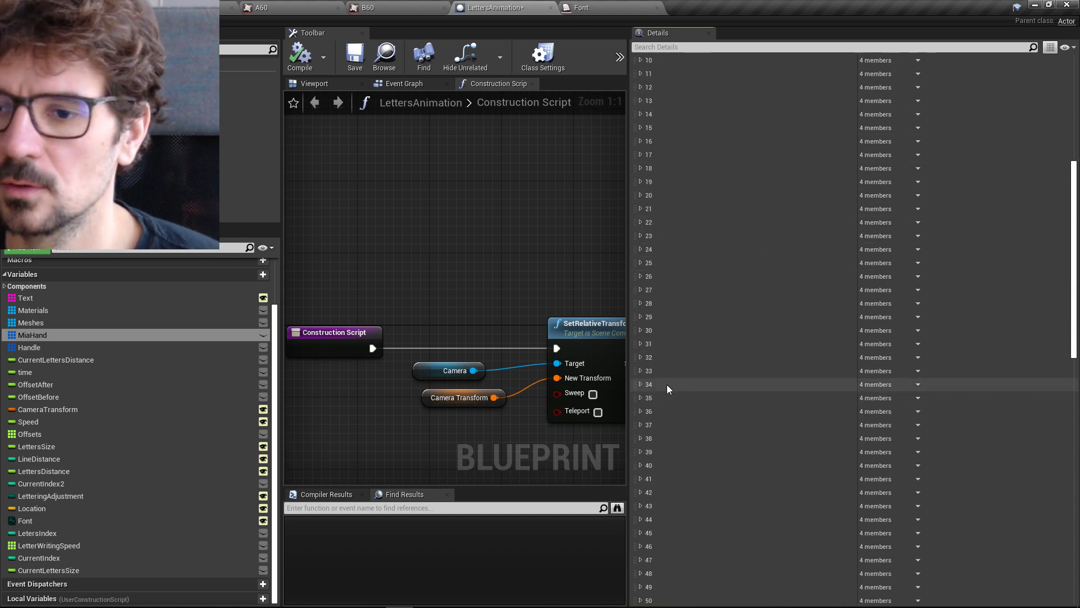
{"action": "left_click", "coordinate": [640, 384]}
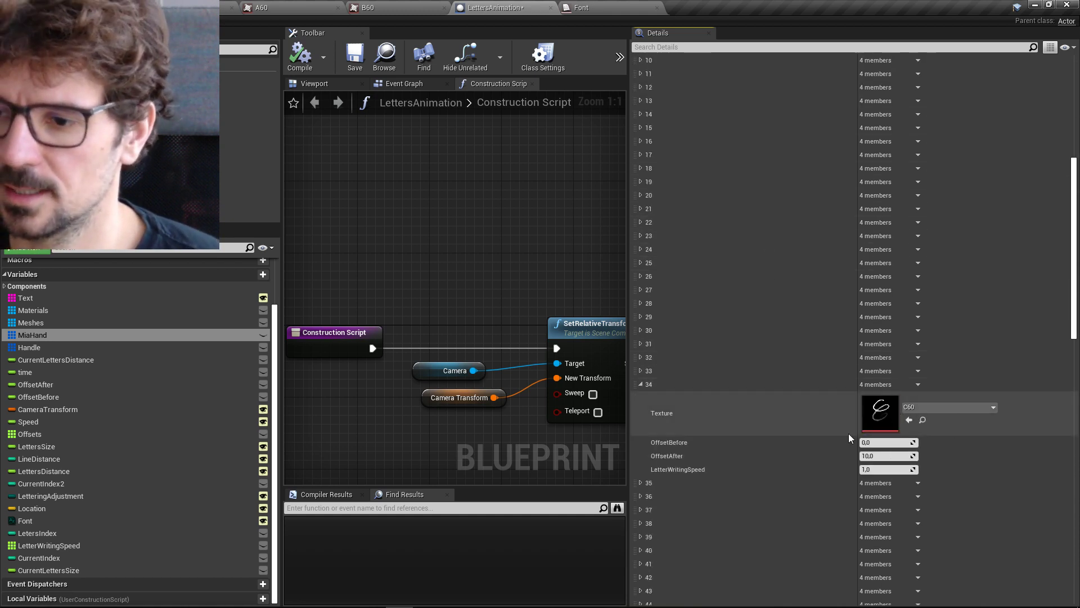
{"action": "scroll", "coordinate": [848, 433], "scroll_direction": "down", "scroll_amount": 4}
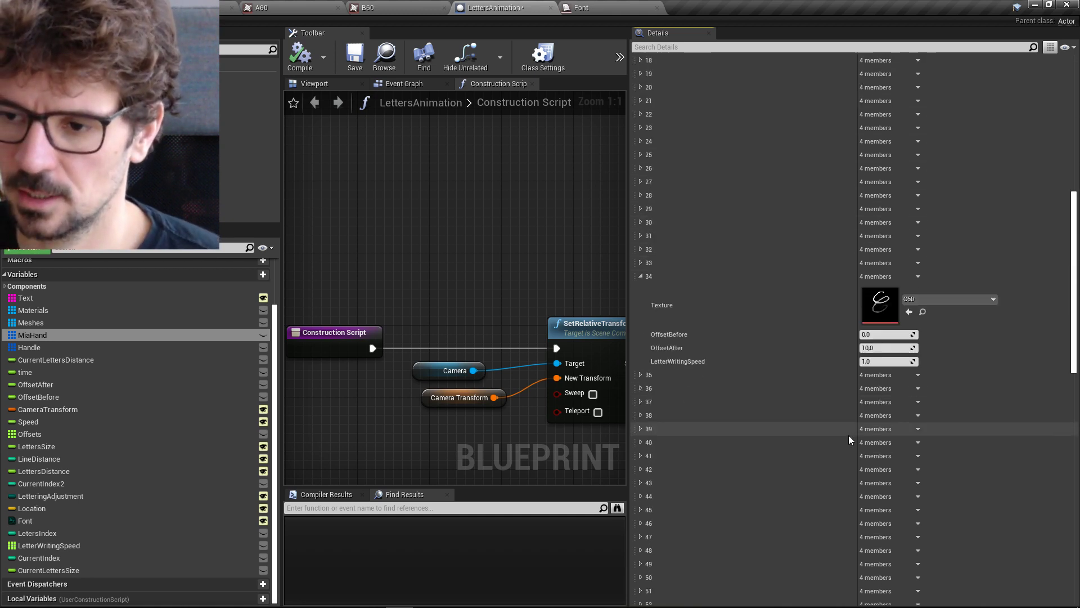
{"action": "left_click", "coordinate": [641, 278]}
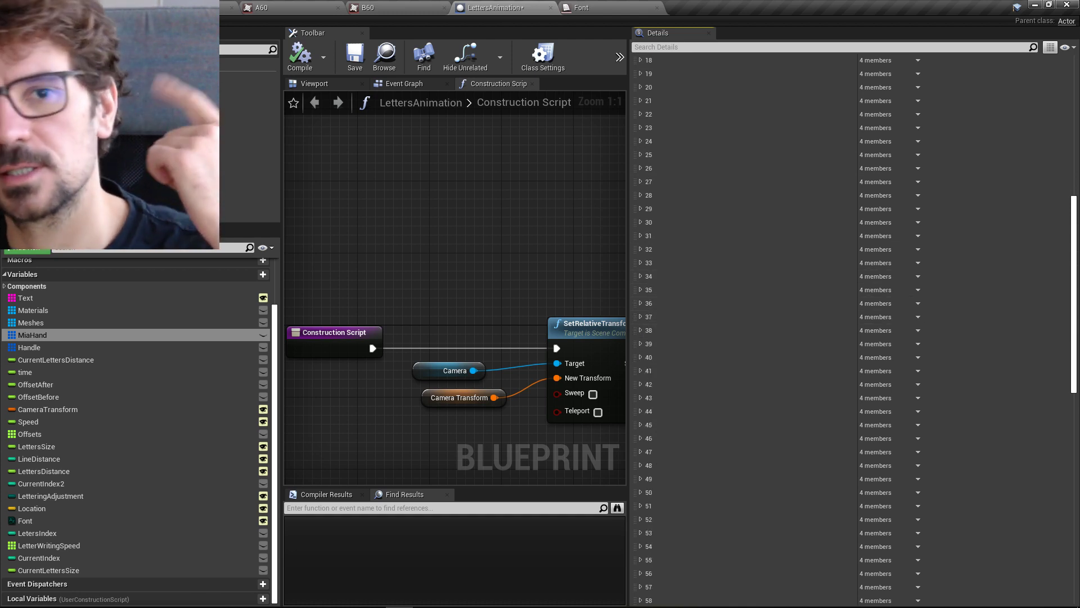
{"action": "left_click", "coordinate": [113, 8]}
{"action": "left_click", "coordinate": [296, 337]}
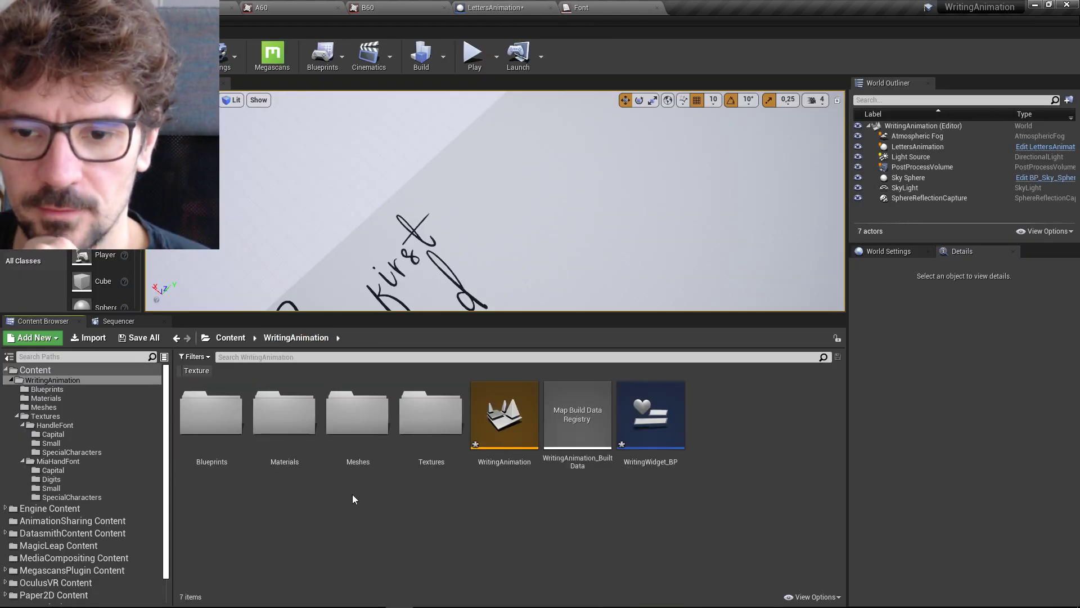
{"action": "double_click", "coordinate": [431, 416]}
{"action": "double_click", "coordinate": [284, 416]}
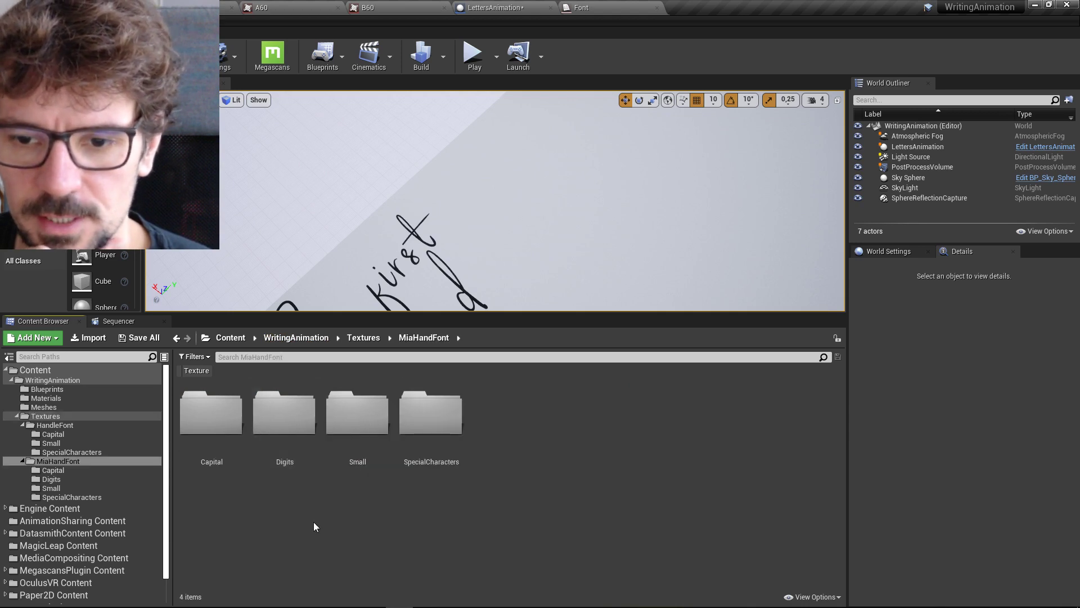
{"action": "double_click", "coordinate": [285, 445]}
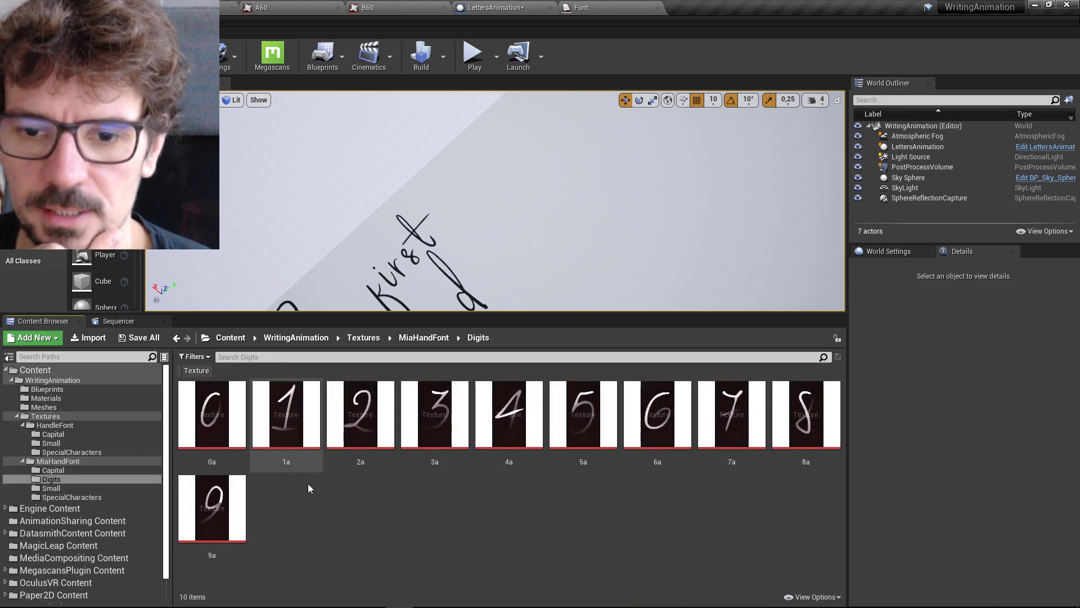
{"action": "left_click", "coordinate": [410, 342]}
{"action": "double_click", "coordinate": [434, 420]}
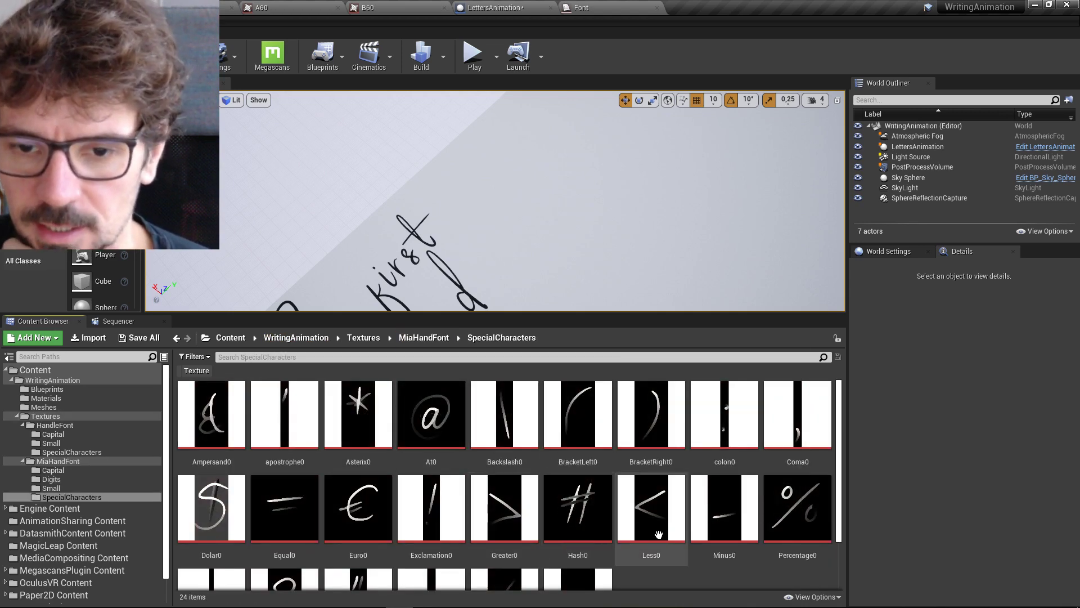
{"action": "scroll", "coordinate": [642, 534], "scroll_direction": "down", "scroll_amount": 2}
{"action": "scroll", "coordinate": [360, 484], "scroll_direction": "up", "scroll_amount": 2}
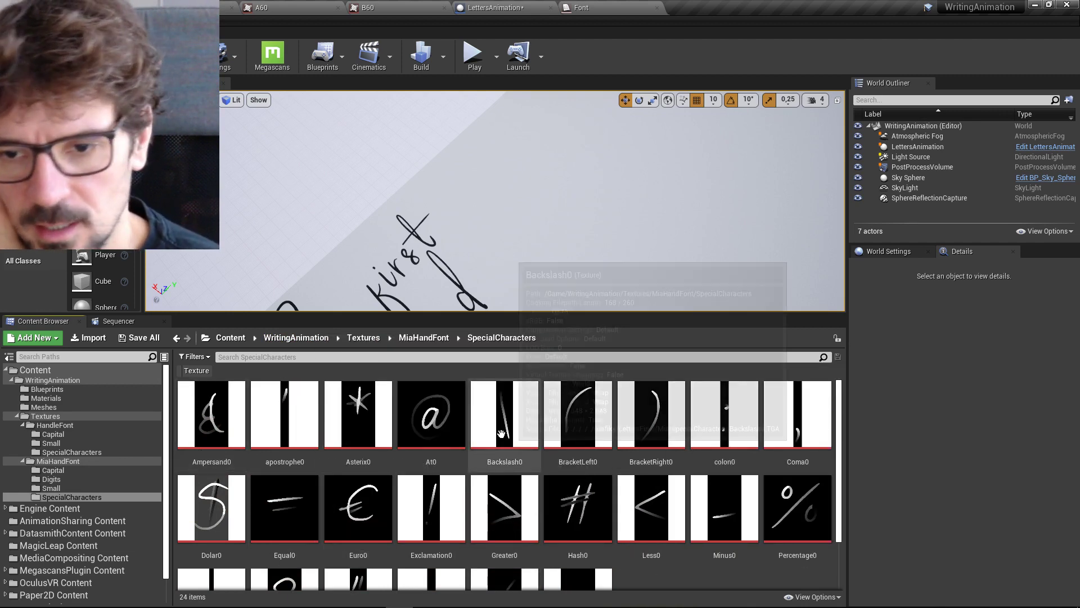
{"action": "left_click", "coordinate": [359, 416]}
{"action": "scroll", "coordinate": [506, 450], "scroll_direction": "down", "scroll_amount": 1}
{"action": "left_click", "coordinate": [577, 473]}
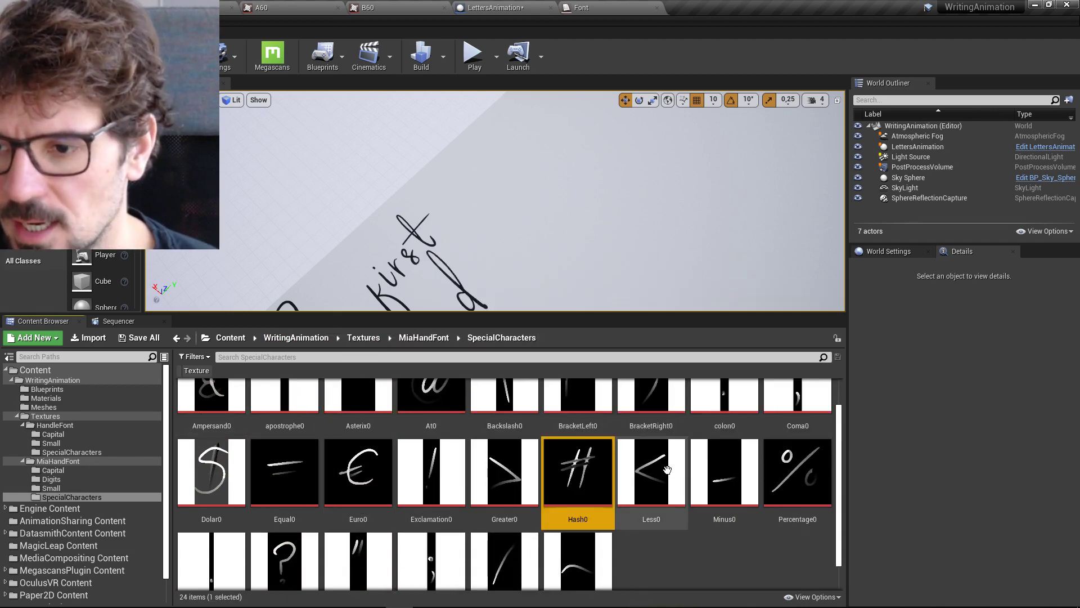
{"action": "scroll", "coordinate": [667, 469], "scroll_direction": "down", "scroll_amount": 1}
{"action": "left_click", "coordinate": [285, 534]}
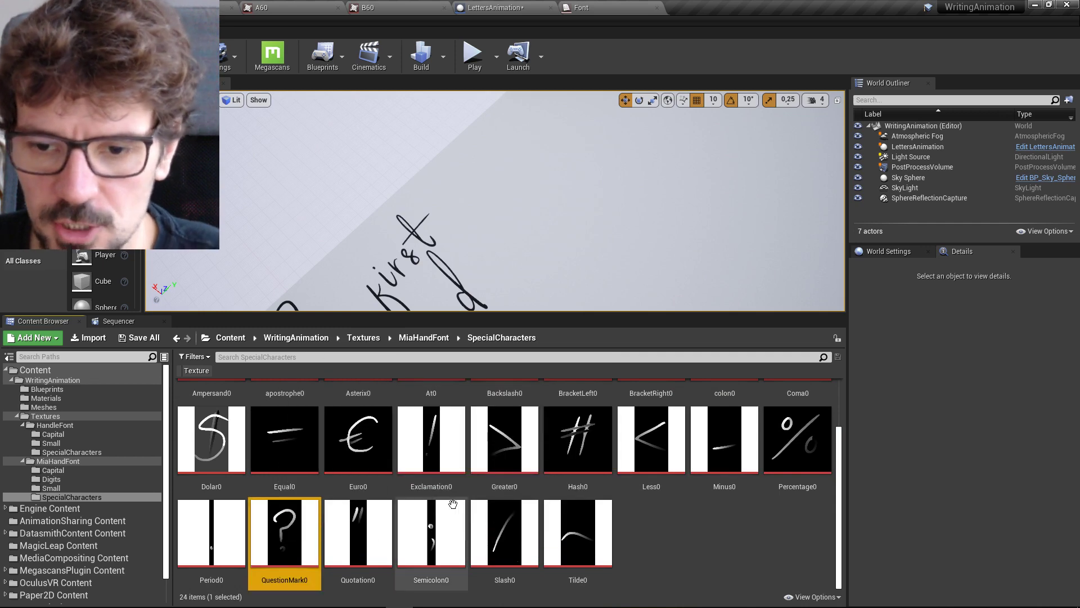
{"action": "left_click", "coordinate": [197, 440]}
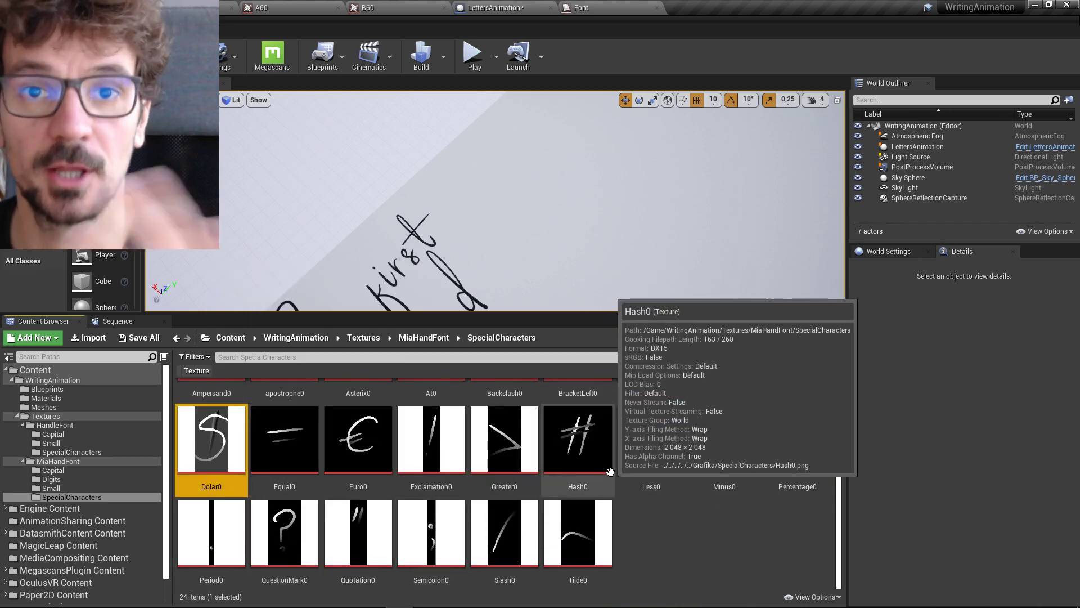
{"action": "scroll", "coordinate": [666, 572], "scroll_direction": "up", "scroll_amount": 1}
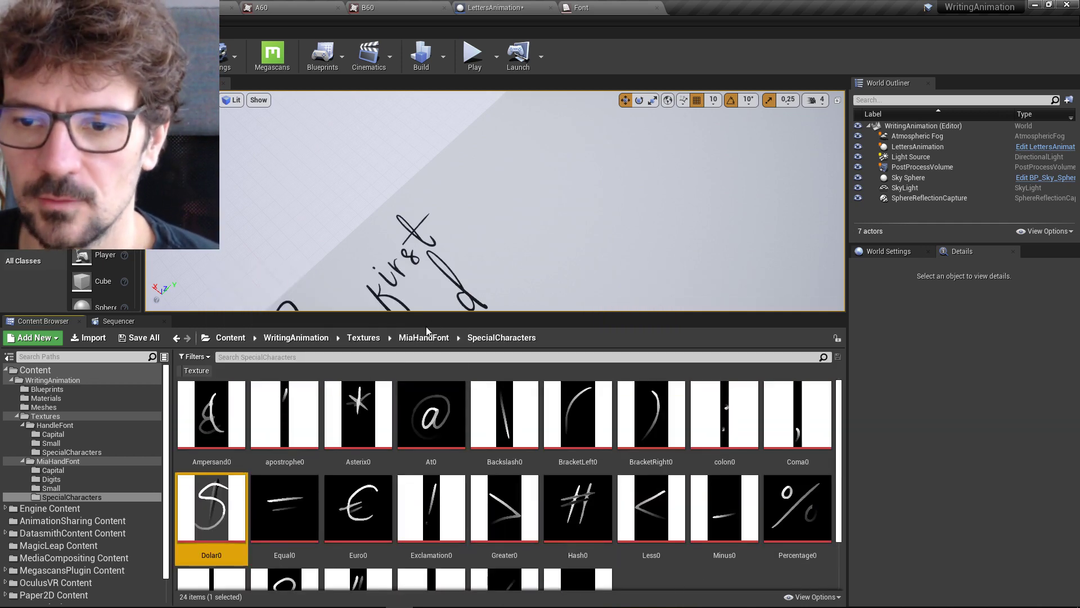
{"action": "left_click", "coordinate": [363, 337]}
{"action": "double_click", "coordinate": [201, 415]}
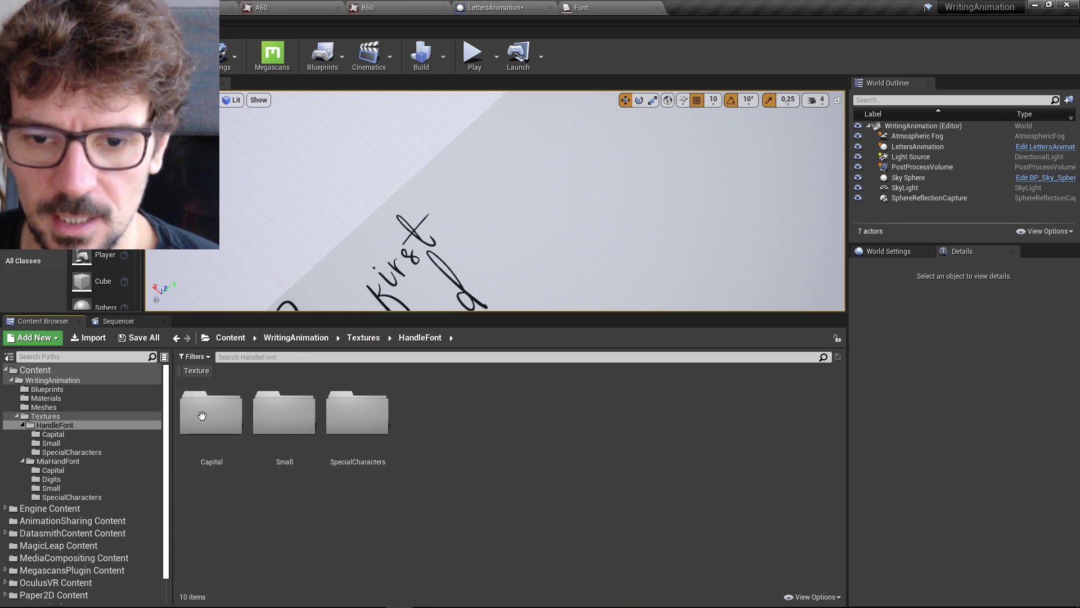
{"action": "double_click", "coordinate": [358, 415]}
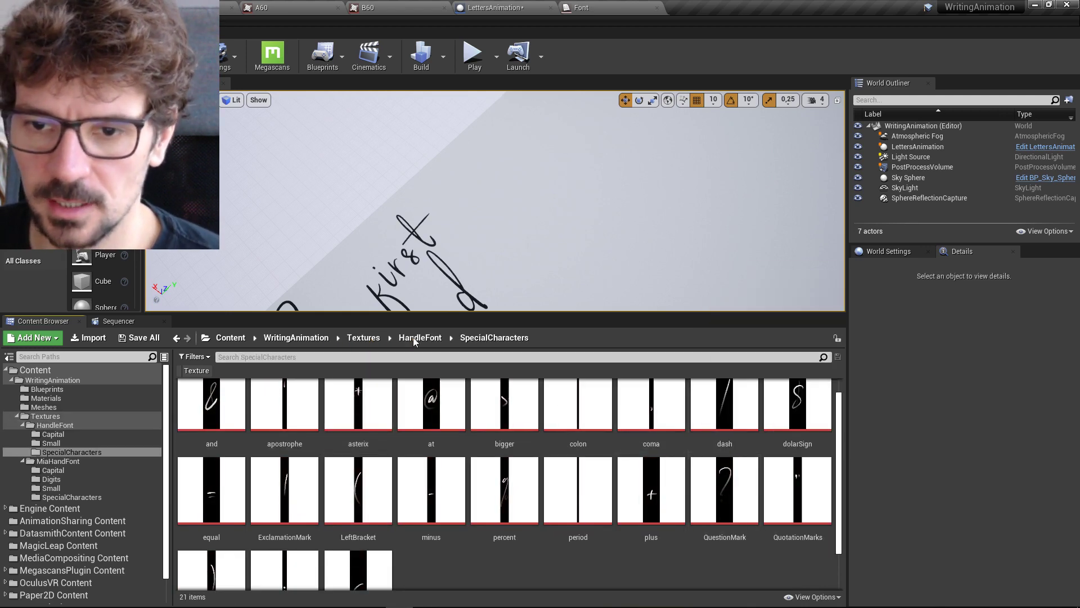
{"action": "left_click", "coordinate": [416, 338]}
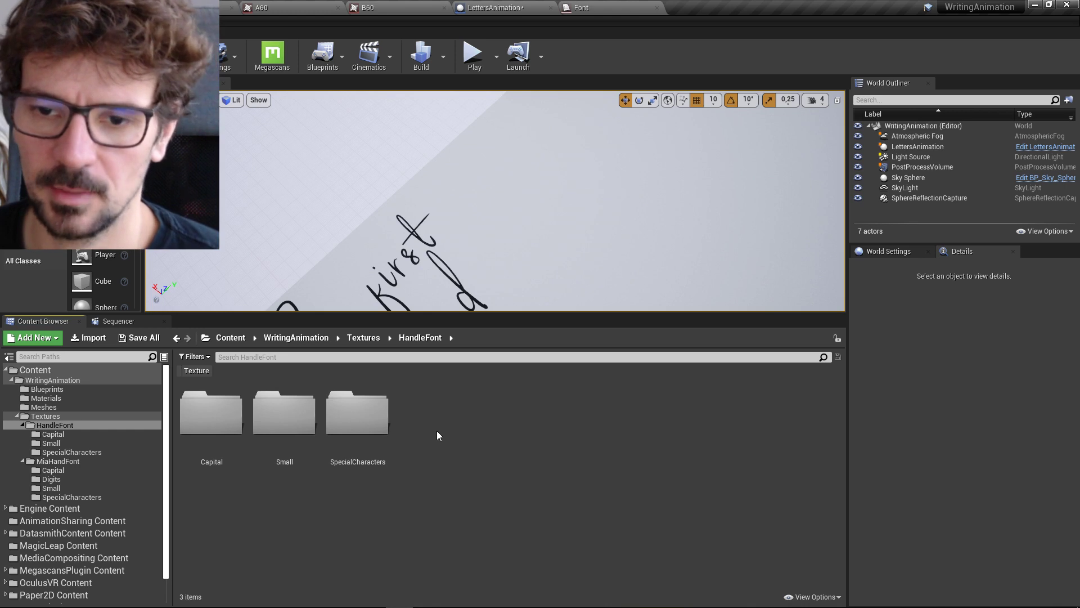
Step: Return to WritingAnimation, enlarge the viewport, and orbit to face the handwritten R, first, second, third lines
{"action": "left_click", "coordinate": [318, 338]}
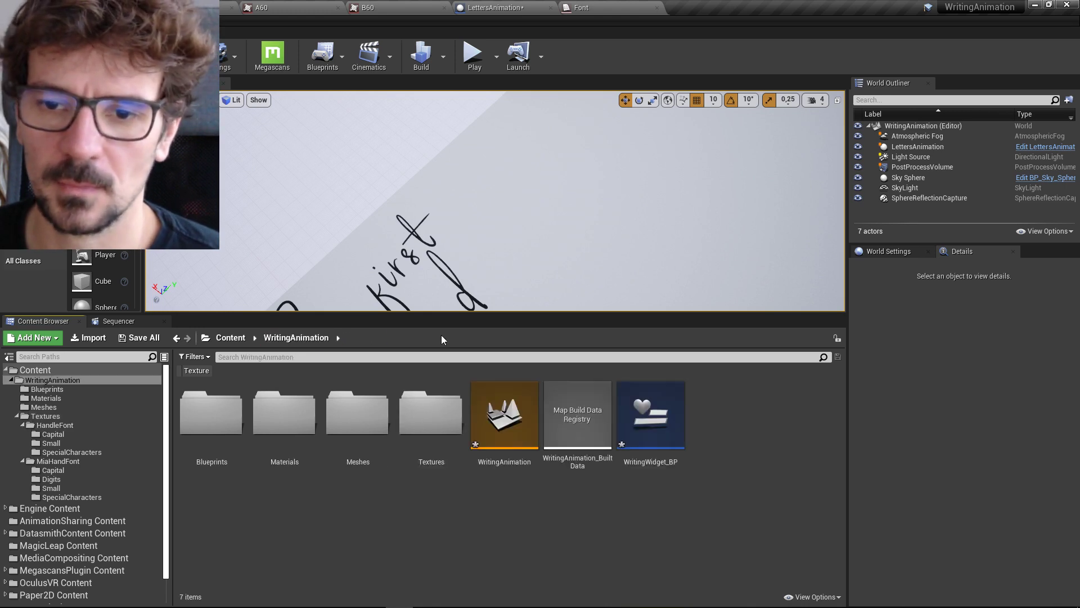
{"action": "left_click_drag", "start_coordinate": [507, 315], "coordinate": [508, 400]}
{"action": "right_click_drag", "start_coordinate": [507, 253], "coordinate": [667, 233]}
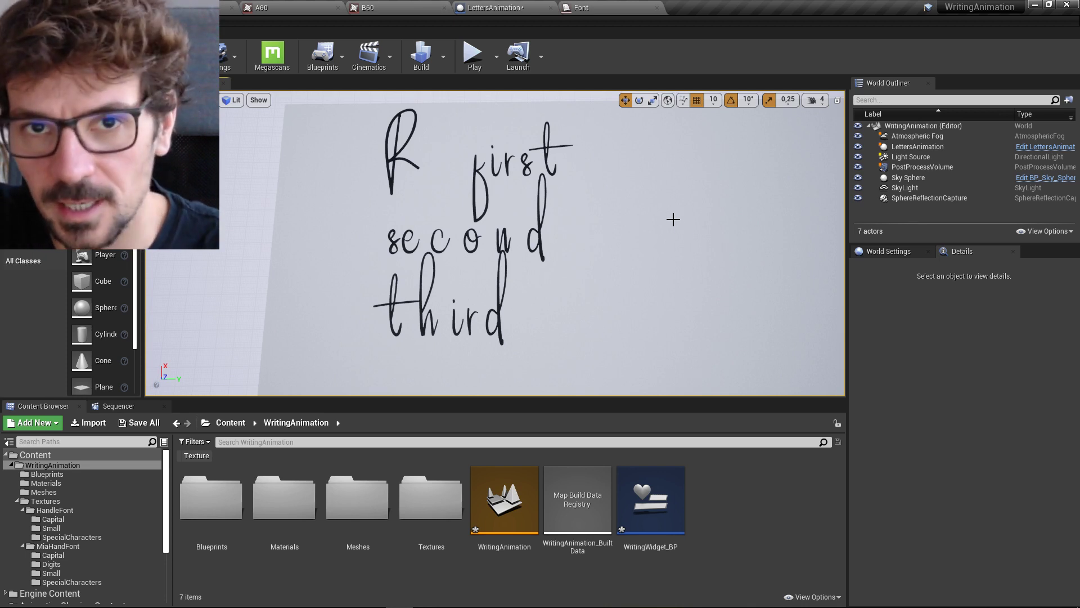
{"action": "key", "text": "ctrl"}
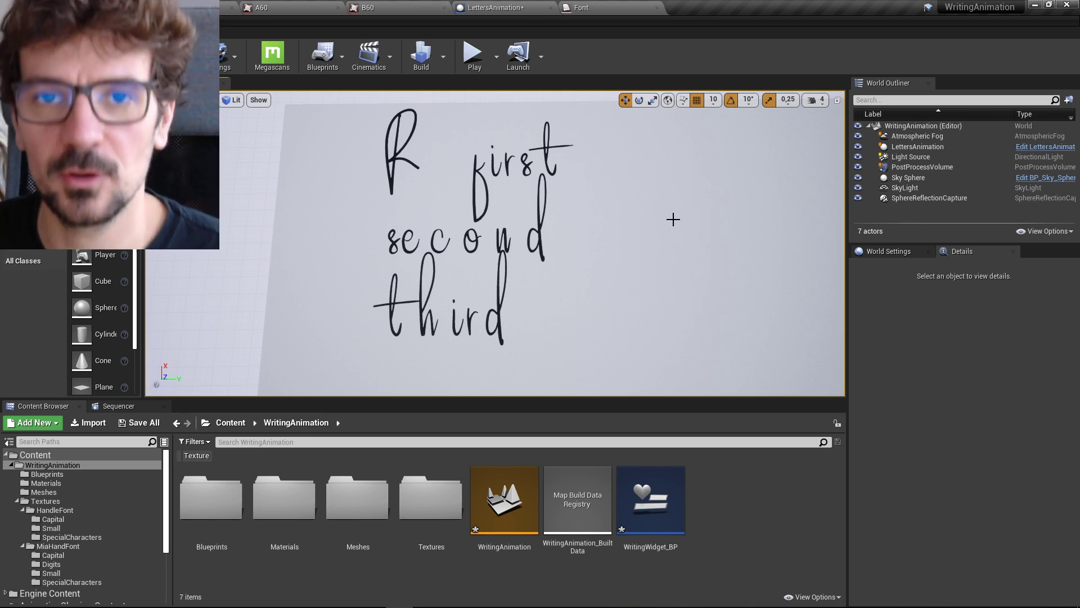